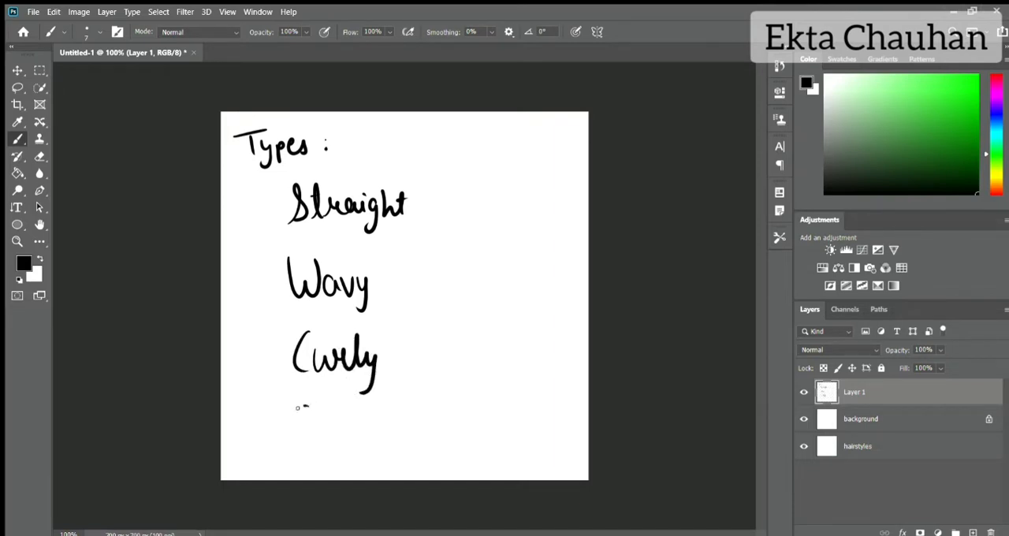
Step: Finish the handwritten hair type entry below Curly and write the heading Hairstyles on a fresh layer
{"action": "left_click_drag", "start_coordinate": [350, 403], "coordinate": [351, 438]}
{"action": "left_click_drag", "start_coordinate": [355, 419], "coordinate": [368, 457]}
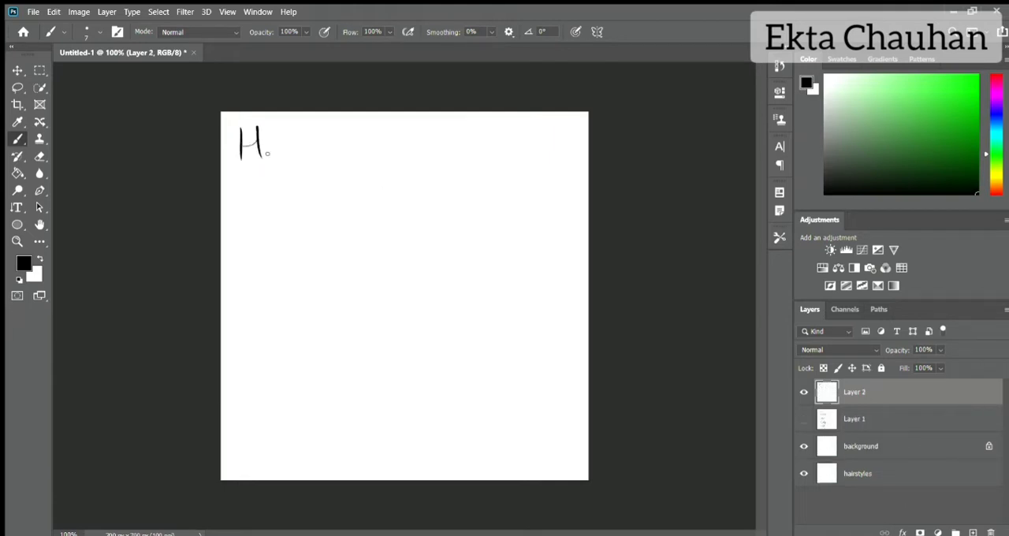
{"action": "left_click_drag", "start_coordinate": [277, 144], "coordinate": [288, 157]}
{"action": "left_click_drag", "start_coordinate": [293, 147], "coordinate": [339, 174]}
{"action": "left_click_drag", "start_coordinate": [355, 154], "coordinate": [369, 153]}
{"action": "left_click_drag", "start_coordinate": [364, 153], "coordinate": [387, 158]}
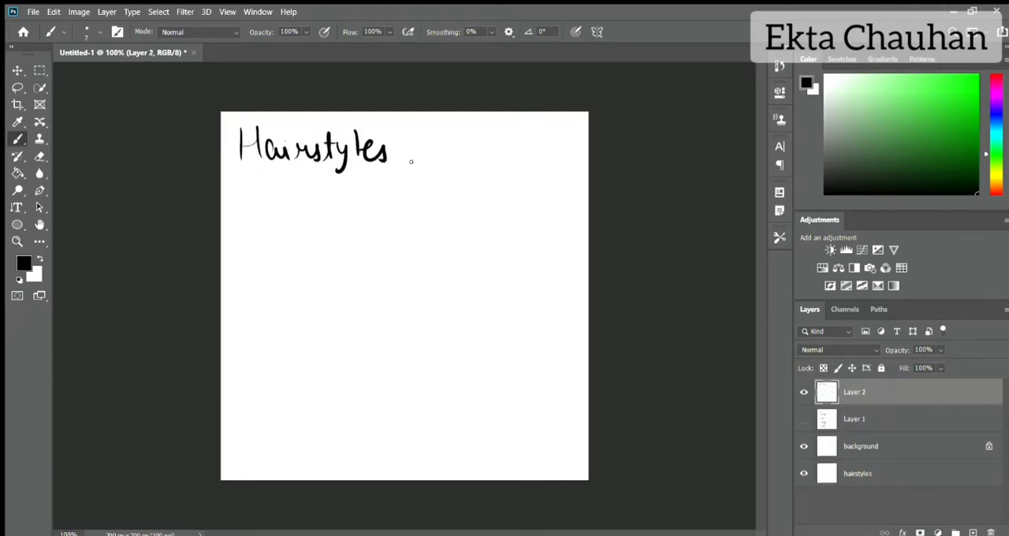
Step: Handwrite the entries Bun and Braids beneath the Hairstyles heading
{"action": "left_click_drag", "start_coordinate": [255, 189], "coordinate": [260, 227]}
{"action": "left_click_drag", "start_coordinate": [257, 191], "coordinate": [265, 225]}
{"action": "left_click_drag", "start_coordinate": [282, 207], "coordinate": [297, 208]}
{"action": "left_click_drag", "start_coordinate": [267, 248], "coordinate": [265, 279]}
{"action": "left_click_drag", "start_coordinate": [265, 245], "coordinate": [276, 277]}
{"action": "mouse_move", "coordinate": [285, 265]}
{"action": "left_mouse_down"}
{"action": "mouse_move", "coordinate": [324, 253]}
{"action": "mouse_move", "coordinate": [327, 276]}
{"action": "left_mouse_up"}
{"action": "left_click_drag", "start_coordinate": [340, 265], "coordinate": [347, 247]}
Step: Handwrite Bob and Bangs below Braids to extend the hairstyles list
{"action": "left_click_drag", "start_coordinate": [252, 303], "coordinate": [263, 339]}
{"action": "left_click_drag", "start_coordinate": [283, 322], "coordinate": [284, 326]}
{"action": "left_click_drag", "start_coordinate": [293, 308], "coordinate": [303, 327]}
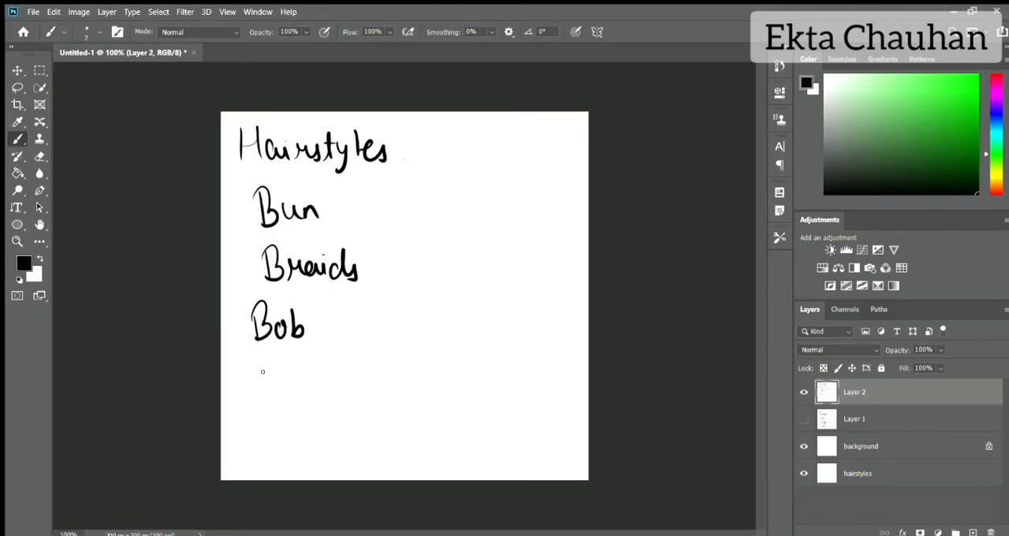
{"action": "left_click_drag", "start_coordinate": [257, 369], "coordinate": [259, 402]}
{"action": "mouse_move", "coordinate": [252, 363]}
{"action": "left_mouse_down"}
{"action": "mouse_move", "coordinate": [264, 402]}
{"action": "mouse_move", "coordinate": [309, 396]}
{"action": "left_mouse_up"}
{"action": "left_click_drag", "start_coordinate": [314, 383], "coordinate": [342, 394]}
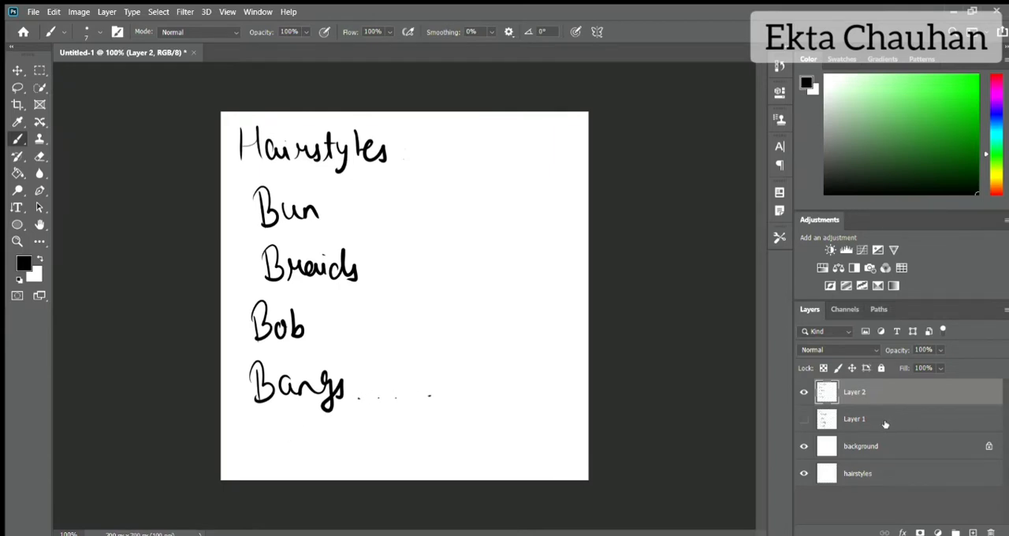
Step: Hide the hairstyles list on Layer 2 and handwrite Long Hair on a new layer
{"action": "left_click", "coordinate": [804, 392]}
{"action": "left_click", "coordinate": [973, 533]}
{"action": "left_click_drag", "start_coordinate": [255, 167], "coordinate": [268, 166]}
{"action": "left_click_drag", "start_coordinate": [272, 148], "coordinate": [284, 158]}
{"action": "left_click_drag", "start_coordinate": [287, 150], "coordinate": [318, 175]}
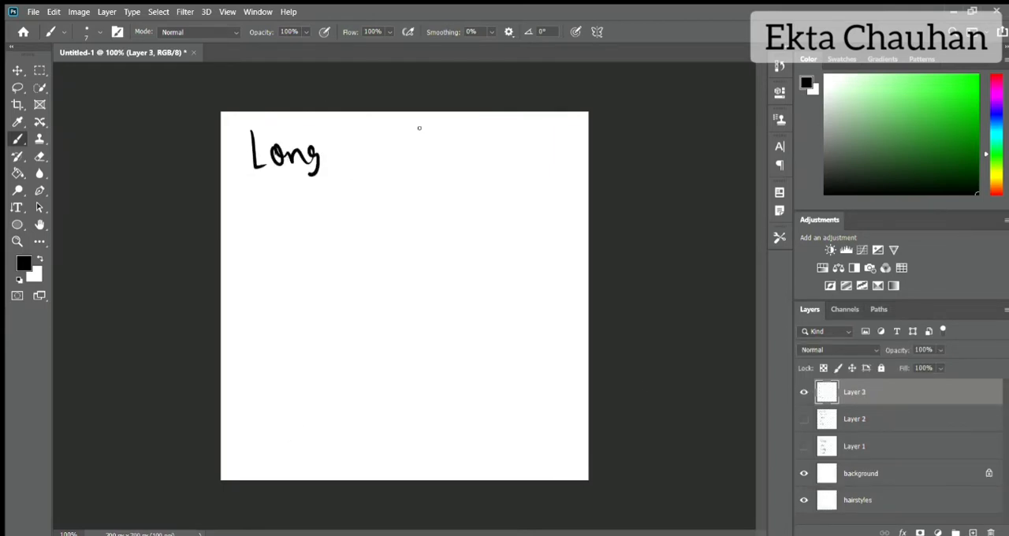
{"action": "left_click_drag", "start_coordinate": [368, 133], "coordinate": [368, 153]}
{"action": "left_click_drag", "start_coordinate": [378, 131], "coordinate": [381, 155]}
{"action": "left_click_drag", "start_coordinate": [385, 145], "coordinate": [404, 155]}
{"action": "left_click", "coordinate": [402, 140]}
Step: Handwrite Short and the beginning of Hair on the line beneath Long Hair
{"action": "left_click_drag", "start_coordinate": [266, 196], "coordinate": [330, 214]}
{"action": "left_click_drag", "start_coordinate": [321, 203], "coordinate": [339, 202]}
{"action": "left_click_drag", "start_coordinate": [389, 189], "coordinate": [391, 211]}
{"action": "left_click_drag", "start_coordinate": [391, 202], "coordinate": [403, 186]}
{"action": "left_click_drag", "start_coordinate": [415, 199], "coordinate": [410, 207]}
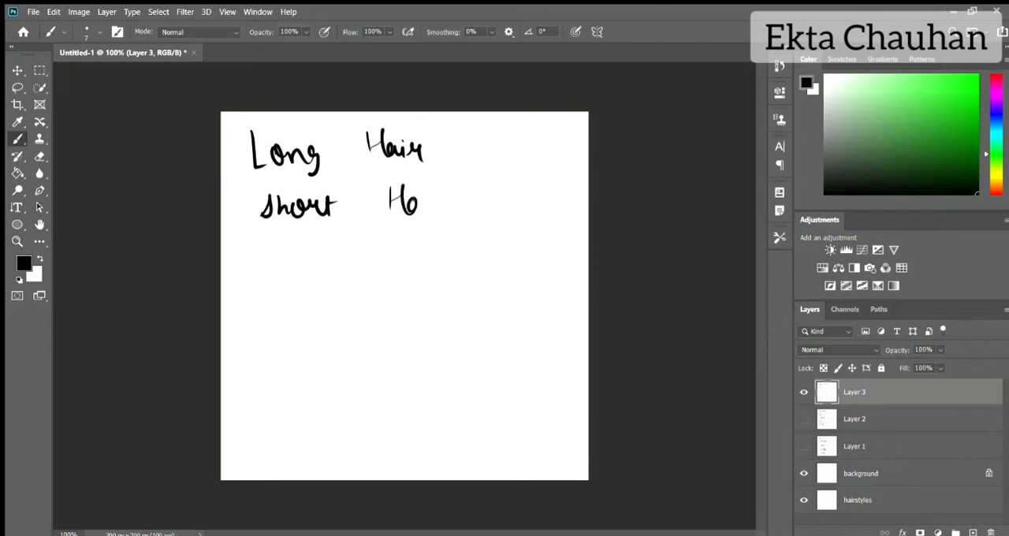
Step: Hide the hair length notes and, on a new layer, draw a check mark beside Bangs with the hairstyles list temporarily shown
{"action": "left_click", "coordinate": [804, 392]}
{"action": "left_click", "coordinate": [973, 533]}
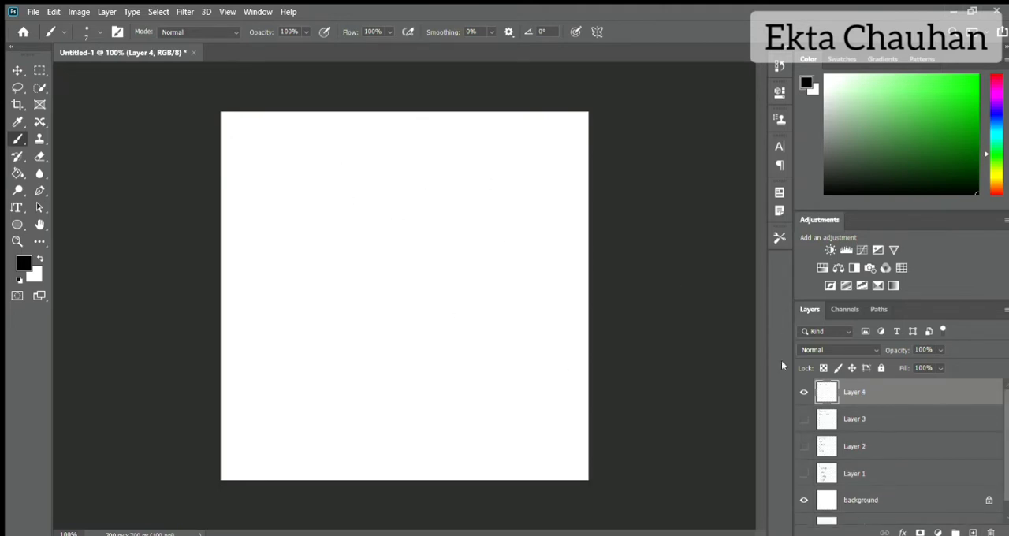
{"action": "left_click", "coordinate": [805, 439]}
{"action": "left_click_drag", "start_coordinate": [423, 376], "coordinate": [489, 355]}
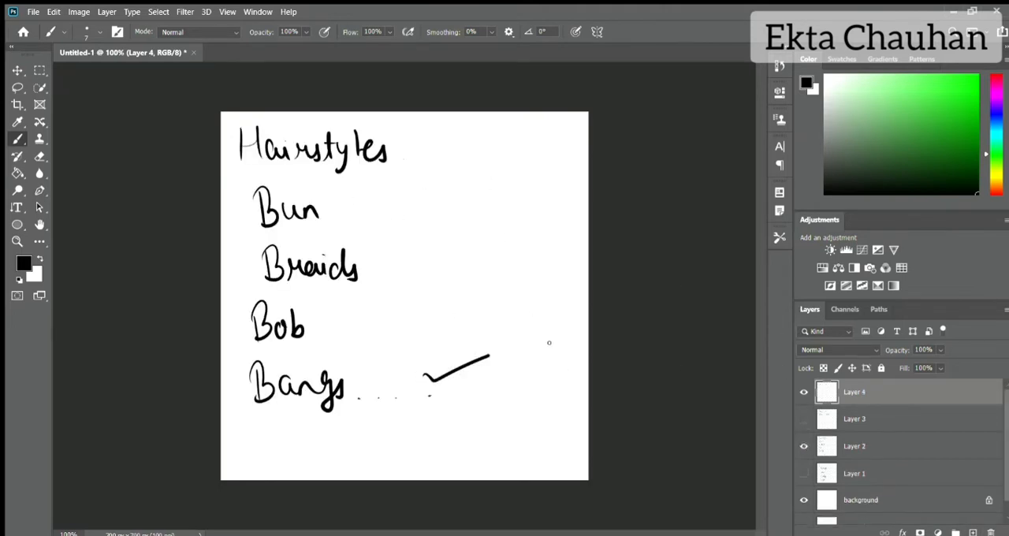
{"action": "left_click", "coordinate": [804, 446]}
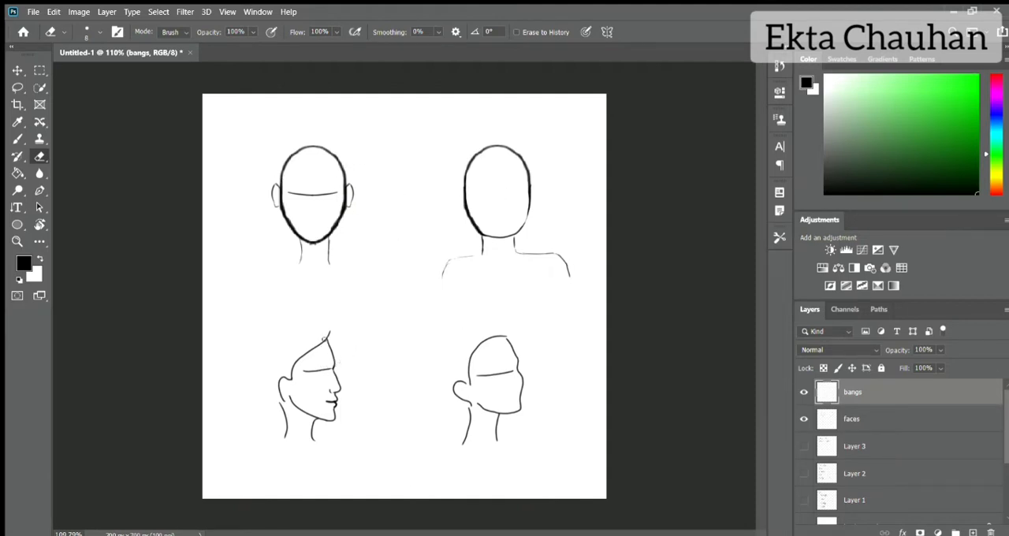
{"action": "key", "text": "b"}
{"action": "left_click_drag", "start_coordinate": [323, 339], "coordinate": [354, 386]}
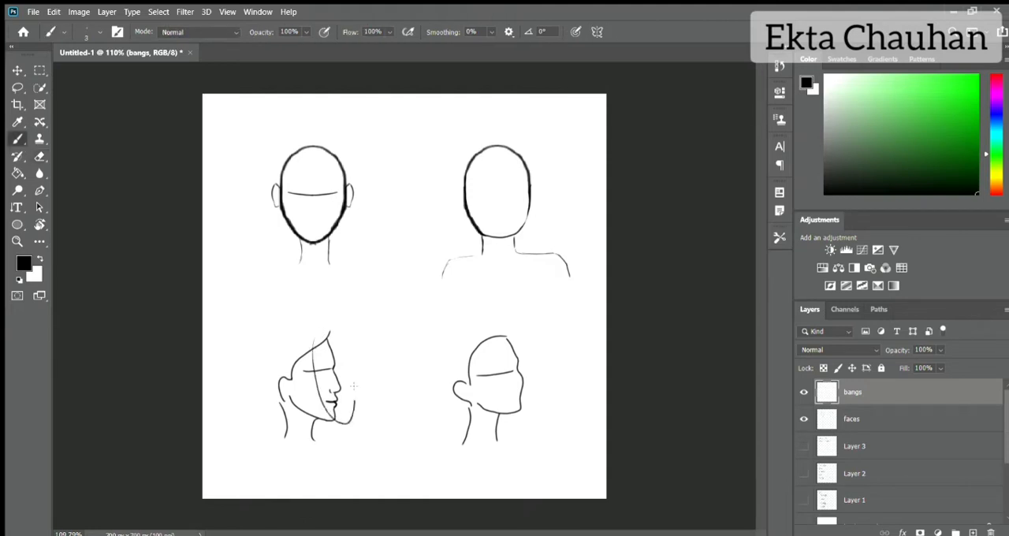
{"action": "key", "text": "ctrl+z"}
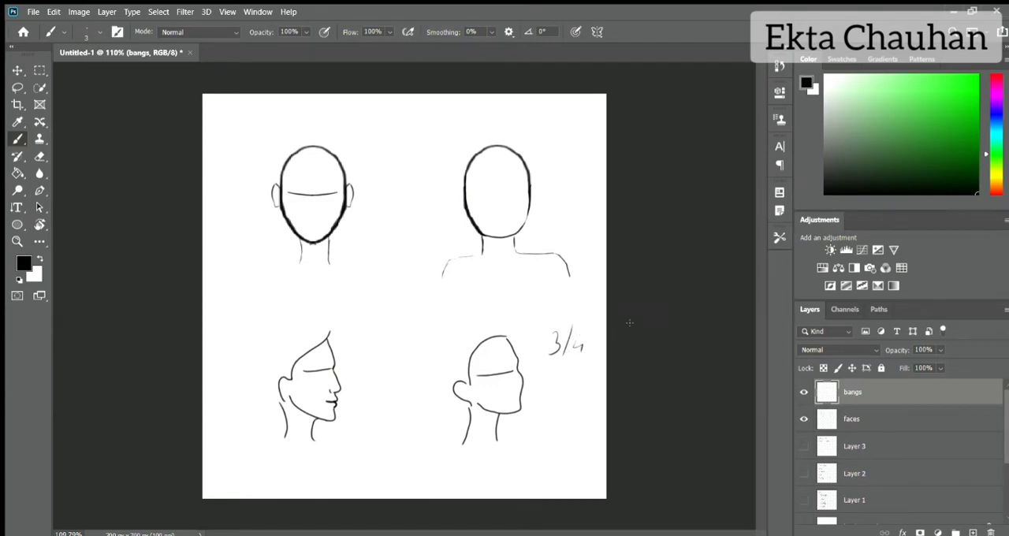
Step: Erase the handwritten 3/4 note beside the three-quarter head
{"action": "key", "text": "e"}
{"action": "left_click_drag", "start_coordinate": [557, 341], "coordinate": [552, 335]}
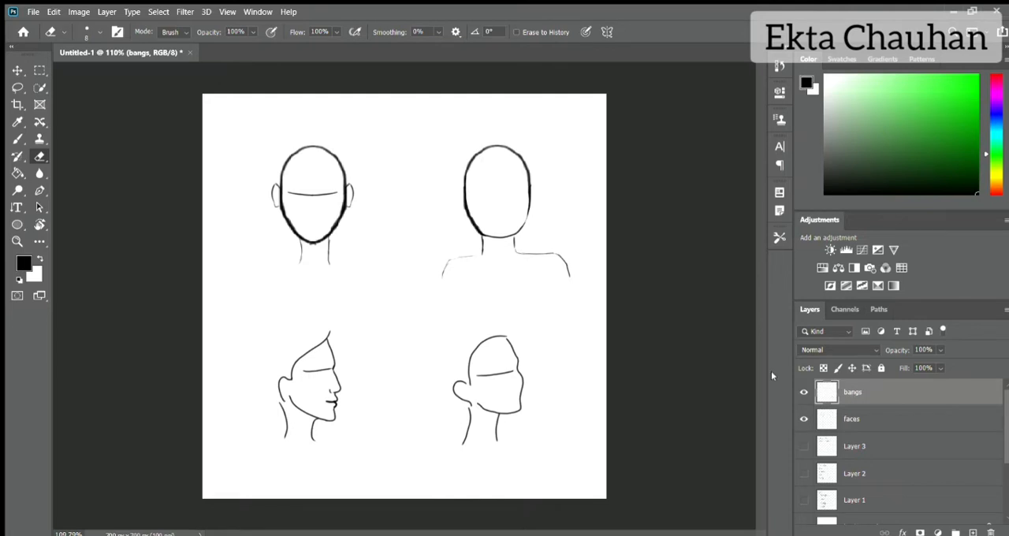
Step: Handwrite the word Shape between the front and back head sketches, near the page's upper edge
{"action": "key", "text": "b"}
{"action": "scroll", "coordinate": [325, 150], "scroll_direction": "up", "scroll_amount": 5}
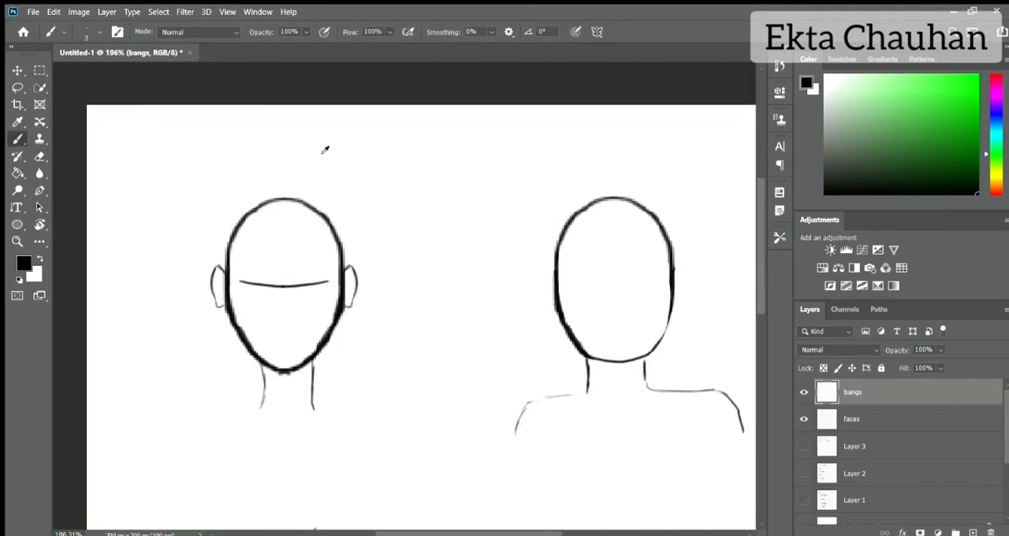
{"action": "left_click_drag", "start_coordinate": [397, 120], "coordinate": [383, 149]}
{"action": "left_click_drag", "start_coordinate": [407, 118], "coordinate": [419, 145]}
{"action": "left_click_drag", "start_coordinate": [429, 134], "coordinate": [432, 145]}
{"action": "left_click_drag", "start_coordinate": [437, 134], "coordinate": [441, 145]}
{"action": "left_click_drag", "start_coordinate": [450, 140], "coordinate": [461, 146]}
Step: Handwrite the word Strokes directly beneath Shape
{"action": "left_click_drag", "start_coordinate": [406, 164], "coordinate": [394, 190]}
{"action": "mouse_move", "coordinate": [413, 163]}
{"action": "left_mouse_down"}
{"action": "mouse_move", "coordinate": [416, 188]}
{"action": "mouse_move", "coordinate": [421, 173]}
{"action": "left_mouse_up"}
{"action": "left_click_drag", "start_coordinate": [423, 188], "coordinate": [430, 177]}
{"action": "left_click_drag", "start_coordinate": [436, 178], "coordinate": [434, 179]}
{"action": "left_click_drag", "start_coordinate": [443, 168], "coordinate": [442, 189]}
{"action": "left_click_drag", "start_coordinate": [452, 172], "coordinate": [453, 188]}
{"action": "left_click_drag", "start_coordinate": [464, 181], "coordinate": [470, 188]}
{"action": "left_click_drag", "start_coordinate": [484, 172], "coordinate": [475, 188]}
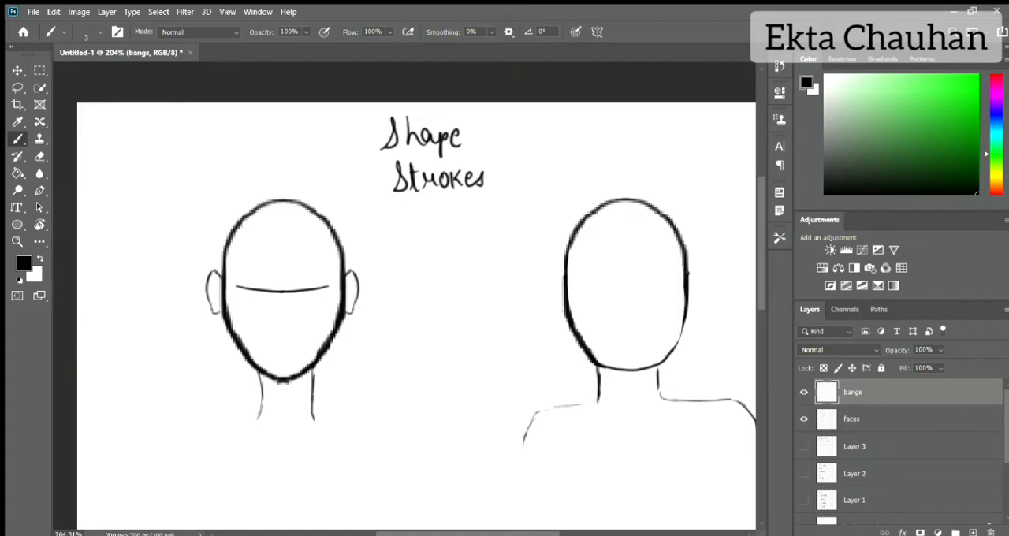
{"action": "key", "text": "ctrl+z"}
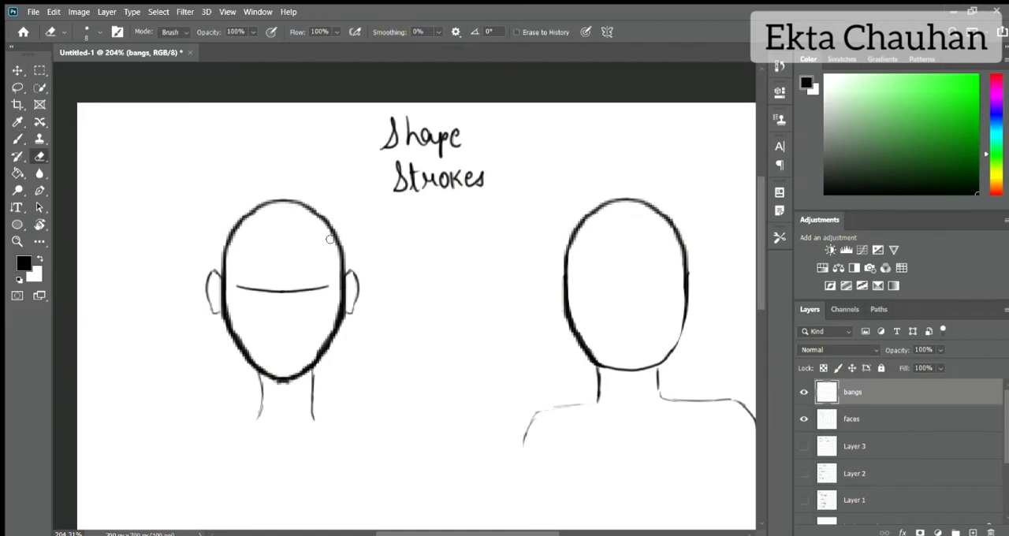
{"action": "key", "text": "ctrl+z"}
{"action": "key", "text": "ctrl+z"}
Step: Sketch the outline of a chin-length bob with straight bangs around the front-facing head
{"action": "mouse_move", "coordinate": [246, 194]}
{"action": "left_mouse_down"}
{"action": "mouse_move", "coordinate": [207, 220]}
{"action": "mouse_move", "coordinate": [185, 345]}
{"action": "left_mouse_up"}
{"action": "left_click_drag", "start_coordinate": [342, 193], "coordinate": [350, 227]}
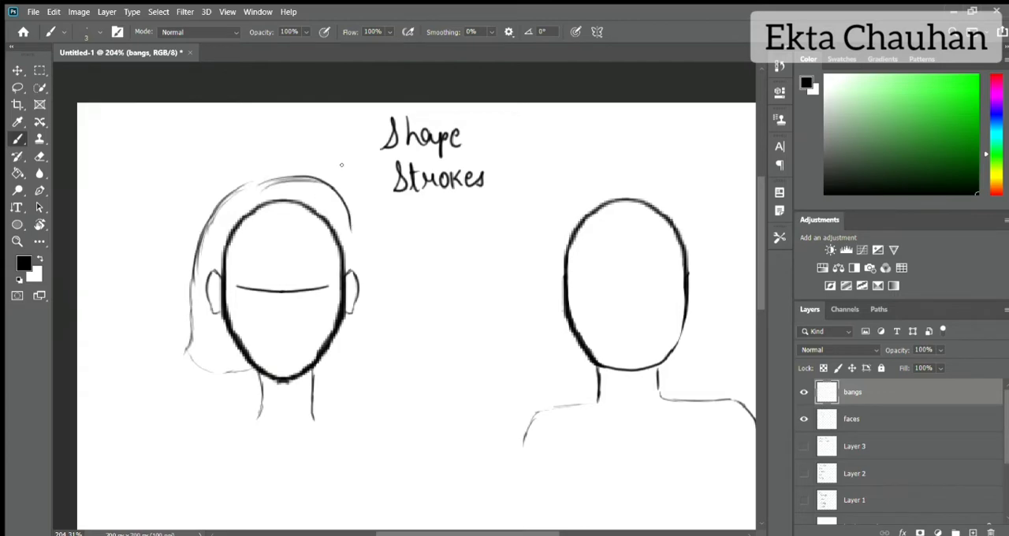
{"action": "key", "text": "ctrl+z"}
{"action": "left_click_drag", "start_coordinate": [259, 188], "coordinate": [335, 181]}
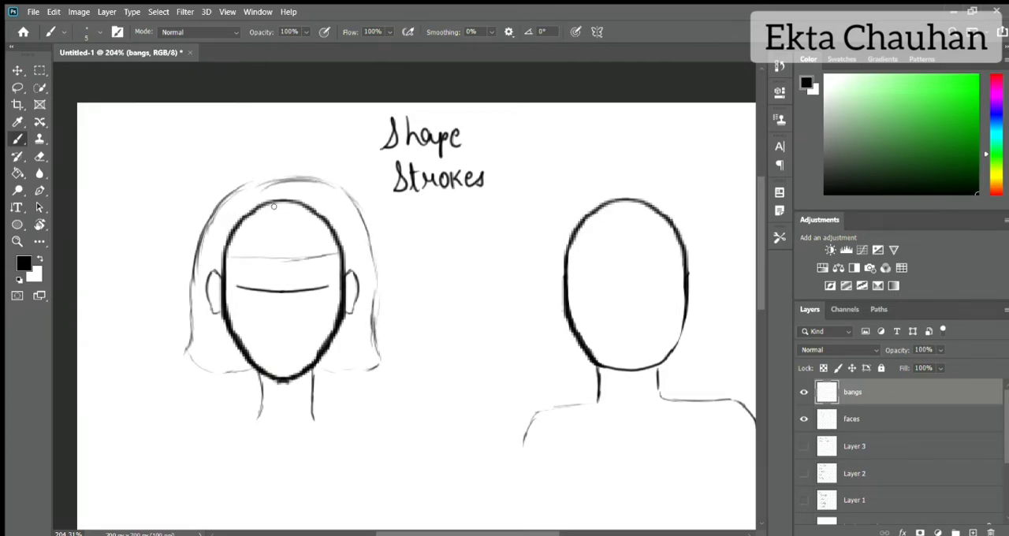
Step: Choose a dark brown and fill in the bob and bangs around the face
{"action": "left_click", "coordinate": [995, 183]}
{"action": "left_click", "coordinate": [968, 176]}
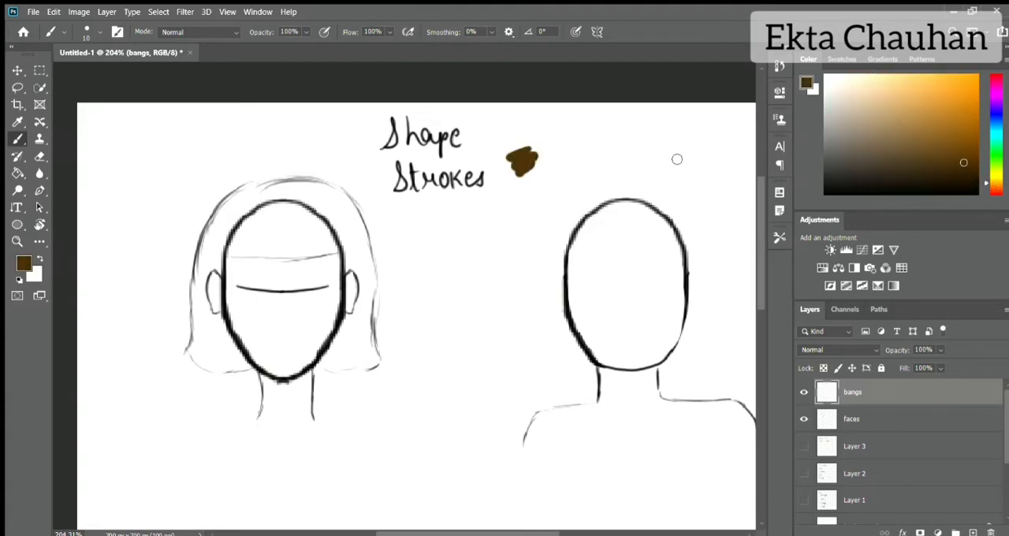
{"action": "mouse_move", "coordinate": [229, 237]}
{"action": "left_mouse_down"}
{"action": "mouse_move", "coordinate": [236, 246]}
{"action": "mouse_move", "coordinate": [260, 221]}
{"action": "mouse_move", "coordinate": [315, 206]}
{"action": "mouse_move", "coordinate": [242, 193]}
{"action": "mouse_move", "coordinate": [204, 268]}
{"action": "mouse_move", "coordinate": [229, 238]}
{"action": "mouse_move", "coordinate": [197, 316]}
{"action": "mouse_move", "coordinate": [221, 323]}
{"action": "mouse_move", "coordinate": [248, 366]}
{"action": "mouse_move", "coordinate": [234, 370]}
{"action": "mouse_move", "coordinate": [213, 355]}
{"action": "left_mouse_up"}
{"action": "mouse_move", "coordinate": [269, 240]}
{"action": "left_mouse_down"}
{"action": "mouse_move", "coordinate": [276, 180]}
{"action": "mouse_move", "coordinate": [333, 197]}
{"action": "mouse_move", "coordinate": [370, 316]}
{"action": "mouse_move", "coordinate": [323, 193]}
{"action": "mouse_move", "coordinate": [353, 254]}
{"action": "mouse_move", "coordinate": [361, 309]}
{"action": "mouse_move", "coordinate": [335, 359]}
{"action": "mouse_move", "coordinate": [371, 327]}
{"action": "mouse_move", "coordinate": [354, 347]}
{"action": "left_mouse_up"}
{"action": "left_click_drag", "start_coordinate": [323, 252], "coordinate": [338, 252]}
Step: Try to carve a hairline arc and vertical strand gaps into the brown bangs with the Eraser
{"action": "key", "text": "e"}
{"action": "left_click_drag", "start_coordinate": [279, 219], "coordinate": [252, 228]}
{"action": "left_click_drag", "start_coordinate": [252, 229], "coordinate": [231, 246]}
{"action": "left_click_drag", "start_coordinate": [276, 215], "coordinate": [335, 246]}
{"action": "left_click_drag", "start_coordinate": [254, 235], "coordinate": [250, 256]}
{"action": "left_click_drag", "start_coordinate": [306, 234], "coordinate": [317, 251]}
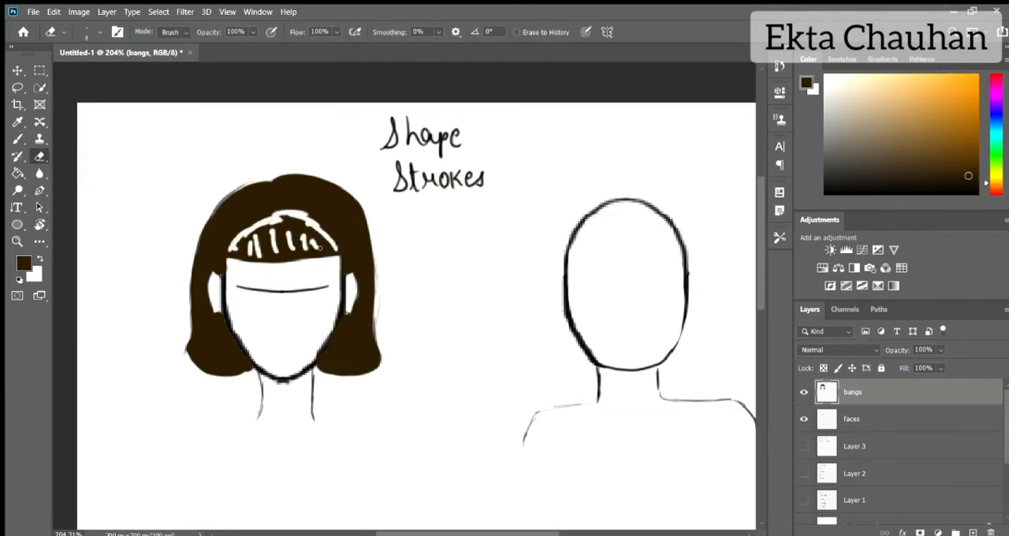
Step: Undo the eraser strokes made in the brown bangs
{"action": "key", "text": "ctrl+z"}
{"action": "key", "text": "ctrl+z"}
{"action": "key", "text": "ctrl+z"}
{"action": "key", "text": "ctrl+z"}
{"action": "key", "text": "ctrl+z"}
{"action": "key", "text": "ctrl+z"}
{"action": "key", "text": "ctrl+z"}
{"action": "key", "text": "ctrl+z"}
Step: Fade the bangs layer and trace the head's hairline in near-black on a new layer above it
{"action": "left_click", "coordinate": [972, 533]}
{"action": "key", "text": "d"}
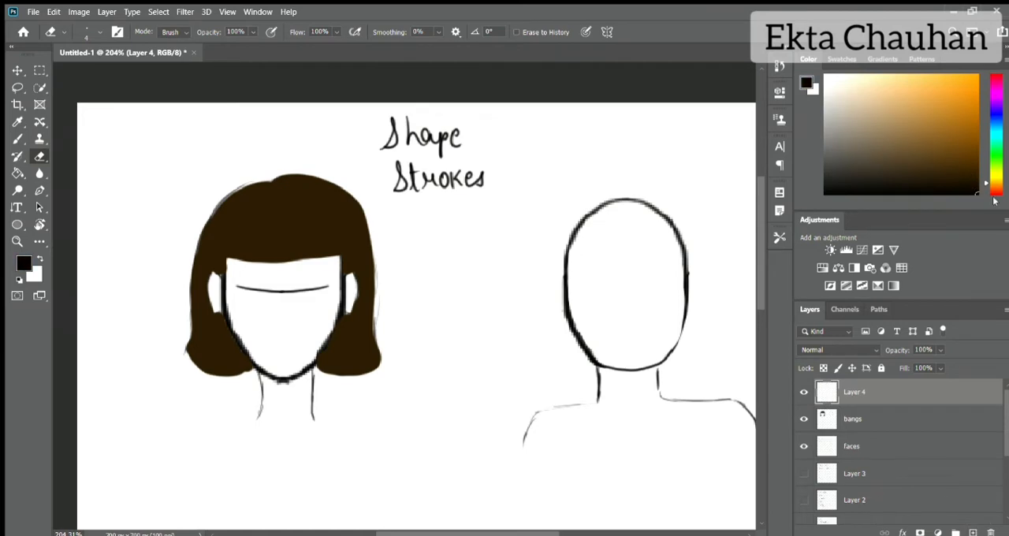
{"action": "key", "text": "b"}
{"action": "scroll", "coordinate": [271, 212], "scroll_direction": "up", "scroll_amount": 5}
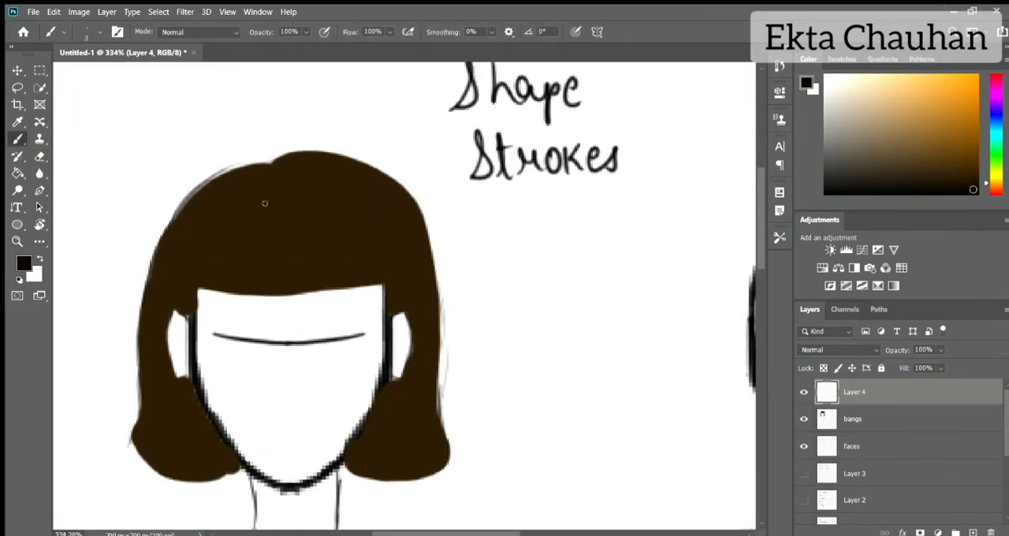
{"action": "left_click", "coordinate": [899, 419]}
{"action": "left_click_drag", "start_coordinate": [900, 350], "coordinate": [858, 351]}
{"action": "left_click", "coordinate": [894, 392]}
{"action": "left_click_drag", "start_coordinate": [254, 200], "coordinate": [199, 281]}
{"action": "left_click_drag", "start_coordinate": [317, 195], "coordinate": [362, 232]}
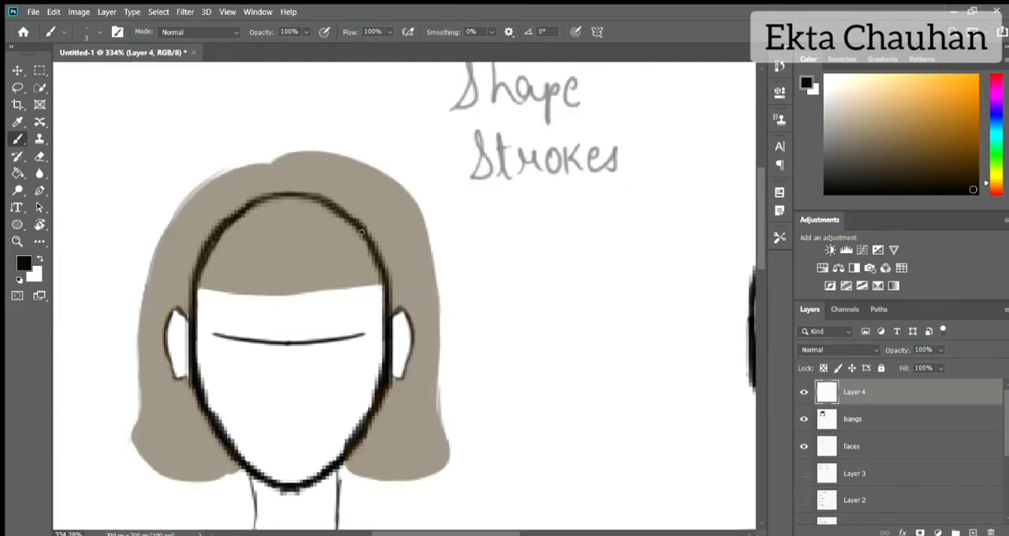
Step: Restore the bangs layer's opacity to 100% and make Layer 4 active again
{"action": "left_click", "coordinate": [893, 418]}
{"action": "left_click_drag", "start_coordinate": [897, 350], "coordinate": [944, 351]}
{"action": "left_click", "coordinate": [872, 386]}
Step: Draw dense near-black hair strands fanning from the hairline down past the lower edge of the bangs
{"action": "left_click_drag", "start_coordinate": [248, 211], "coordinate": [205, 301]}
{"action": "mouse_move", "coordinate": [253, 214]}
{"action": "left_mouse_down"}
{"action": "mouse_move", "coordinate": [246, 306]}
{"action": "mouse_move", "coordinate": [273, 291]}
{"action": "left_mouse_up"}
{"action": "left_click_drag", "start_coordinate": [292, 222], "coordinate": [324, 298]}
{"action": "left_click_drag", "start_coordinate": [314, 211], "coordinate": [368, 304]}
{"action": "mouse_move", "coordinate": [298, 213]}
{"action": "left_mouse_down"}
{"action": "mouse_move", "coordinate": [326, 302]}
{"action": "mouse_move", "coordinate": [369, 256]}
{"action": "left_mouse_up"}
{"action": "mouse_move", "coordinate": [298, 207]}
{"action": "left_mouse_down"}
{"action": "mouse_move", "coordinate": [339, 263]}
{"action": "mouse_move", "coordinate": [304, 316]}
{"action": "left_mouse_up"}
{"action": "mouse_move", "coordinate": [273, 208]}
{"action": "left_mouse_down"}
{"action": "mouse_move", "coordinate": [250, 306]}
{"action": "mouse_move", "coordinate": [238, 310]}
{"action": "left_mouse_up"}
{"action": "left_click_drag", "start_coordinate": [246, 213], "coordinate": [217, 306]}
{"action": "left_click_drag", "start_coordinate": [223, 236], "coordinate": [201, 296]}
{"action": "mouse_move", "coordinate": [219, 225]}
{"action": "left_mouse_down"}
{"action": "mouse_move", "coordinate": [195, 293]}
{"action": "mouse_move", "coordinate": [268, 318]}
{"action": "left_mouse_up"}
{"action": "left_click_drag", "start_coordinate": [281, 283], "coordinate": [297, 312]}
{"action": "left_click_drag", "start_coordinate": [320, 218], "coordinate": [364, 260]}
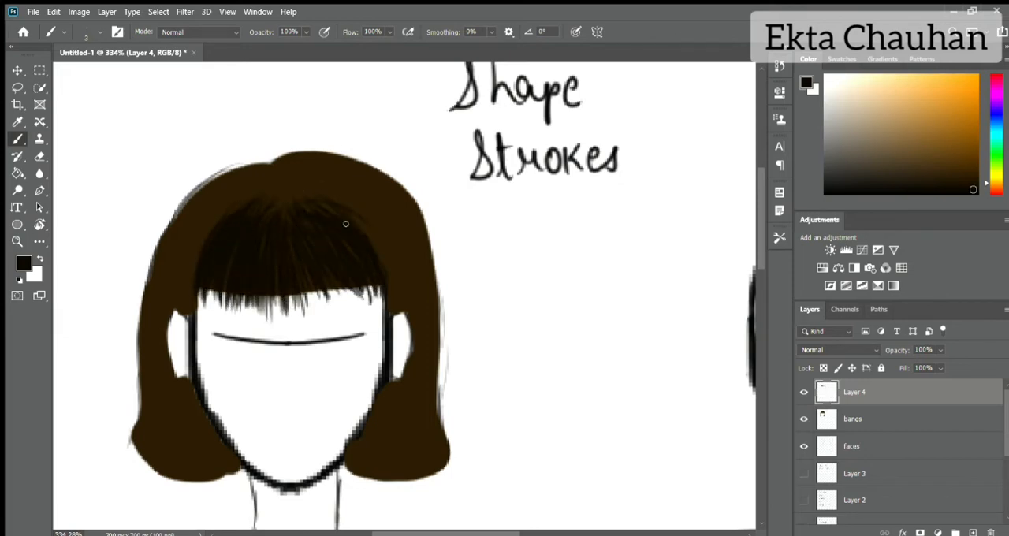
{"action": "left_click_drag", "start_coordinate": [345, 224], "coordinate": [388, 293]}
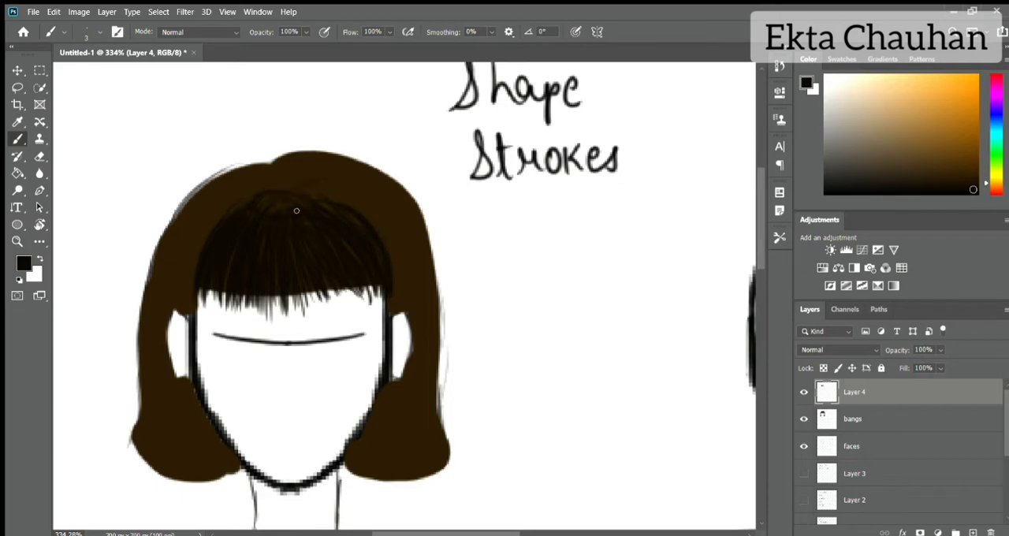
Step: Draw near-black strands across the crown from the parting and down the right side of the hair
{"action": "mouse_move", "coordinate": [294, 200]}
{"action": "left_mouse_down"}
{"action": "mouse_move", "coordinate": [288, 166]}
{"action": "mouse_move", "coordinate": [238, 183]}
{"action": "left_mouse_up"}
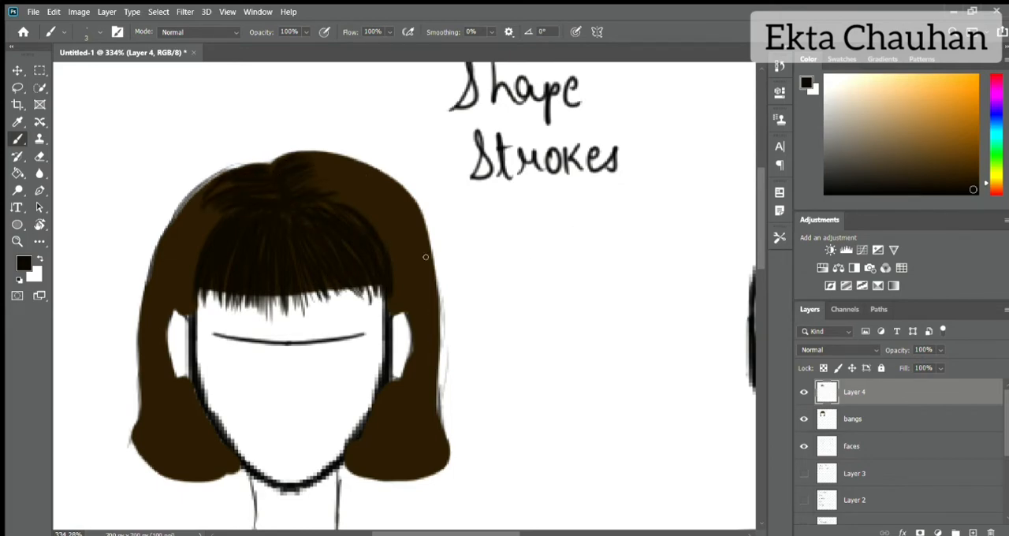
{"action": "mouse_move", "coordinate": [231, 85]}
{"action": "left_mouse_down"}
{"action": "mouse_move", "coordinate": [314, 100]}
{"action": "mouse_move", "coordinate": [288, 102]}
{"action": "left_mouse_up"}
{"action": "key", "text": "e"}
{"action": "key", "text": "b"}
{"action": "mouse_move", "coordinate": [319, 158]}
{"action": "left_mouse_down"}
{"action": "mouse_move", "coordinate": [389, 189]}
{"action": "mouse_move", "coordinate": [378, 215]}
{"action": "mouse_move", "coordinate": [417, 311]}
{"action": "mouse_move", "coordinate": [417, 393]}
{"action": "left_mouse_up"}
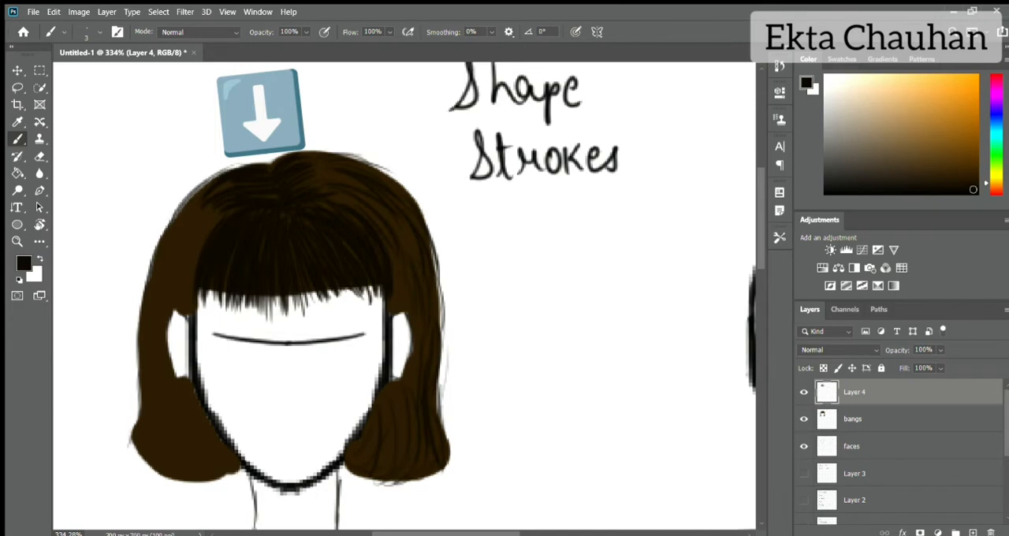
Step: Add near-black strands down the left side of the hair, over the right crown and around both ears
{"action": "mouse_move", "coordinate": [206, 183]}
{"action": "left_mouse_down"}
{"action": "mouse_move", "coordinate": [157, 272]}
{"action": "mouse_move", "coordinate": [141, 374]}
{"action": "mouse_move", "coordinate": [193, 478]}
{"action": "mouse_move", "coordinate": [142, 396]}
{"action": "mouse_move", "coordinate": [147, 253]}
{"action": "left_mouse_up"}
{"action": "mouse_move", "coordinate": [298, 163]}
{"action": "left_mouse_down"}
{"action": "mouse_move", "coordinate": [389, 174]}
{"action": "mouse_move", "coordinate": [423, 216]}
{"action": "left_mouse_up"}
{"action": "left_click_drag", "start_coordinate": [396, 315], "coordinate": [406, 366]}
{"action": "left_click_drag", "start_coordinate": [186, 313], "coordinate": [168, 342]}
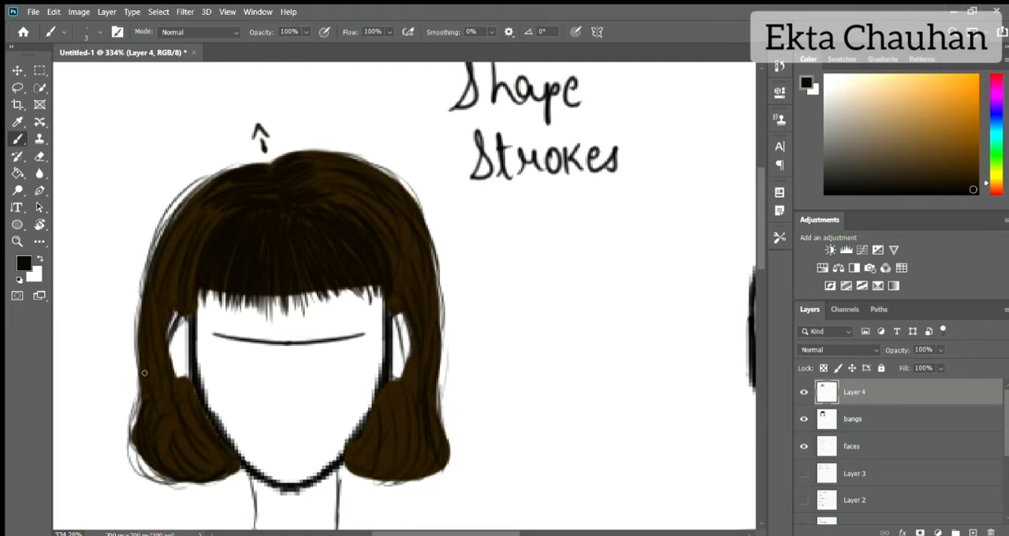
Step: Sample the dark brown of the hair fill, hide the bangs layer and keep Layer 4 active
{"action": "left_click", "coordinate": [804, 419]}
{"action": "left_click", "coordinate": [824, 419]}
{"action": "left_click", "coordinate": [804, 392]}
{"action": "left_click", "coordinate": [237, 236], "text": "alt"}
{"action": "left_click", "coordinate": [804, 419]}
{"action": "left_click", "coordinate": [804, 392]}
{"action": "left_click", "coordinate": [854, 392]}
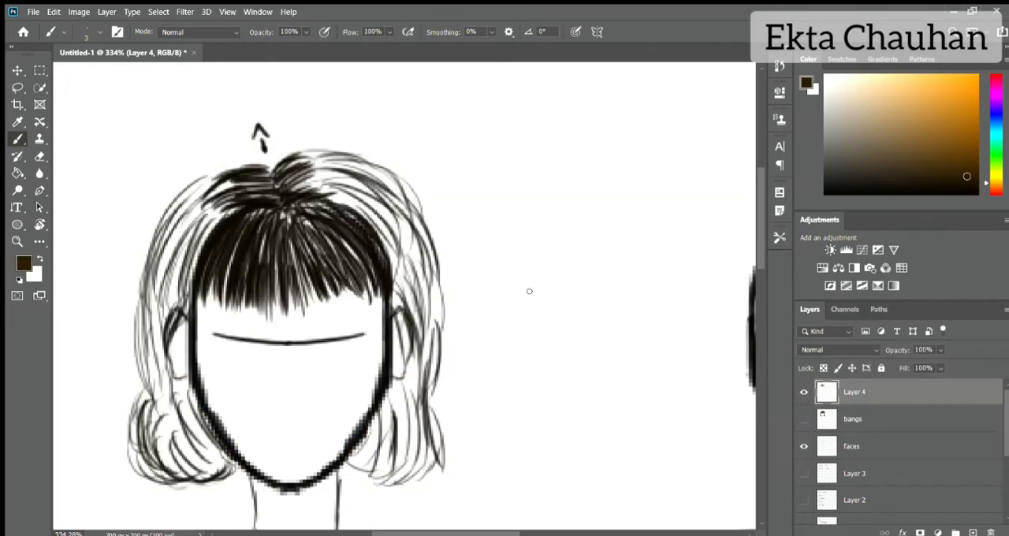
Step: Draw brown strands down the left side of the hair from the crown to below the ear
{"action": "left_click_drag", "start_coordinate": [235, 205], "coordinate": [186, 271]}
{"action": "mouse_move", "coordinate": [234, 184]}
{"action": "left_mouse_down"}
{"action": "mouse_move", "coordinate": [164, 246]}
{"action": "mouse_move", "coordinate": [164, 316]}
{"action": "left_mouse_up"}
{"action": "left_click_drag", "start_coordinate": [197, 237], "coordinate": [147, 347]}
{"action": "left_click_drag", "start_coordinate": [157, 305], "coordinate": [136, 394]}
{"action": "left_click_drag", "start_coordinate": [171, 322], "coordinate": [150, 424]}
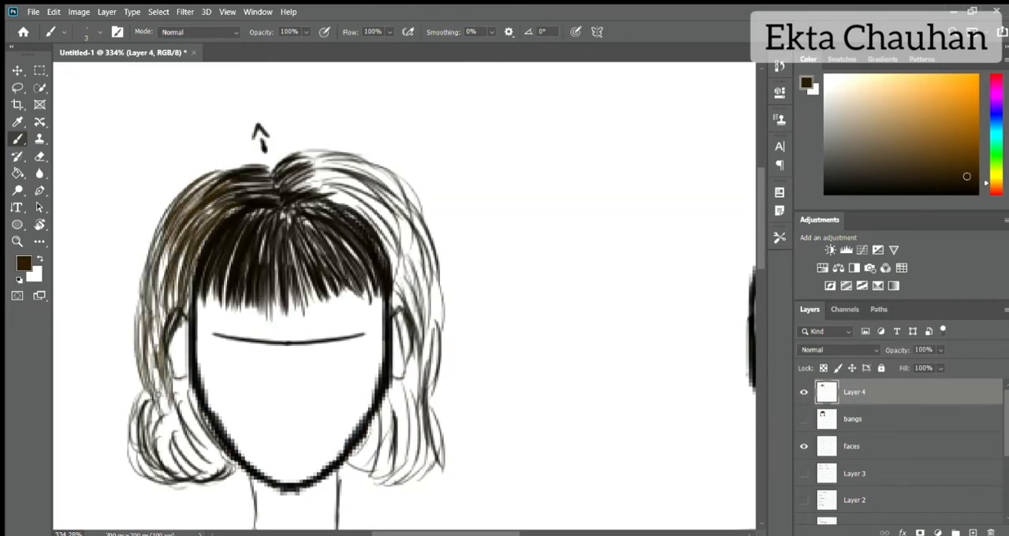
Step: Fill the inner hair ends on both sides of the jaw with brown strands
{"action": "left_click_drag", "start_coordinate": [197, 368], "coordinate": [153, 437]}
{"action": "left_click_drag", "start_coordinate": [214, 400], "coordinate": [187, 457]}
{"action": "left_click_drag", "start_coordinate": [171, 393], "coordinate": [134, 476]}
{"action": "left_click_drag", "start_coordinate": [232, 407], "coordinate": [162, 477]}
{"action": "mouse_move", "coordinate": [387, 392]}
{"action": "left_mouse_down"}
{"action": "mouse_move", "coordinate": [380, 473]}
{"action": "mouse_move", "coordinate": [346, 481]}
{"action": "left_mouse_up"}
{"action": "left_click_drag", "start_coordinate": [388, 413], "coordinate": [356, 478]}
{"action": "left_click_drag", "start_coordinate": [203, 381], "coordinate": [183, 471]}
{"action": "left_click_drag", "start_coordinate": [213, 377], "coordinate": [170, 476]}
{"action": "left_click_drag", "start_coordinate": [173, 400], "coordinate": [197, 475]}
Step: Thicken the outer left side of the hair with more long brown strands from the crown past the ear
{"action": "left_click_drag", "start_coordinate": [164, 280], "coordinate": [146, 390]}
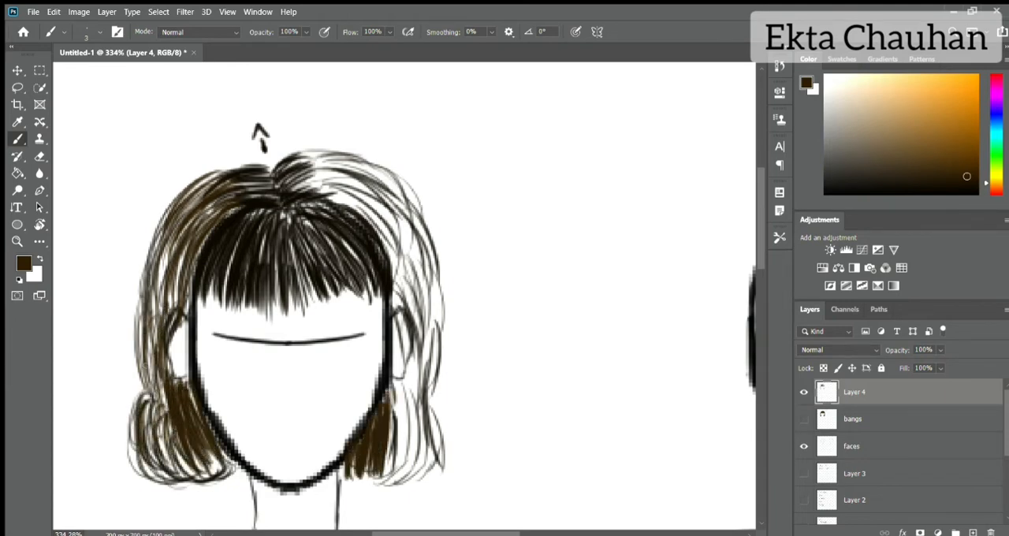
{"action": "left_click_drag", "start_coordinate": [156, 249], "coordinate": [137, 378]}
{"action": "left_click_drag", "start_coordinate": [181, 227], "coordinate": [155, 391]}
{"action": "left_click_drag", "start_coordinate": [200, 200], "coordinate": [159, 304]}
{"action": "left_click_drag", "start_coordinate": [173, 208], "coordinate": [152, 265]}
Step: Add a new layer beneath Layer 4 and draw brown strands sweeping left from the parting
{"action": "left_click", "coordinate": [863, 419]}
{"action": "left_click", "coordinate": [972, 533]}
{"action": "left_click_drag", "start_coordinate": [264, 168], "coordinate": [226, 166]}
{"action": "left_click_drag", "start_coordinate": [262, 168], "coordinate": [187, 208]}
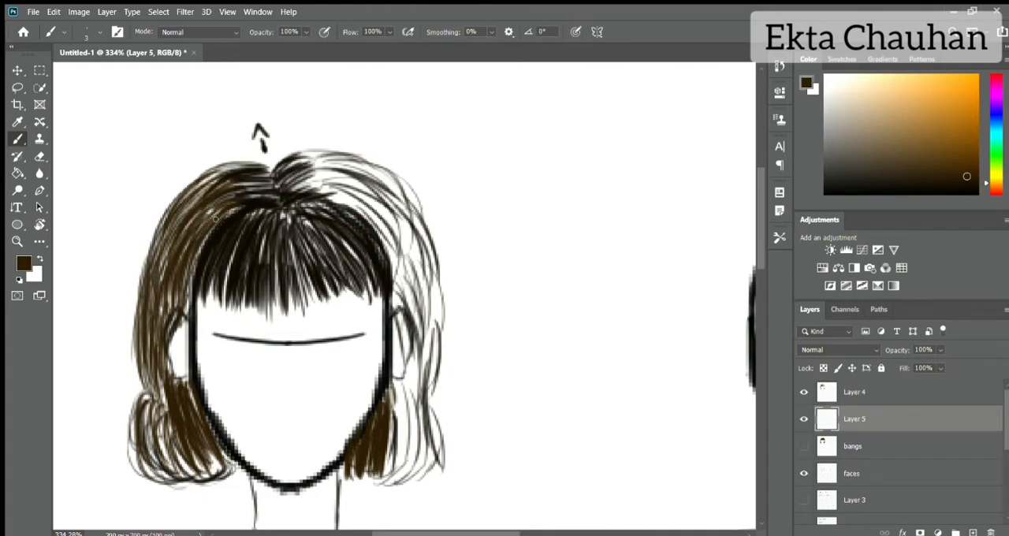
Step: Fill the gaps between the dark strands of the bangs with brown strands
{"action": "left_click_drag", "start_coordinate": [253, 214], "coordinate": [224, 302]}
{"action": "mouse_move", "coordinate": [276, 209]}
{"action": "left_mouse_down"}
{"action": "mouse_move", "coordinate": [261, 312]}
{"action": "mouse_move", "coordinate": [305, 304]}
{"action": "left_mouse_up"}
{"action": "mouse_move", "coordinate": [281, 206]}
{"action": "left_mouse_down"}
{"action": "mouse_move", "coordinate": [304, 251]}
{"action": "mouse_move", "coordinate": [332, 219]}
{"action": "left_mouse_up"}
{"action": "mouse_move", "coordinate": [300, 216]}
{"action": "left_mouse_down"}
{"action": "mouse_move", "coordinate": [336, 246]}
{"action": "mouse_move", "coordinate": [347, 276]}
{"action": "mouse_move", "coordinate": [331, 293]}
{"action": "left_mouse_up"}
{"action": "left_click_drag", "start_coordinate": [354, 246], "coordinate": [368, 308]}
{"action": "mouse_move", "coordinate": [323, 224]}
{"action": "left_mouse_down"}
{"action": "mouse_move", "coordinate": [334, 282]}
{"action": "mouse_move", "coordinate": [305, 288]}
{"action": "left_mouse_up"}
{"action": "left_click_drag", "start_coordinate": [290, 240], "coordinate": [300, 314]}
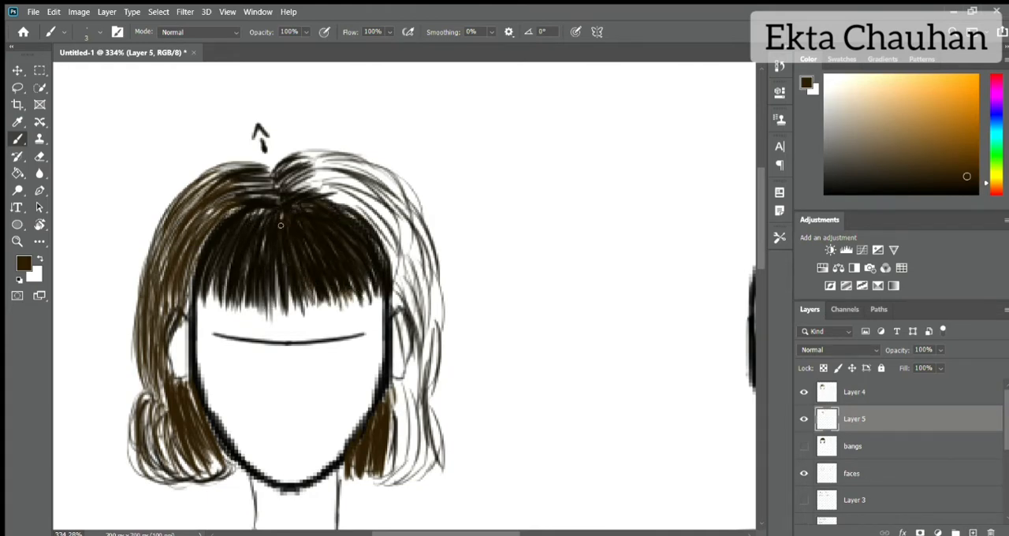
{"action": "left_click_drag", "start_coordinate": [263, 210], "coordinate": [261, 250]}
{"action": "left_click_drag", "start_coordinate": [236, 212], "coordinate": [217, 259]}
Step: Draw brown strands on Layer 5 curving outward from the parting across both sides of the crown
{"action": "mouse_move", "coordinate": [292, 221]}
{"action": "left_mouse_down"}
{"action": "mouse_move", "coordinate": [302, 177]}
{"action": "mouse_move", "coordinate": [268, 151]}
{"action": "mouse_move", "coordinate": [339, 200]}
{"action": "left_mouse_up"}
{"action": "mouse_move", "coordinate": [309, 158]}
{"action": "left_mouse_down"}
{"action": "mouse_move", "coordinate": [408, 210]}
{"action": "mouse_move", "coordinate": [402, 237]}
{"action": "left_mouse_up"}
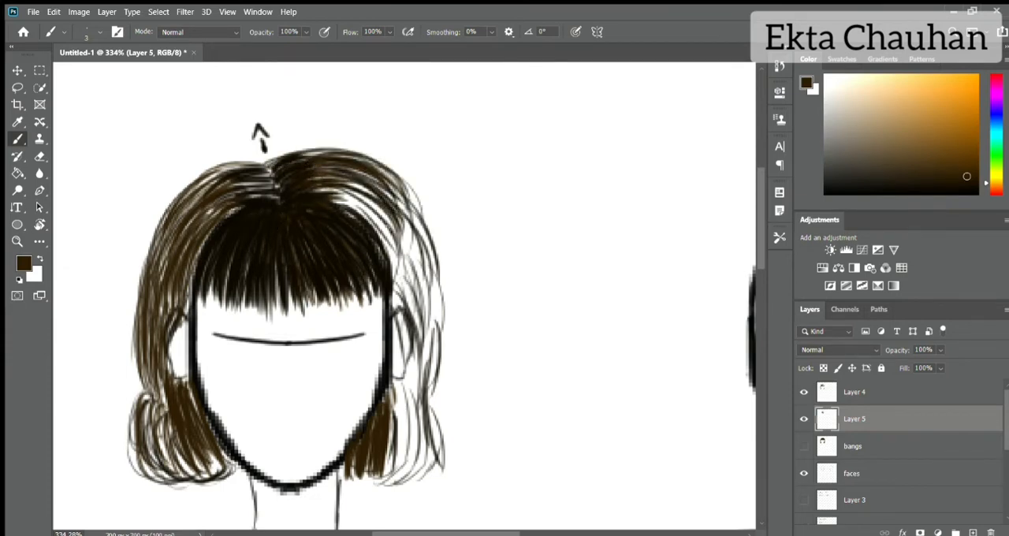
{"action": "left_click_drag", "start_coordinate": [331, 187], "coordinate": [406, 260]}
{"action": "mouse_move", "coordinate": [262, 160]}
{"action": "left_mouse_down"}
{"action": "mouse_move", "coordinate": [158, 241]}
{"action": "mouse_move", "coordinate": [180, 216]}
{"action": "left_mouse_up"}
{"action": "left_click_drag", "start_coordinate": [277, 189], "coordinate": [212, 204]}
{"action": "mouse_move", "coordinate": [277, 178]}
{"action": "left_mouse_down"}
{"action": "mouse_move", "coordinate": [216, 188]}
{"action": "mouse_move", "coordinate": [210, 177]}
{"action": "left_mouse_up"}
{"action": "mouse_move", "coordinate": [269, 172]}
{"action": "left_mouse_down"}
{"action": "mouse_move", "coordinate": [310, 150]}
{"action": "mouse_move", "coordinate": [345, 150]}
{"action": "left_mouse_up"}
Step: Thicken the left side from bangs to jaw with long brown strands and extend strands over the upper right side
{"action": "left_click_drag", "start_coordinate": [241, 206], "coordinate": [177, 306]}
{"action": "left_click_drag", "start_coordinate": [203, 244], "coordinate": [180, 323]}
{"action": "left_click_drag", "start_coordinate": [213, 207], "coordinate": [158, 316]}
{"action": "left_click_drag", "start_coordinate": [162, 225], "coordinate": [135, 426]}
{"action": "left_click_drag", "start_coordinate": [166, 372], "coordinate": [183, 485]}
{"action": "mouse_move", "coordinate": [189, 425]}
{"action": "left_mouse_down"}
{"action": "mouse_move", "coordinate": [134, 477]}
{"action": "mouse_move", "coordinate": [185, 476]}
{"action": "left_mouse_up"}
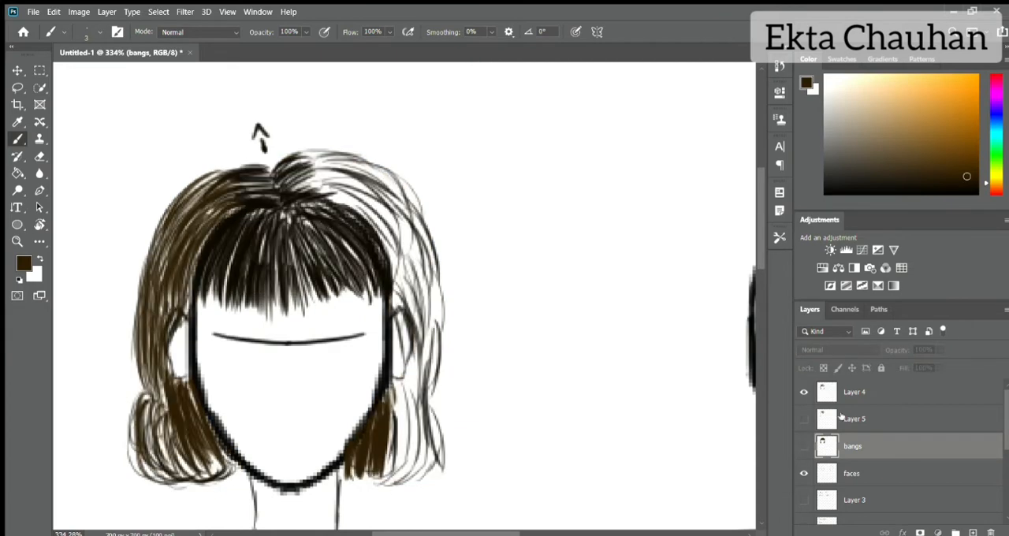
{"action": "mouse_move", "coordinate": [339, 202]}
{"action": "left_mouse_down"}
{"action": "mouse_move", "coordinate": [386, 228]}
{"action": "mouse_move", "coordinate": [430, 293]}
{"action": "left_mouse_up"}
{"action": "left_click_drag", "start_coordinate": [386, 181], "coordinate": [437, 261]}
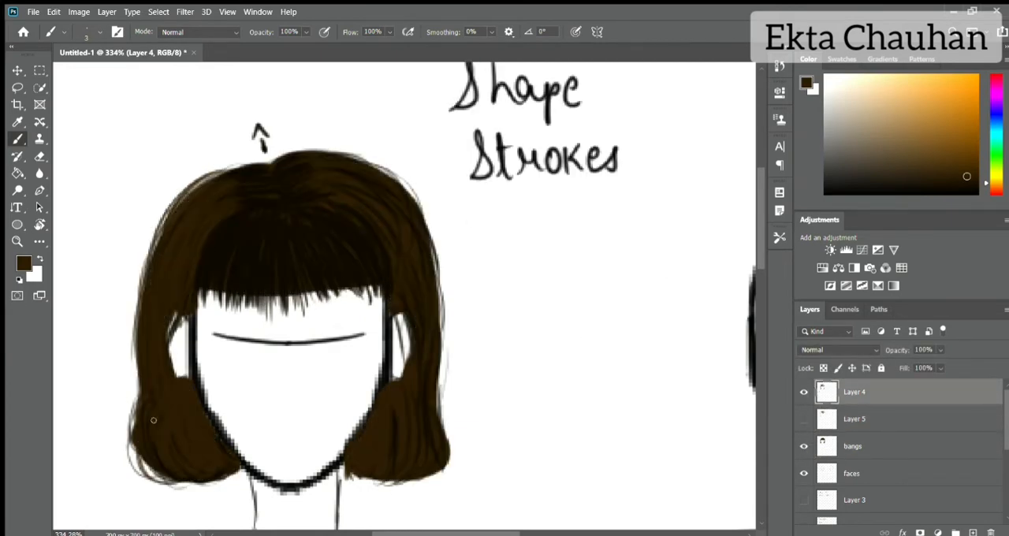
{"action": "left_click_drag", "start_coordinate": [303, 295], "coordinate": [306, 274]}
{"action": "mouse_move", "coordinate": [272, 307]}
{"action": "left_mouse_down"}
{"action": "mouse_move", "coordinate": [275, 272]}
{"action": "mouse_move", "coordinate": [251, 266]}
{"action": "left_mouse_up"}
{"action": "mouse_move", "coordinate": [210, 306]}
{"action": "left_mouse_down"}
{"action": "mouse_move", "coordinate": [216, 271]}
{"action": "mouse_move", "coordinate": [256, 222]}
{"action": "left_mouse_up"}
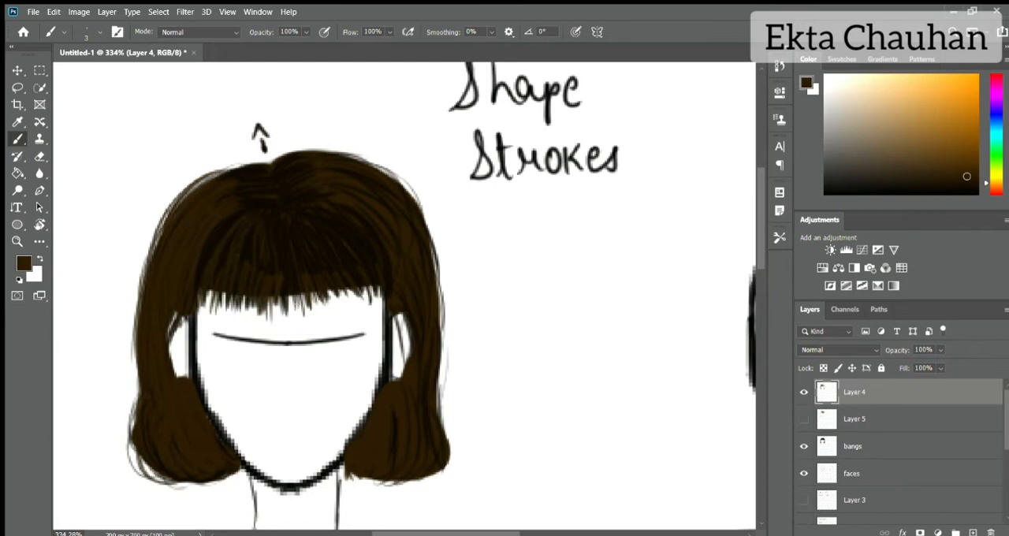
{"action": "key", "text": "ctrl+z"}
{"action": "key", "text": "ctrl+z"}
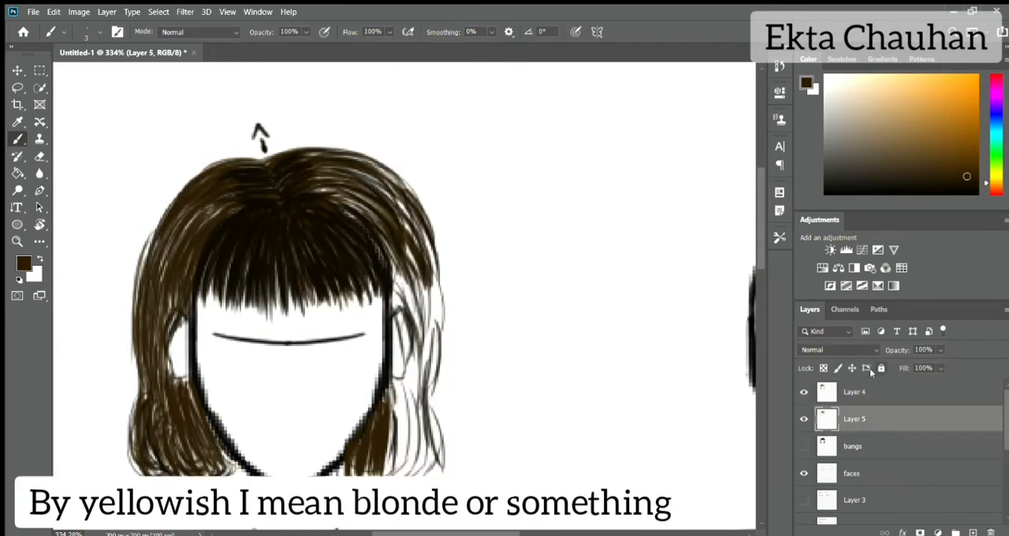
Step: Draw long brown strands on Layer 5 down the outer right side of the hair, from crown to flared ends
{"action": "mouse_move", "coordinate": [398, 204]}
{"action": "left_mouse_down"}
{"action": "mouse_move", "coordinate": [337, 181]}
{"action": "mouse_move", "coordinate": [402, 223]}
{"action": "left_mouse_up"}
{"action": "left_click_drag", "start_coordinate": [354, 159], "coordinate": [413, 195]}
{"action": "left_click_drag", "start_coordinate": [386, 181], "coordinate": [443, 339]}
{"action": "left_click_drag", "start_coordinate": [428, 266], "coordinate": [443, 339]}
{"action": "mouse_move", "coordinate": [407, 244]}
{"action": "left_mouse_down"}
{"action": "mouse_move", "coordinate": [434, 362]}
{"action": "mouse_move", "coordinate": [424, 320]}
{"action": "left_mouse_up"}
{"action": "left_click_drag", "start_coordinate": [440, 272], "coordinate": [436, 392]}
{"action": "left_click_drag", "start_coordinate": [439, 293], "coordinate": [422, 430]}
{"action": "left_click_drag", "start_coordinate": [422, 363], "coordinate": [445, 455]}
{"action": "left_click_drag", "start_coordinate": [425, 396], "coordinate": [386, 475]}
{"action": "mouse_move", "coordinate": [439, 407]}
{"action": "left_mouse_down"}
{"action": "mouse_move", "coordinate": [393, 483]}
{"action": "mouse_move", "coordinate": [414, 479]}
{"action": "left_mouse_up"}
{"action": "left_click_drag", "start_coordinate": [444, 350], "coordinate": [450, 450]}
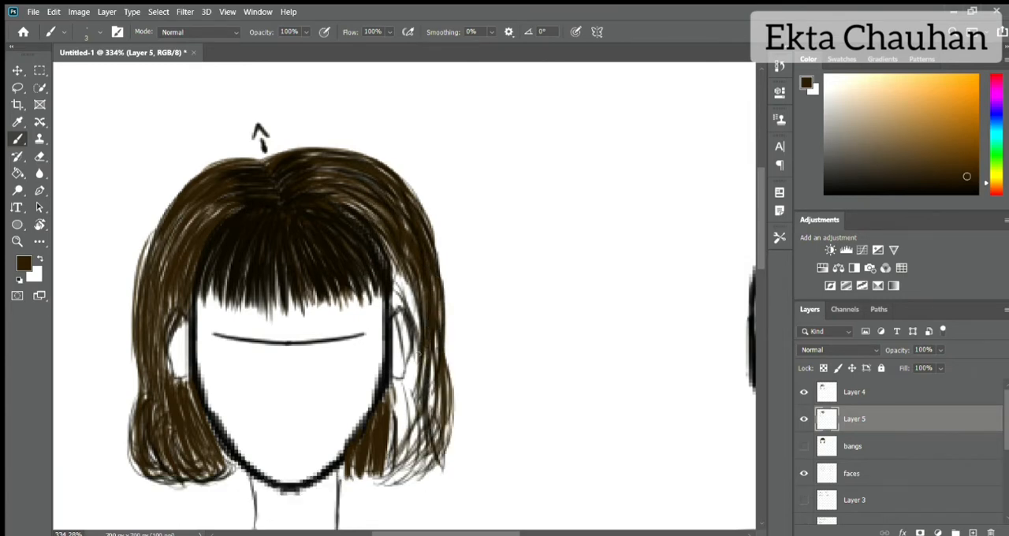
Step: Fill the gaps around the right ear and in the right hair ends with short brown strands
{"action": "left_click_drag", "start_coordinate": [421, 361], "coordinate": [391, 448]}
{"action": "left_click_drag", "start_coordinate": [410, 375], "coordinate": [394, 432]}
{"action": "left_click_drag", "start_coordinate": [402, 264], "coordinate": [412, 398]}
{"action": "left_click_drag", "start_coordinate": [413, 249], "coordinate": [394, 323]}
{"action": "left_click_drag", "start_coordinate": [430, 362], "coordinate": [390, 429]}
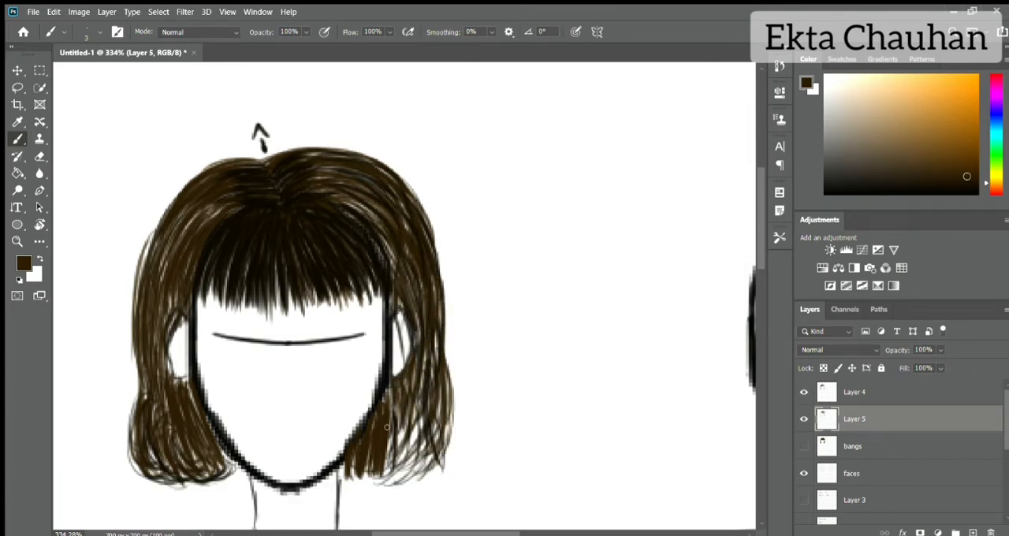
{"action": "left_click_drag", "start_coordinate": [417, 382], "coordinate": [376, 444]}
{"action": "left_click_drag", "start_coordinate": [432, 425], "coordinate": [394, 477]}
{"action": "left_click_drag", "start_coordinate": [446, 383], "coordinate": [418, 449]}
{"action": "left_click_drag", "start_coordinate": [431, 349], "coordinate": [416, 425]}
Step: Fill the left hair ends beside the jaw and the upper left crown with brown strands
{"action": "mouse_move", "coordinate": [189, 372]}
{"action": "left_mouse_down"}
{"action": "mouse_move", "coordinate": [167, 402]}
{"action": "mouse_move", "coordinate": [158, 485]}
{"action": "left_mouse_up"}
{"action": "left_click_drag", "start_coordinate": [197, 418], "coordinate": [224, 450]}
{"action": "left_click_drag", "start_coordinate": [146, 354], "coordinate": [132, 401]}
{"action": "left_click_drag", "start_coordinate": [142, 356], "coordinate": [128, 439]}
{"action": "left_click_drag", "start_coordinate": [168, 422], "coordinate": [189, 468]}
{"action": "left_click_drag", "start_coordinate": [192, 176], "coordinate": [151, 246]}
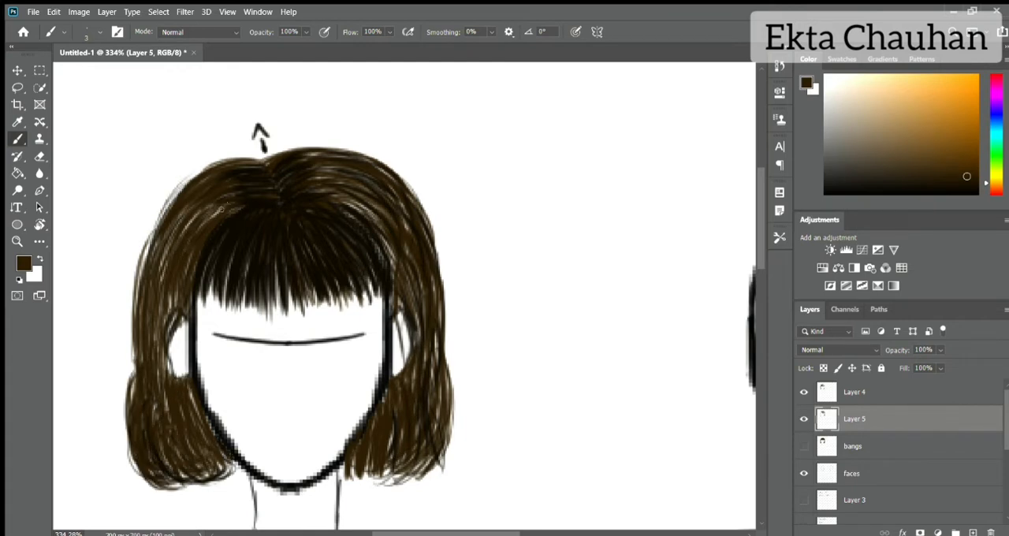
{"action": "left_click_drag", "start_coordinate": [227, 204], "coordinate": [197, 232]}
Step: Fill the remaining gaps on the right crown and widen the lower right side with brown strands
{"action": "left_click_drag", "start_coordinate": [345, 199], "coordinate": [384, 226]}
{"action": "mouse_move", "coordinate": [379, 232]}
{"action": "left_mouse_down"}
{"action": "mouse_move", "coordinate": [393, 269]}
{"action": "mouse_move", "coordinate": [392, 241]}
{"action": "left_mouse_up"}
{"action": "left_click_drag", "start_coordinate": [344, 158], "coordinate": [399, 186]}
{"action": "left_click_drag", "start_coordinate": [401, 216], "coordinate": [414, 241]}
{"action": "left_click_drag", "start_coordinate": [448, 319], "coordinate": [437, 430]}
{"action": "mouse_move", "coordinate": [450, 358]}
{"action": "left_mouse_down"}
{"action": "mouse_move", "coordinate": [442, 461]}
{"action": "mouse_move", "coordinate": [420, 480]}
{"action": "left_mouse_up"}
{"action": "mouse_move", "coordinate": [459, 457]}
{"action": "left_mouse_down"}
{"action": "mouse_move", "coordinate": [447, 369]}
{"action": "mouse_move", "coordinate": [459, 457]}
{"action": "left_mouse_up"}
Step: Widen the outer left contour with long brown strands running from the parting toward the ear
{"action": "left_click_drag", "start_coordinate": [189, 396], "coordinate": [213, 448]}
{"action": "left_click_drag", "start_coordinate": [161, 209], "coordinate": [134, 294]}
{"action": "left_click_drag", "start_coordinate": [153, 249], "coordinate": [128, 376]}
{"action": "mouse_move", "coordinate": [267, 161]}
{"action": "left_mouse_down"}
{"action": "mouse_move", "coordinate": [185, 183]}
{"action": "mouse_move", "coordinate": [156, 232]}
{"action": "mouse_move", "coordinate": [180, 238]}
{"action": "left_mouse_up"}
Step: On Layer 4, draw darker brown strands along the outer left side of the hair from crown to ends
{"action": "left_click", "coordinate": [854, 392]}
{"action": "left_click", "coordinate": [968, 186]}
{"action": "left_click_drag", "start_coordinate": [228, 171], "coordinate": [140, 318]}
{"action": "left_click_drag", "start_coordinate": [166, 241], "coordinate": [148, 364]}
{"action": "left_click_drag", "start_coordinate": [143, 290], "coordinate": [138, 339]}
{"action": "left_click_drag", "start_coordinate": [136, 351], "coordinate": [128, 422]}
{"action": "left_click_drag", "start_coordinate": [181, 404], "coordinate": [212, 454]}
{"action": "left_click_drag", "start_coordinate": [153, 223], "coordinate": [123, 374]}
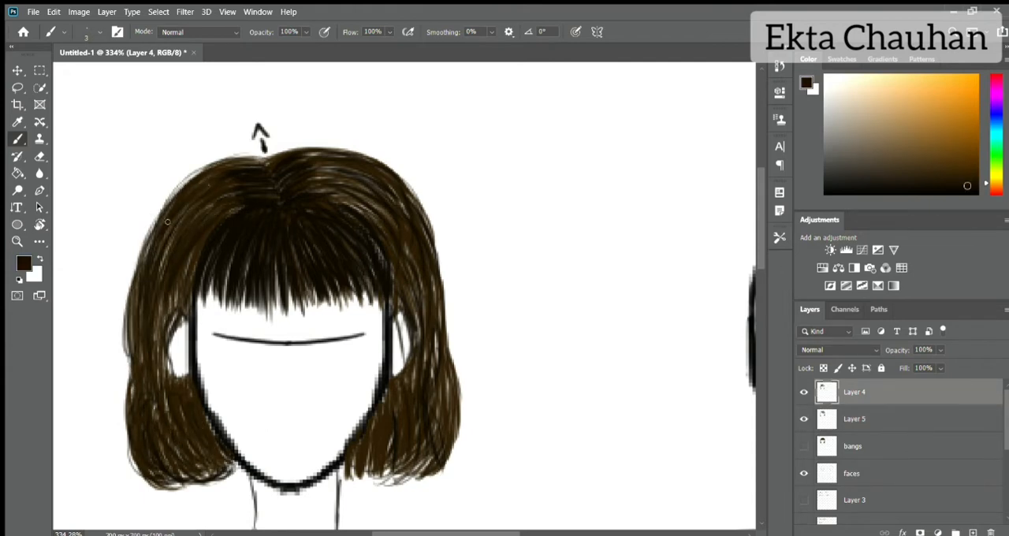
{"action": "left_click_drag", "start_coordinate": [125, 307], "coordinate": [130, 377]}
{"action": "key", "text": "ctrl+z"}
Step: Draw loose dark brown strands over the top of the head and along the outer right side to the ends
{"action": "left_click_drag", "start_coordinate": [285, 151], "coordinate": [359, 150]}
{"action": "mouse_move", "coordinate": [370, 160]}
{"action": "left_mouse_down"}
{"action": "mouse_move", "coordinate": [425, 215]}
{"action": "mouse_move", "coordinate": [429, 241]}
{"action": "left_mouse_up"}
{"action": "left_click_drag", "start_coordinate": [419, 197], "coordinate": [449, 290]}
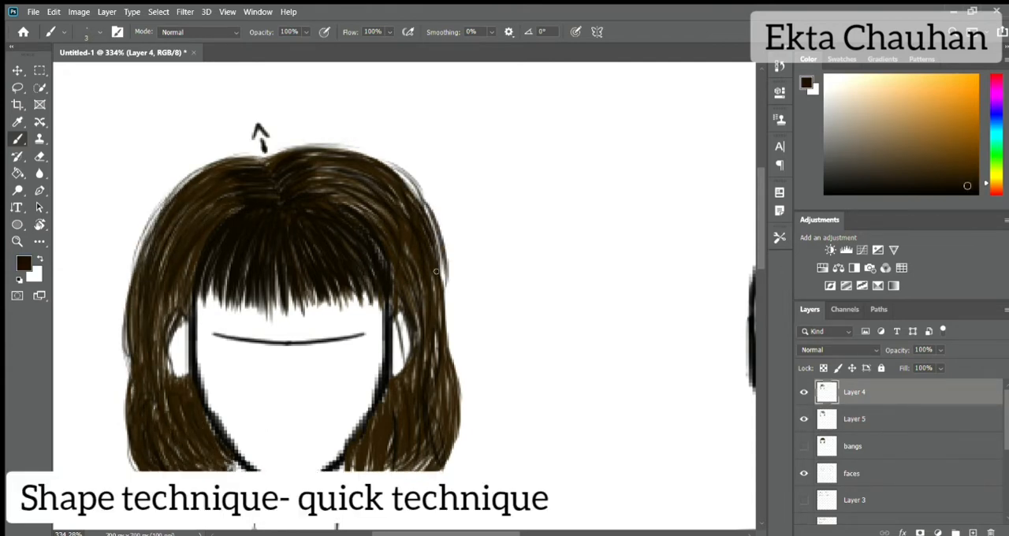
{"action": "left_click_drag", "start_coordinate": [433, 248], "coordinate": [450, 348]}
{"action": "left_click_drag", "start_coordinate": [451, 337], "coordinate": [448, 455]}
{"action": "left_click_drag", "start_coordinate": [382, 430], "coordinate": [365, 463]}
{"action": "left_click_drag", "start_coordinate": [451, 399], "coordinate": [441, 457]}
{"action": "left_click_drag", "start_coordinate": [394, 162], "coordinate": [433, 219]}
Step: Compare the stroke layers with the bangs base shape by switching the visibility of Layer 4, Layer 5 and bangs
{"action": "left_click", "coordinate": [804, 392]}
{"action": "left_click", "coordinate": [804, 419]}
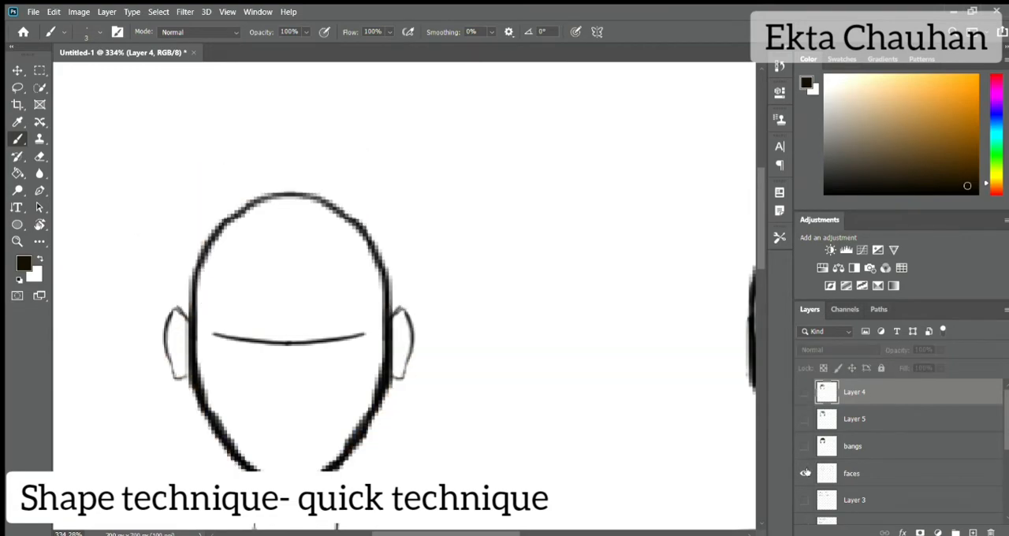
{"action": "left_click", "coordinate": [804, 447]}
{"action": "left_click", "coordinate": [855, 446]}
Step: Choose a lighter golden brown and draw an arrow pointing at the upper right of the hair on Layer 4
{"action": "left_click", "coordinate": [966, 177]}
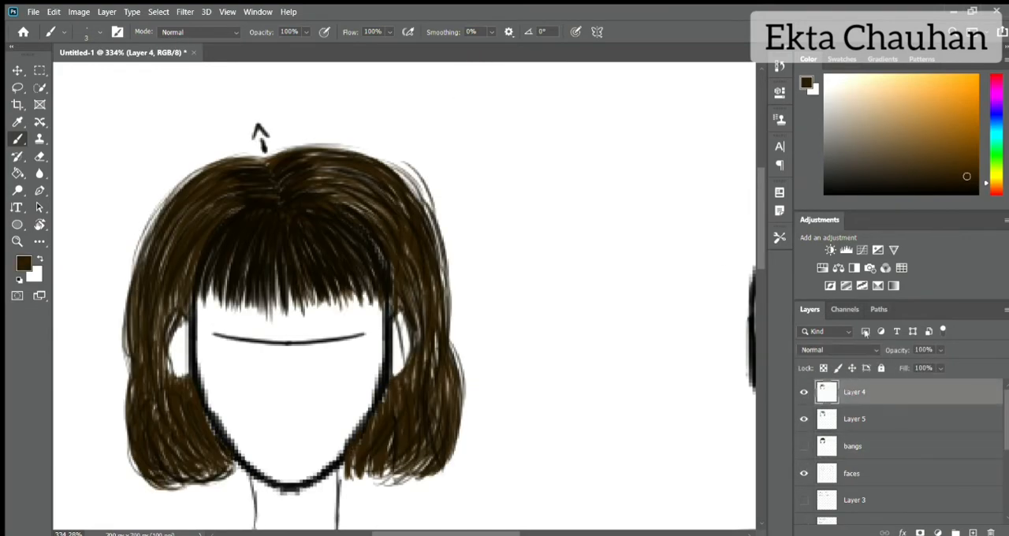
{"action": "left_click", "coordinate": [956, 144]}
{"action": "left_click_drag", "start_coordinate": [522, 101], "coordinate": [455, 161]}
{"action": "left_click_drag", "start_coordinate": [472, 125], "coordinate": [494, 146]}
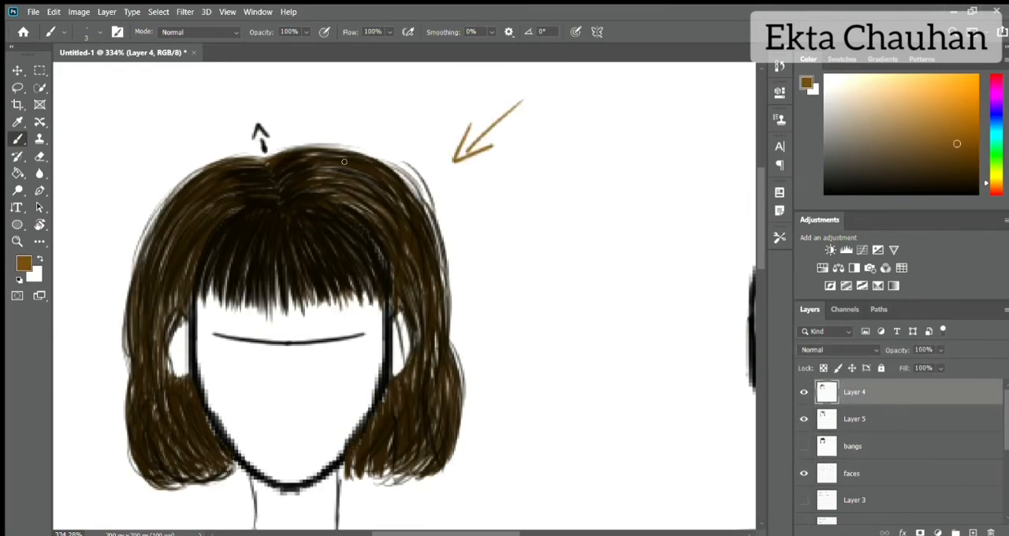
Step: Paint golden brown highlight strands over the right crown and down the middle and right of the bangs
{"action": "left_click_drag", "start_coordinate": [372, 183], "coordinate": [301, 196]}
{"action": "mouse_move", "coordinate": [376, 163]}
{"action": "left_mouse_down"}
{"action": "mouse_move", "coordinate": [333, 185]}
{"action": "mouse_move", "coordinate": [378, 167]}
{"action": "left_mouse_up"}
{"action": "left_click_drag", "start_coordinate": [332, 169], "coordinate": [389, 189]}
{"action": "left_click_drag", "start_coordinate": [304, 205], "coordinate": [377, 266]}
{"action": "left_click_drag", "start_coordinate": [299, 209], "coordinate": [349, 279]}
{"action": "left_click_drag", "start_coordinate": [301, 238], "coordinate": [319, 283]}
{"action": "left_click_drag", "start_coordinate": [276, 221], "coordinate": [278, 294]}
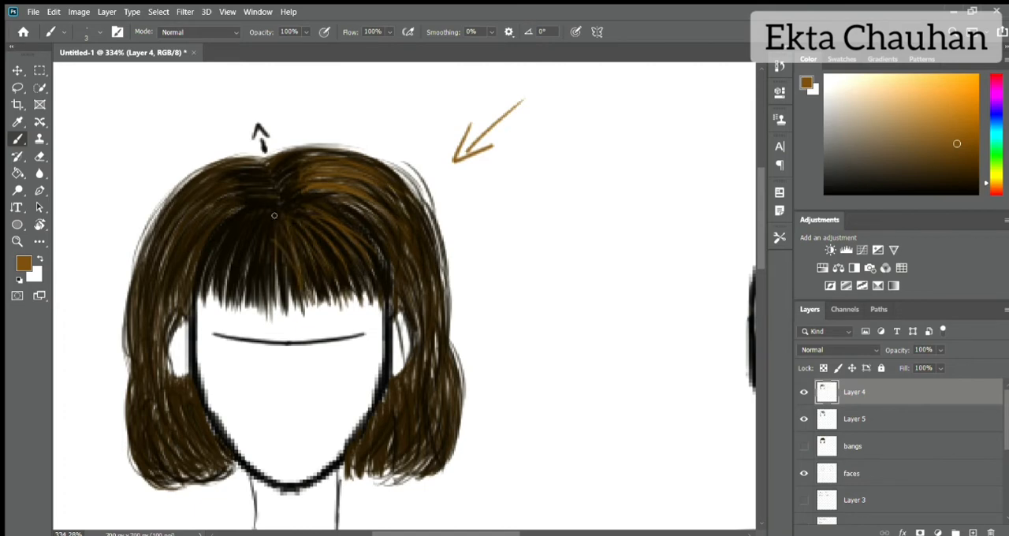
Step: Add golden brown highlights to the right edge of the bangs, the long right side and the upper left crown
{"action": "left_click_drag", "start_coordinate": [331, 237], "coordinate": [367, 270]}
{"action": "mouse_move", "coordinate": [408, 211]}
{"action": "left_mouse_down"}
{"action": "mouse_move", "coordinate": [438, 331]}
{"action": "mouse_move", "coordinate": [432, 447]}
{"action": "left_mouse_up"}
{"action": "left_click_drag", "start_coordinate": [438, 370], "coordinate": [426, 455]}
{"action": "left_click_drag", "start_coordinate": [245, 167], "coordinate": [202, 203]}
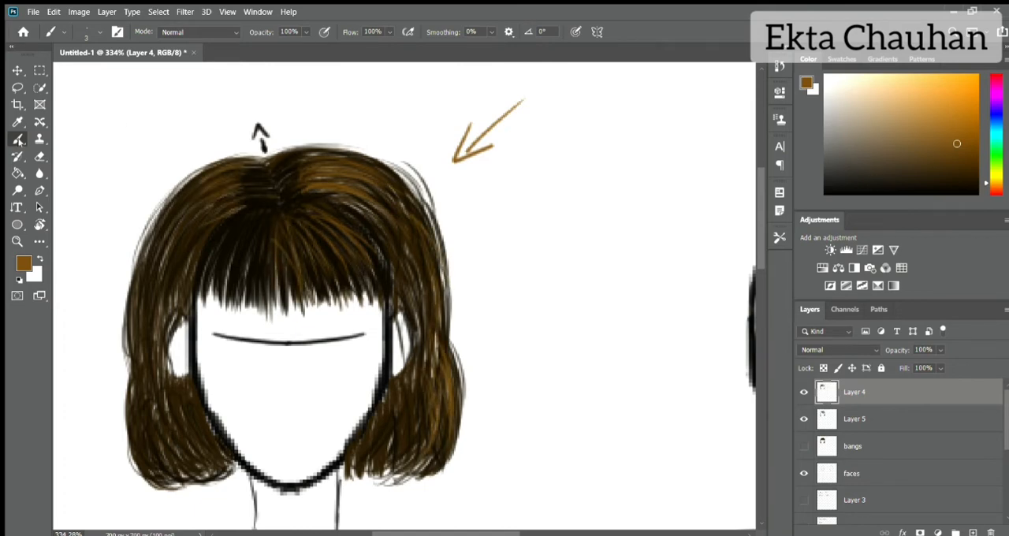
Step: Soften the hair strands with the Blur tool on Layer 4 across crown, bangs and sides, and on Layer 5 at the upper right
{"action": "left_click", "coordinate": [39, 173]}
{"action": "left_click_drag", "start_coordinate": [233, 172], "coordinate": [221, 202]}
{"action": "mouse_move", "coordinate": [306, 184]}
{"action": "left_mouse_down"}
{"action": "mouse_move", "coordinate": [390, 207]}
{"action": "mouse_move", "coordinate": [443, 323]}
{"action": "left_mouse_up"}
{"action": "left_click_drag", "start_coordinate": [447, 337], "coordinate": [416, 460]}
{"action": "left_click_drag", "start_coordinate": [281, 243], "coordinate": [287, 300]}
{"action": "mouse_move", "coordinate": [303, 222]}
{"action": "left_mouse_down"}
{"action": "mouse_move", "coordinate": [350, 253]}
{"action": "mouse_move", "coordinate": [254, 241]}
{"action": "left_mouse_up"}
{"action": "mouse_move", "coordinate": [197, 215]}
{"action": "left_mouse_down"}
{"action": "mouse_move", "coordinate": [165, 402]}
{"action": "mouse_move", "coordinate": [198, 446]}
{"action": "left_mouse_up"}
{"action": "left_click_drag", "start_coordinate": [412, 408], "coordinate": [384, 444]}
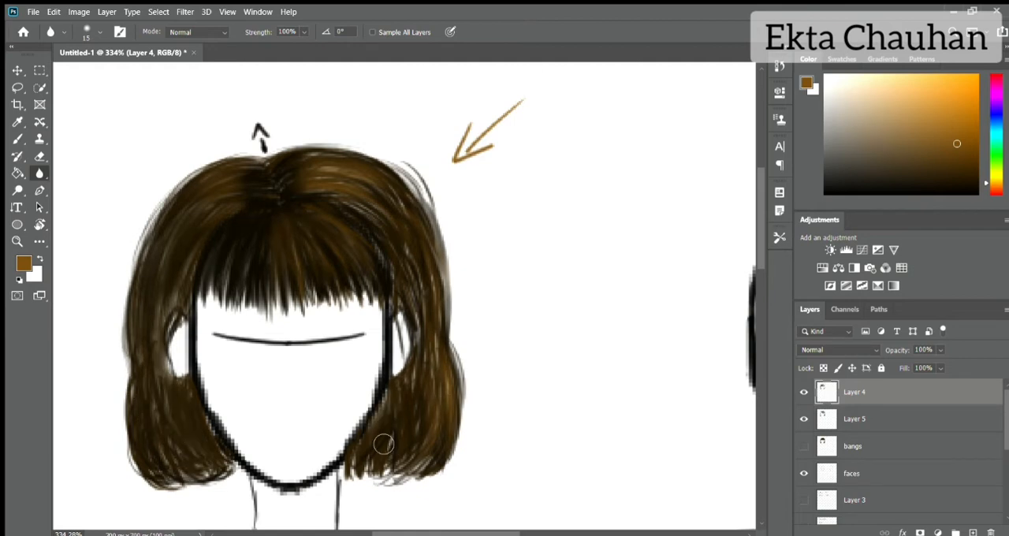
{"action": "left_click", "coordinate": [818, 421]}
{"action": "left_click_drag", "start_coordinate": [385, 203], "coordinate": [369, 180]}
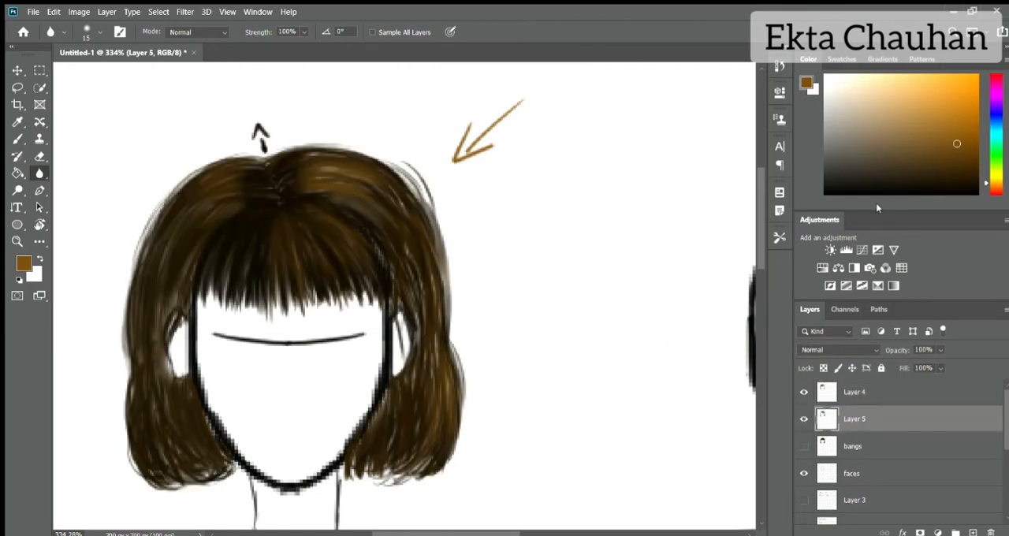
Step: Brush near-black fine strands on Layer 5 along the top of the head and the outer left contour
{"action": "left_click", "coordinate": [967, 190]}
{"action": "left_click", "coordinate": [17, 139]}
{"action": "mouse_move", "coordinate": [310, 166]}
{"action": "left_mouse_down"}
{"action": "mouse_move", "coordinate": [353, 179]}
{"action": "mouse_move", "coordinate": [368, 149]}
{"action": "left_mouse_up"}
{"action": "left_click_drag", "start_coordinate": [288, 151], "coordinate": [390, 169]}
{"action": "left_click_drag", "start_coordinate": [149, 226], "coordinate": [124, 307]}
{"action": "left_click_drag", "start_coordinate": [128, 374], "coordinate": [122, 447]}
{"action": "left_click_drag", "start_coordinate": [147, 230], "coordinate": [123, 317]}
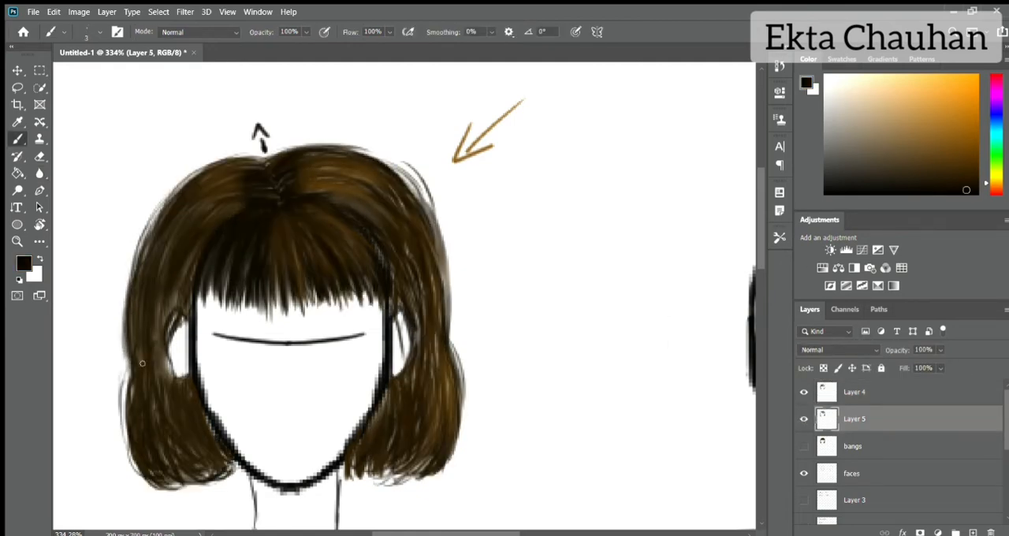
Step: Add near-black strands to the lower ends of the bangs and around the left ear
{"action": "left_click_drag", "start_coordinate": [210, 283], "coordinate": [242, 315]}
{"action": "left_click_drag", "start_coordinate": [279, 282], "coordinate": [322, 314]}
{"action": "left_click_drag", "start_coordinate": [186, 314], "coordinate": [173, 338]}
{"action": "left_click_drag", "start_coordinate": [179, 330], "coordinate": [170, 374]}
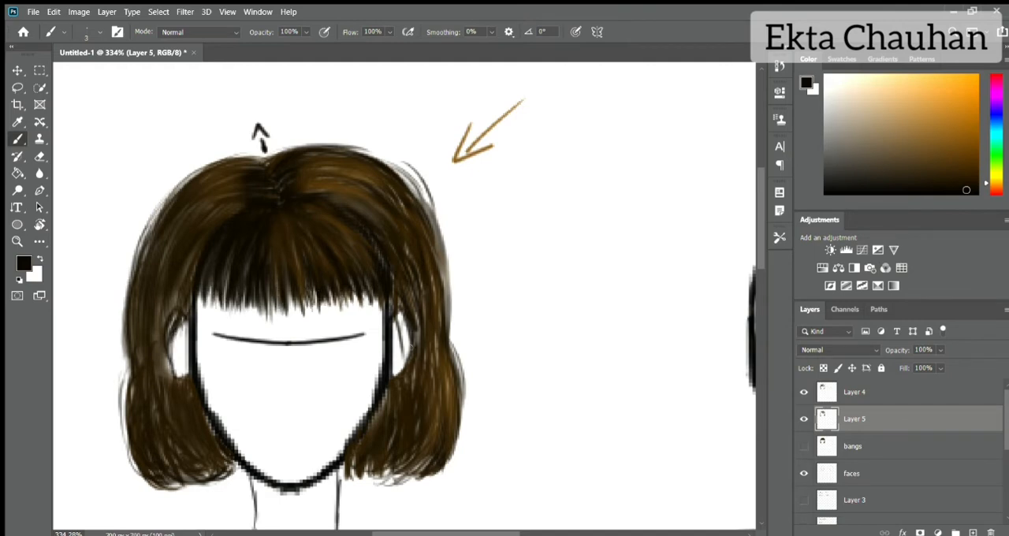
Step: Darken the hair around the right ear and the inner ends on both sides of the jaw with near-black strands
{"action": "left_click_drag", "start_coordinate": [399, 303], "coordinate": [414, 358]}
{"action": "mouse_move", "coordinate": [401, 315]}
{"action": "left_mouse_down"}
{"action": "mouse_move", "coordinate": [415, 378]}
{"action": "mouse_move", "coordinate": [452, 412]}
{"action": "left_mouse_up"}
{"action": "left_click_drag", "start_coordinate": [354, 456], "coordinate": [337, 480]}
{"action": "left_click_drag", "start_coordinate": [390, 393], "coordinate": [371, 434]}
{"action": "left_click_drag", "start_coordinate": [210, 403], "coordinate": [237, 446]}
{"action": "key", "text": "ctrl+0"}
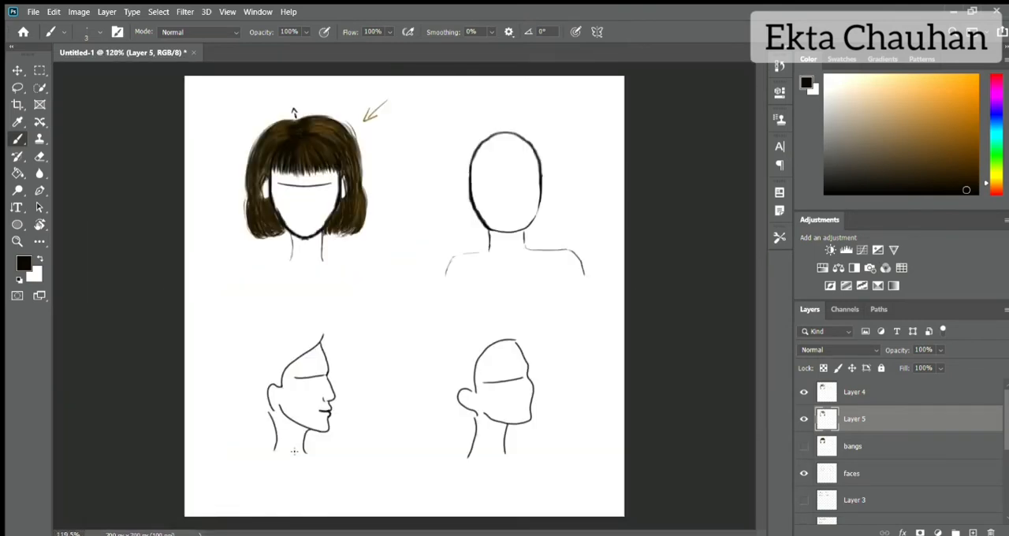
Step: On Layer 4, clean up the stray lines at the upper right of the hair and retrace that edge in near-black
{"action": "key", "text": "e"}
{"action": "key", "text": "alt+bracketright"}
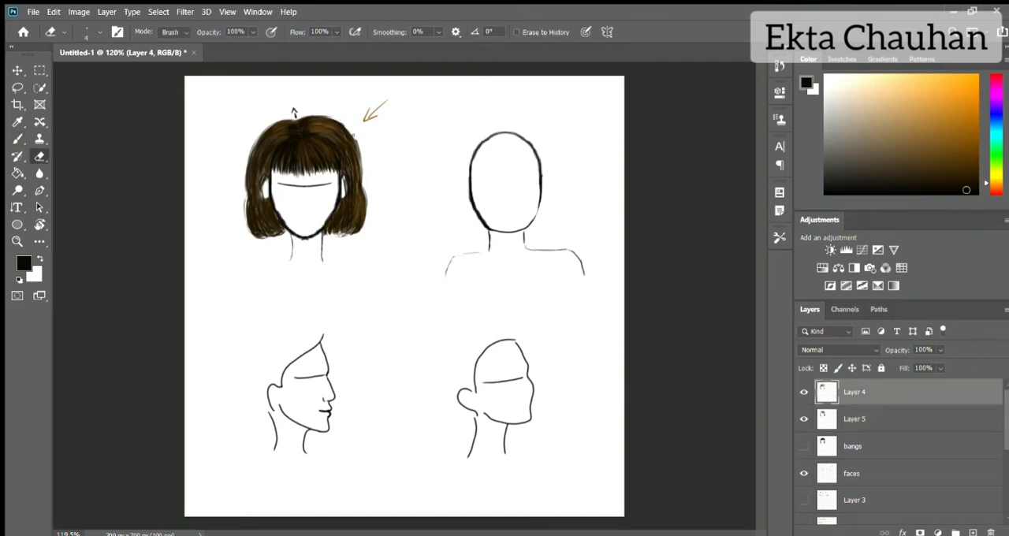
{"action": "key", "text": "b"}
{"action": "scroll", "coordinate": [389, 116], "scroll_direction": "up", "scroll_amount": 5}
{"action": "scroll", "coordinate": [389, 116], "scroll_direction": "down", "scroll_amount": 3}
{"action": "mouse_move", "coordinate": [250, 103]}
{"action": "left_mouse_down"}
{"action": "mouse_move", "coordinate": [290, 123]}
{"action": "mouse_move", "coordinate": [317, 173]}
{"action": "left_mouse_up"}
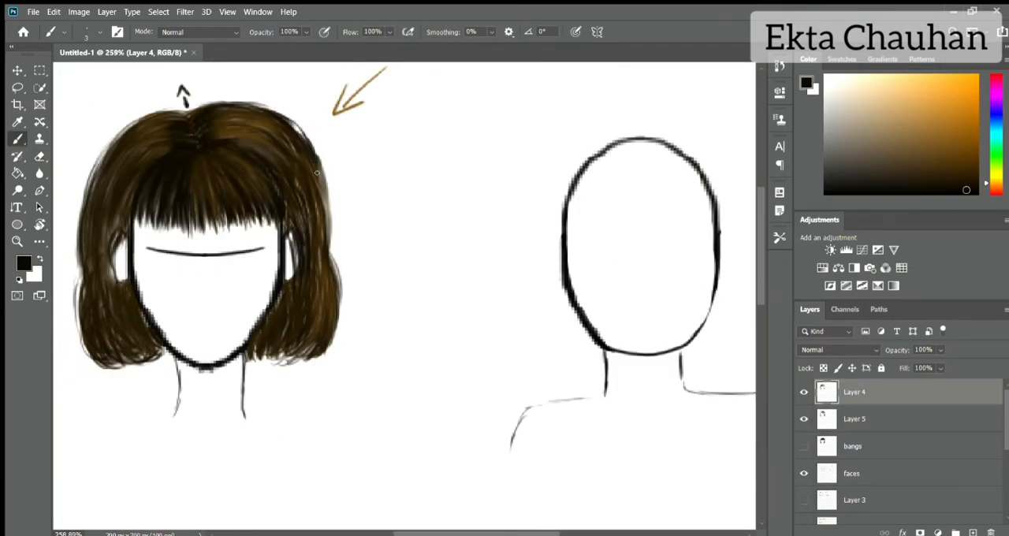
Step: Touch up the upper right contour with the eraser on Layer 4 and add near-black edge strands on Layer 5
{"action": "key", "text": "e"}
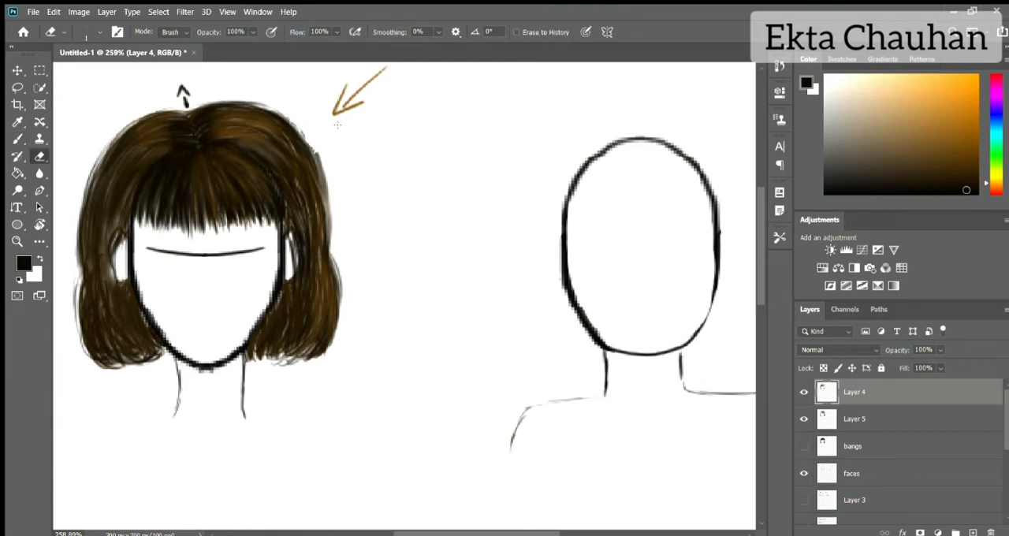
{"action": "key", "text": "alt+bracketleft"}
{"action": "key", "text": "b"}
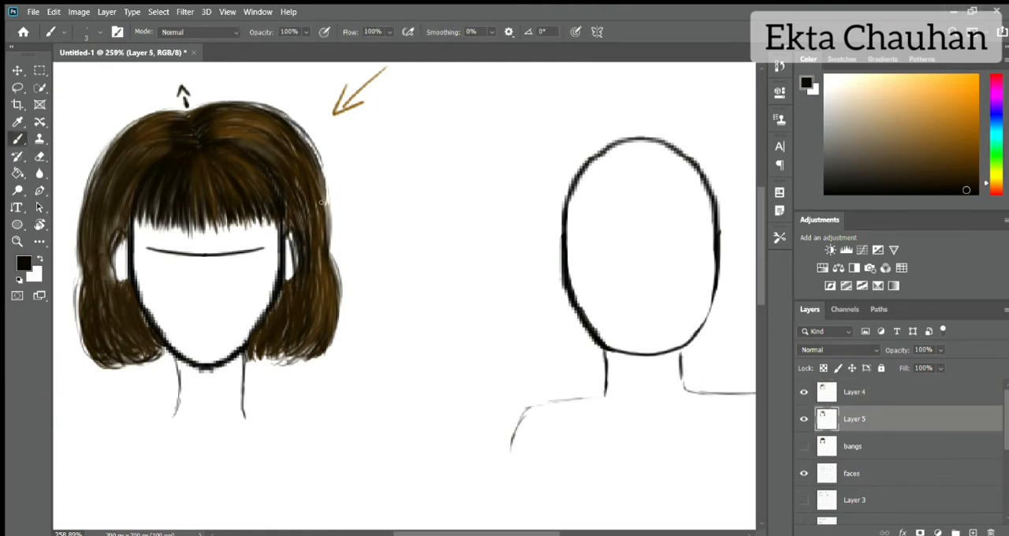
{"action": "mouse_move", "coordinate": [322, 203]}
{"action": "left_mouse_down"}
{"action": "mouse_move", "coordinate": [309, 146]}
{"action": "mouse_move", "coordinate": [292, 127]}
{"action": "left_mouse_up"}
{"action": "scroll", "coordinate": [326, 203], "scroll_direction": "down", "scroll_amount": 5}
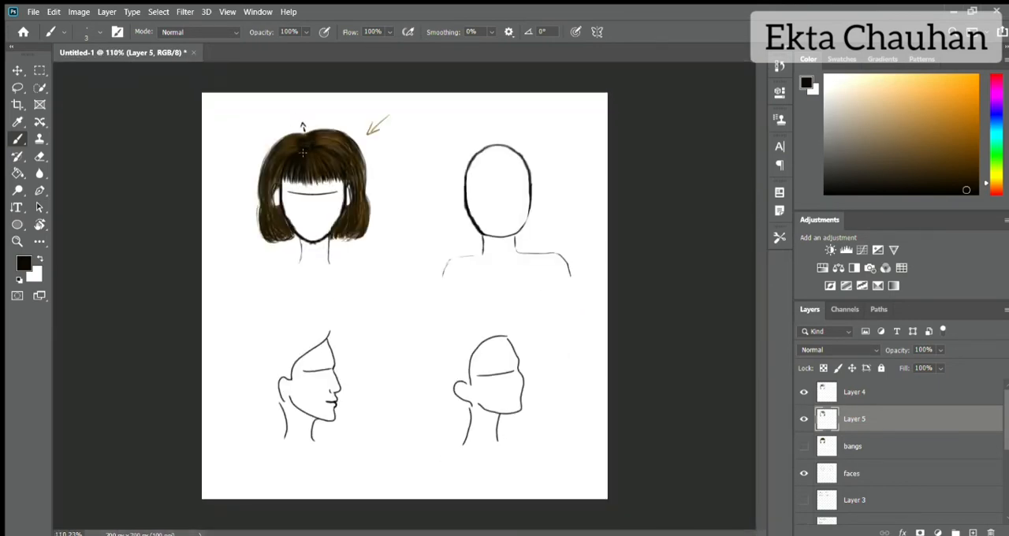
Step: On the bangs layer, with Layers 4 and 5 hidden, sketch a black bob outline around the second head, seen from behind
{"action": "left_click", "coordinate": [833, 386]}
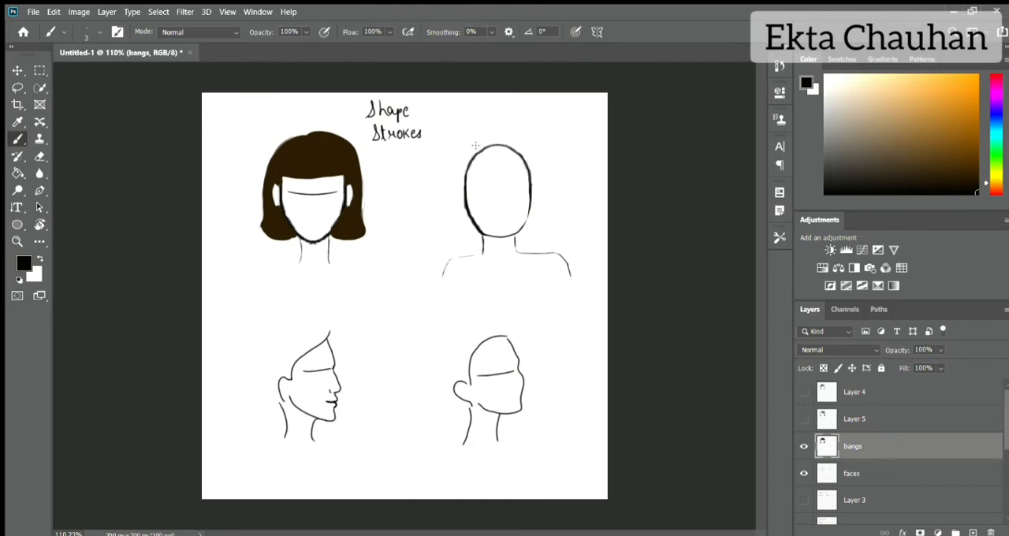
{"action": "left_click_drag", "start_coordinate": [462, 151], "coordinate": [458, 234]}
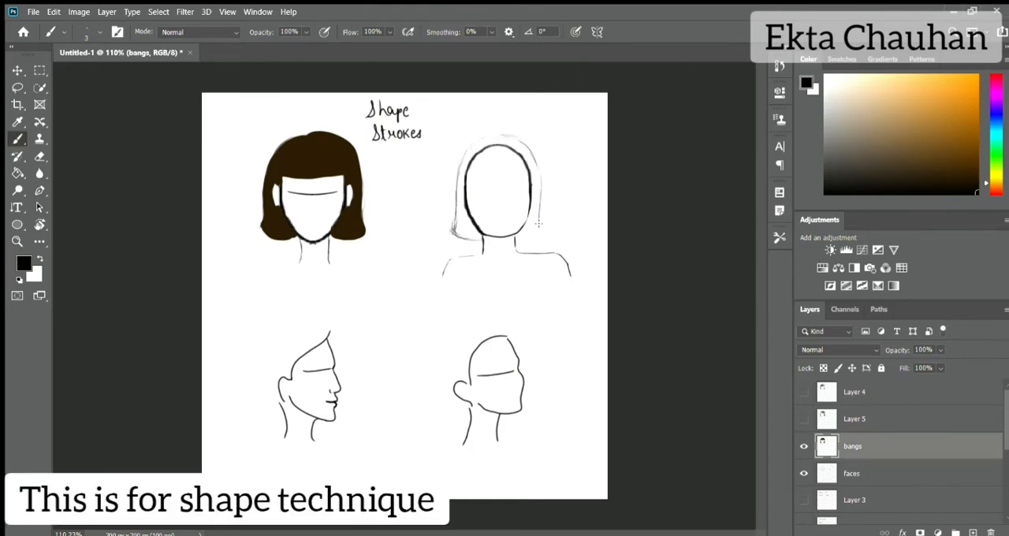
{"action": "left_click_drag", "start_coordinate": [507, 138], "coordinate": [540, 187]}
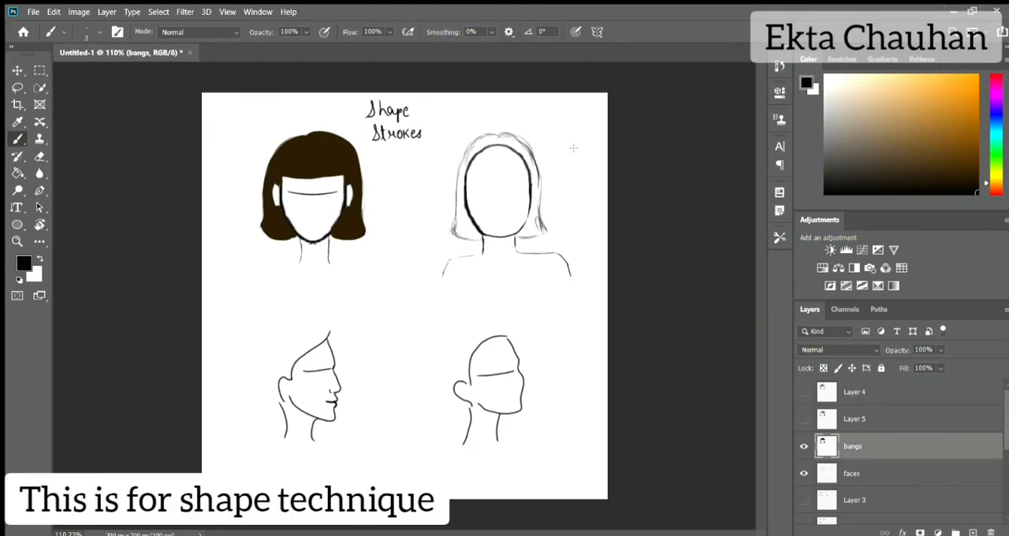
Step: Enlarge the brush to 25 and fill the back-view bob outline with solid black
{"action": "key", "text": "bracketright"}
{"action": "key", "text": "bracketright"}
{"action": "key", "text": "bracketright"}
{"action": "key", "text": "bracketright"}
{"action": "key", "text": "bracketright"}
{"action": "key", "text": "bracketright"}
{"action": "key", "text": "bracketright"}
{"action": "key", "text": "bracketright"}
{"action": "key", "text": "bracketright"}
{"action": "key", "text": "bracketright"}
{"action": "left_click_drag", "start_coordinate": [481, 147], "coordinate": [491, 144]}
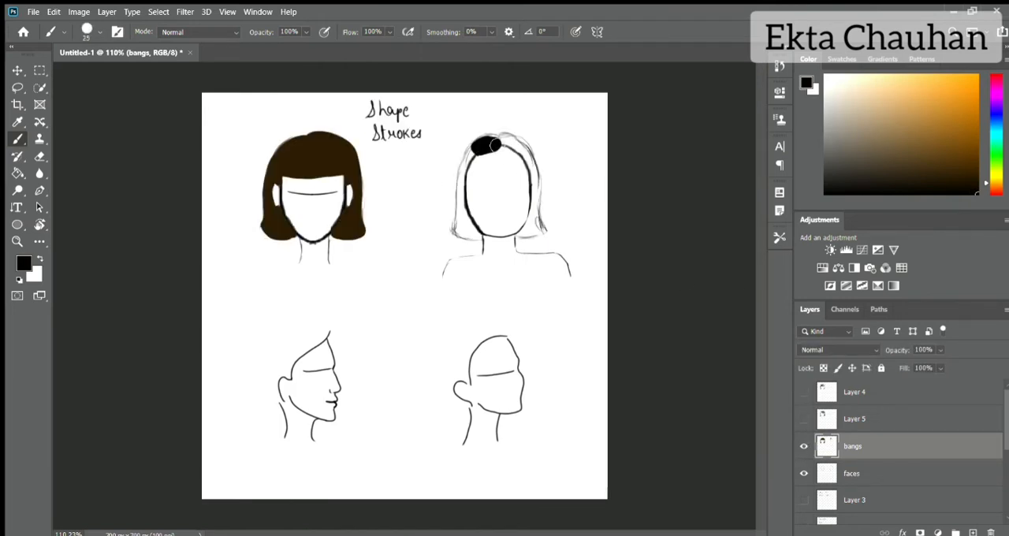
{"action": "mouse_move", "coordinate": [491, 146]}
{"action": "left_mouse_down"}
{"action": "mouse_move", "coordinate": [462, 224]}
{"action": "mouse_move", "coordinate": [477, 235]}
{"action": "mouse_move", "coordinate": [480, 202]}
{"action": "mouse_move", "coordinate": [492, 230]}
{"action": "mouse_move", "coordinate": [506, 144]}
{"action": "mouse_move", "coordinate": [529, 199]}
{"action": "mouse_move", "coordinate": [553, 195]}
{"action": "left_mouse_up"}
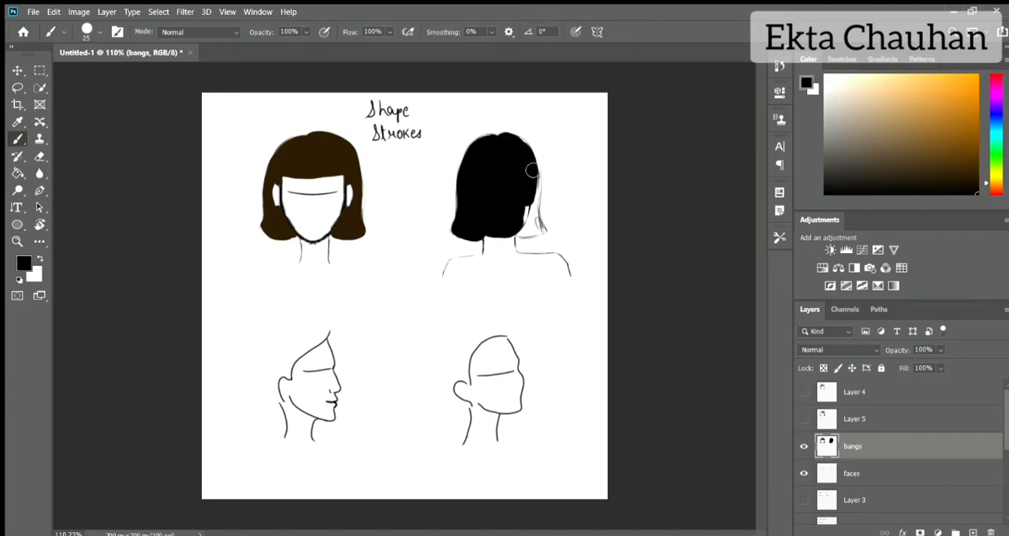
{"action": "mouse_move", "coordinate": [520, 147]}
{"action": "left_mouse_down"}
{"action": "mouse_move", "coordinate": [531, 171]}
{"action": "mouse_move", "coordinate": [530, 229]}
{"action": "left_mouse_up"}
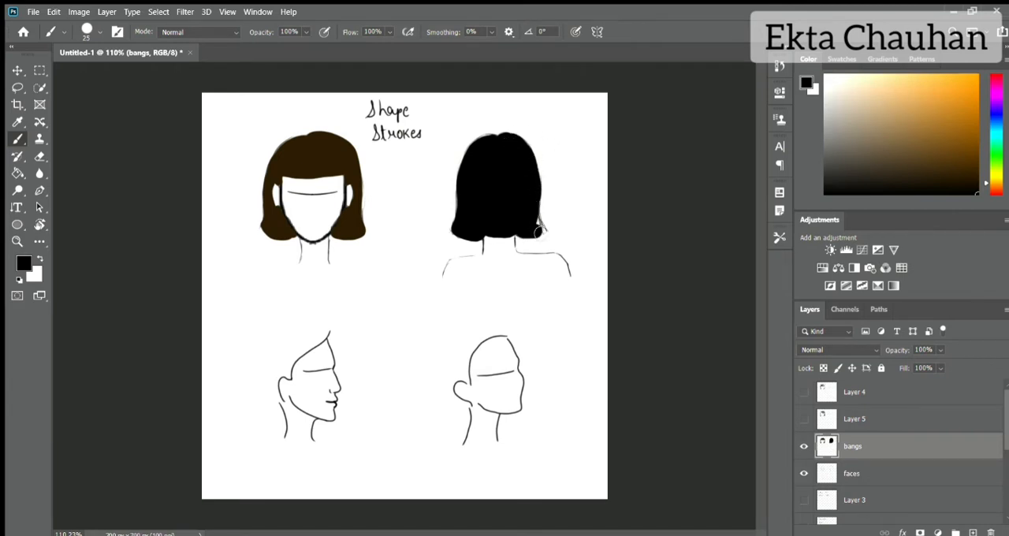
Step: On the visible Layer 5, use dark grey and brush size 4 to draw an arrow pointing at the black bob's upper left
{"action": "left_click", "coordinate": [804, 418]}
{"action": "left_click", "coordinate": [855, 418]}
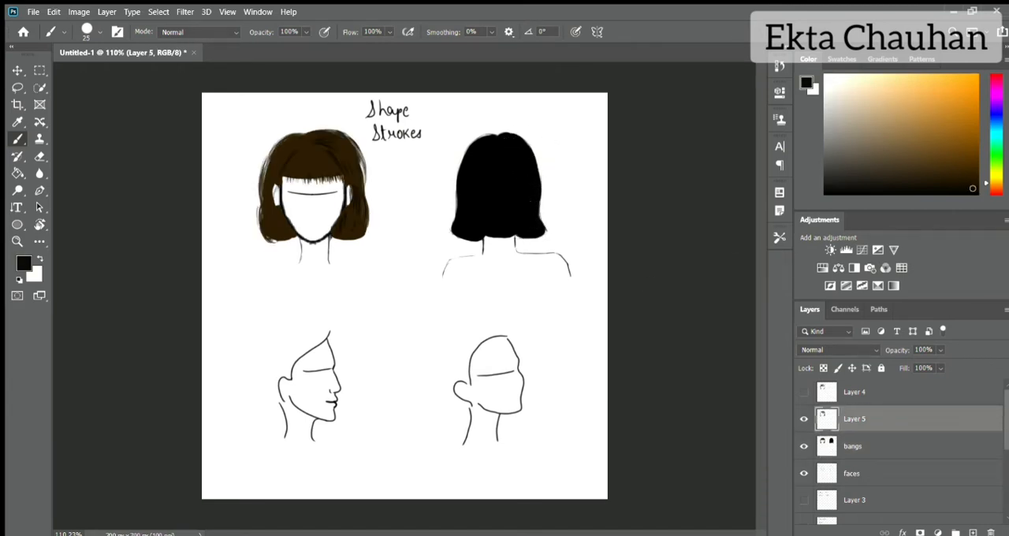
{"action": "left_click_drag", "start_coordinate": [973, 188], "coordinate": [824, 177]}
{"action": "key", "text": "bracketleft"}
{"action": "key", "text": "bracketleft"}
{"action": "key", "text": "bracketleft"}
{"action": "key", "text": "bracketleft"}
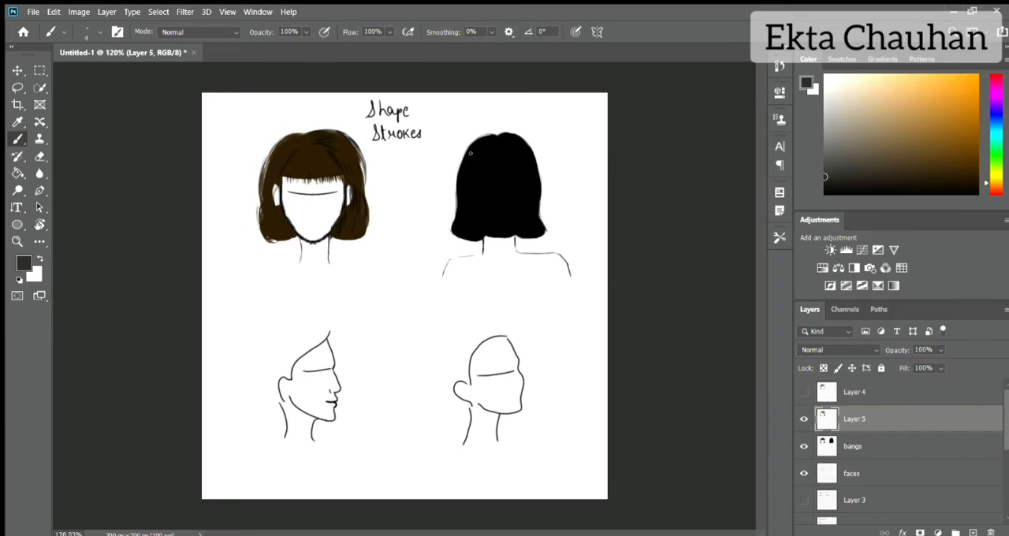
{"action": "scroll", "coordinate": [471, 153], "scroll_direction": "up", "scroll_amount": 8}
{"action": "scroll", "coordinate": [470, 152], "scroll_direction": "right", "scroll_amount": 4}
{"action": "scroll", "coordinate": [471, 153], "scroll_direction": "up", "scroll_amount": 1}
{"action": "left_click_drag", "start_coordinate": [219, 127], "coordinate": [247, 155]}
{"action": "left_click_drag", "start_coordinate": [224, 152], "coordinate": [258, 165]}
{"action": "left_click_drag", "start_coordinate": [255, 143], "coordinate": [258, 166]}
Step: Draw dark grey hair strands on Layer 5 along the back-view bob's left side and fanning out from the crown parting
{"action": "left_click_drag", "start_coordinate": [317, 179], "coordinate": [251, 261]}
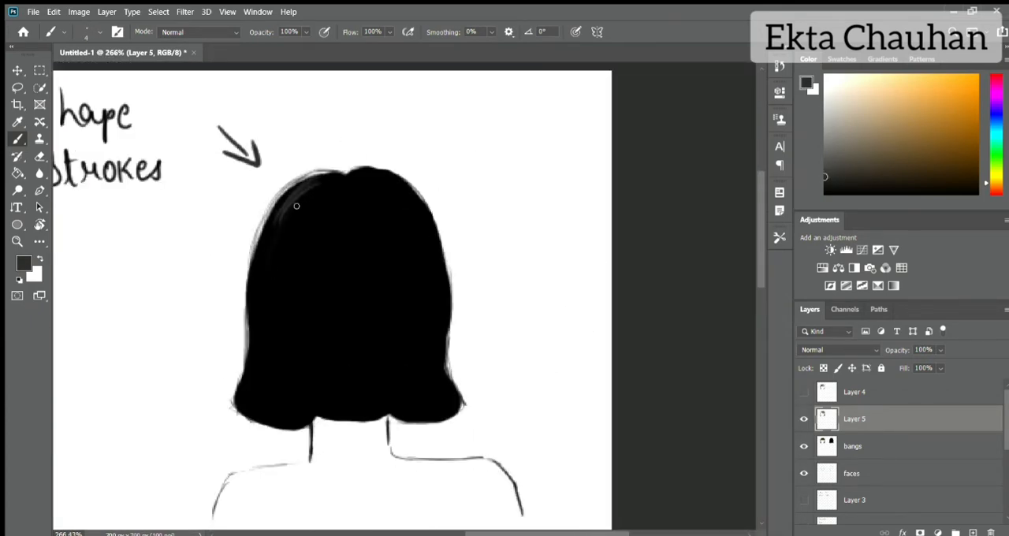
{"action": "left_click_drag", "start_coordinate": [296, 205], "coordinate": [300, 245]}
{"action": "left_click_drag", "start_coordinate": [323, 189], "coordinate": [250, 268]}
{"action": "mouse_move", "coordinate": [257, 233]}
{"action": "left_mouse_down"}
{"action": "mouse_move", "coordinate": [236, 410]}
{"action": "mouse_move", "coordinate": [270, 272]}
{"action": "mouse_move", "coordinate": [277, 364]}
{"action": "left_mouse_up"}
{"action": "left_click_drag", "start_coordinate": [269, 380], "coordinate": [288, 430]}
{"action": "mouse_move", "coordinate": [346, 175]}
{"action": "left_mouse_down"}
{"action": "mouse_move", "coordinate": [324, 247]}
{"action": "mouse_move", "coordinate": [355, 254]}
{"action": "left_mouse_up"}
{"action": "left_click_drag", "start_coordinate": [348, 192], "coordinate": [361, 260]}
{"action": "left_click_drag", "start_coordinate": [350, 169], "coordinate": [414, 194]}
{"action": "mouse_move", "coordinate": [364, 175]}
{"action": "left_mouse_down"}
{"action": "mouse_move", "coordinate": [417, 208]}
{"action": "mouse_move", "coordinate": [386, 244]}
{"action": "left_mouse_up"}
Step: Add loose dark grey edge strands along the back-view bob's right side and around its lower corners
{"action": "left_click_drag", "start_coordinate": [419, 193], "coordinate": [445, 261]}
{"action": "left_click", "coordinate": [438, 255], "text": "alt"}
{"action": "key", "text": "ctrl+z"}
{"action": "mouse_move", "coordinate": [424, 202]}
{"action": "left_mouse_down"}
{"action": "mouse_move", "coordinate": [457, 263]}
{"action": "mouse_move", "coordinate": [449, 329]}
{"action": "mouse_move", "coordinate": [465, 404]}
{"action": "left_mouse_up"}
{"action": "left_click_drag", "start_coordinate": [389, 417], "coordinate": [440, 424]}
{"action": "left_click_drag", "start_coordinate": [426, 427], "coordinate": [463, 404]}
{"action": "left_click_drag", "start_coordinate": [232, 403], "coordinate": [249, 424]}
{"action": "left_click_drag", "start_coordinate": [243, 413], "coordinate": [307, 429]}
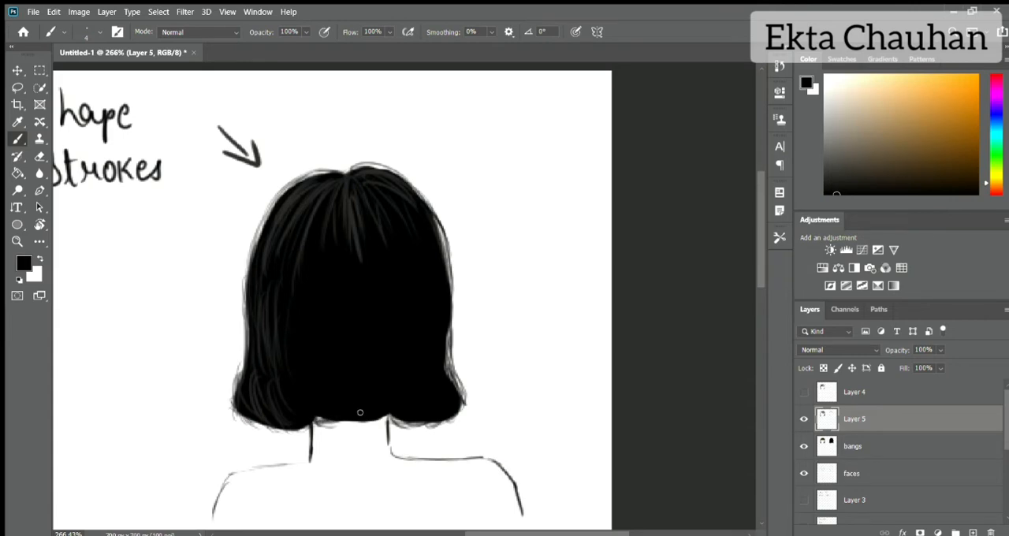
Step: Lower the bangs layer's opacity to 86% and draw black strands on Layer 5 down the middle of the back-view head
{"action": "mouse_move", "coordinate": [360, 412]}
{"action": "left_mouse_down"}
{"action": "mouse_move", "coordinate": [314, 426]}
{"action": "mouse_move", "coordinate": [389, 420]}
{"action": "left_mouse_up"}
{"action": "left_click", "coordinate": [870, 446]}
{"action": "left_click_drag", "start_coordinate": [941, 350], "coordinate": [929, 363]}
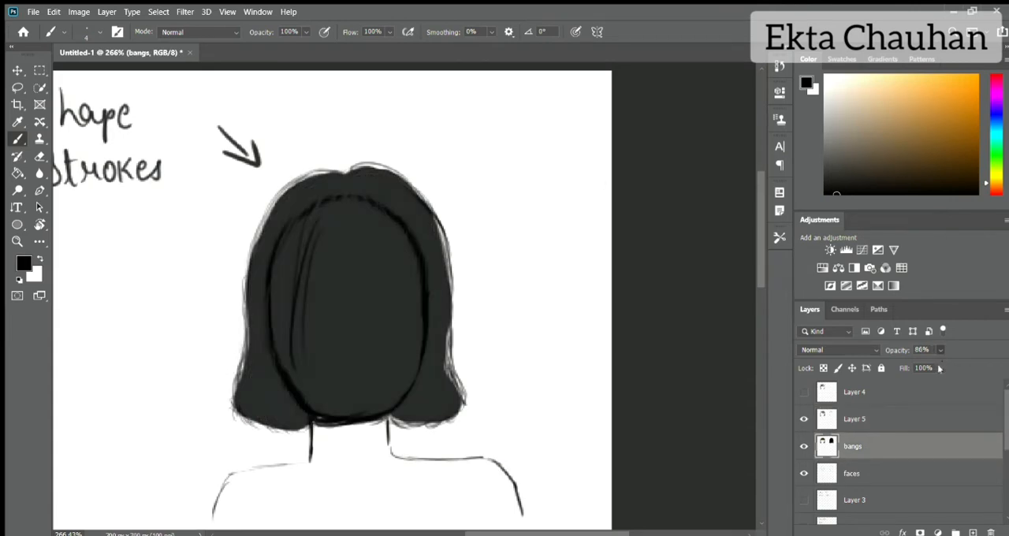
{"action": "left_click", "coordinate": [870, 420]}
{"action": "left_click_drag", "start_coordinate": [325, 241], "coordinate": [319, 359]}
{"action": "mouse_move", "coordinate": [319, 271]}
{"action": "left_mouse_down"}
{"action": "mouse_move", "coordinate": [310, 377]}
{"action": "mouse_move", "coordinate": [328, 414]}
{"action": "left_mouse_up"}
{"action": "left_click_drag", "start_coordinate": [340, 368], "coordinate": [334, 417]}
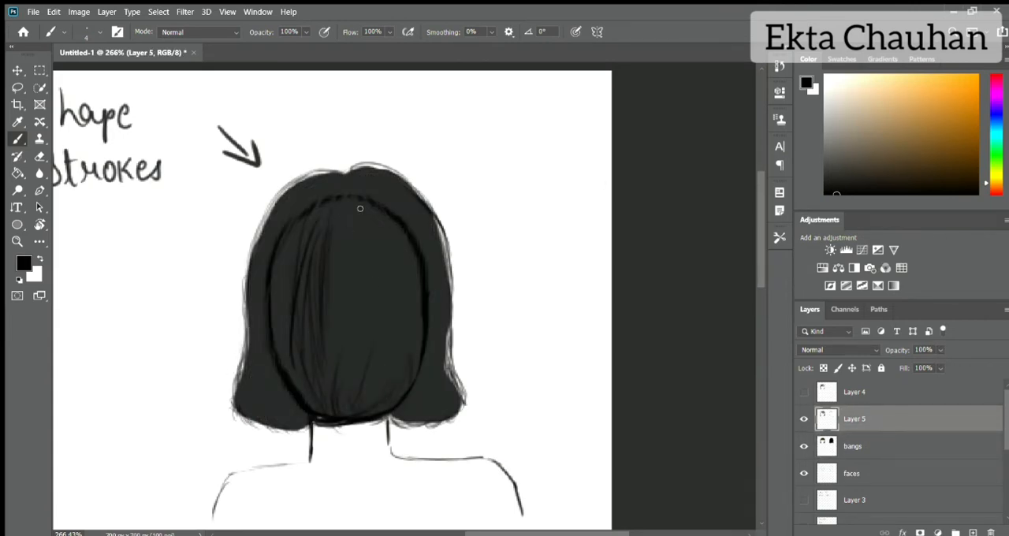
{"action": "mouse_move", "coordinate": [364, 208]}
{"action": "left_mouse_down"}
{"action": "mouse_move", "coordinate": [410, 309]}
{"action": "mouse_move", "coordinate": [398, 272]}
{"action": "mouse_move", "coordinate": [349, 304]}
{"action": "left_mouse_up"}
{"action": "left_click_drag", "start_coordinate": [403, 290], "coordinate": [411, 358]}
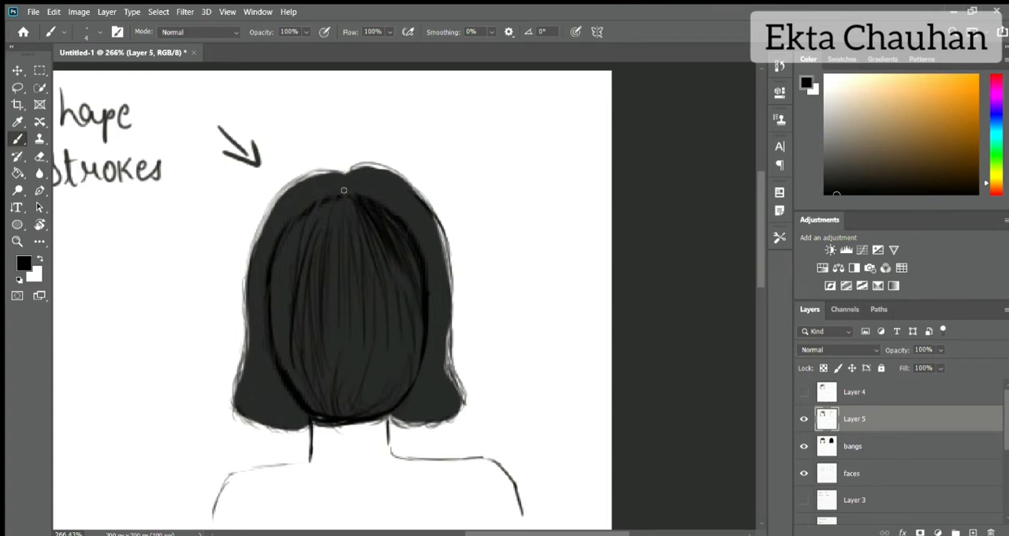
Step: Add black strands across the back-view crown, down both outer sides and in the lower corners of the bob
{"action": "left_click_drag", "start_coordinate": [334, 189], "coordinate": [287, 215]}
{"action": "left_click_drag", "start_coordinate": [346, 192], "coordinate": [386, 178]}
{"action": "left_click_drag", "start_coordinate": [430, 230], "coordinate": [448, 312]}
{"action": "mouse_move", "coordinate": [435, 292]}
{"action": "left_mouse_down"}
{"action": "mouse_move", "coordinate": [417, 372]}
{"action": "mouse_move", "coordinate": [443, 410]}
{"action": "left_mouse_up"}
{"action": "left_click_drag", "start_coordinate": [440, 367], "coordinate": [452, 402]}
{"action": "left_click_drag", "start_coordinate": [252, 367], "coordinate": [270, 421]}
{"action": "left_click_drag", "start_coordinate": [268, 381], "coordinate": [290, 416]}
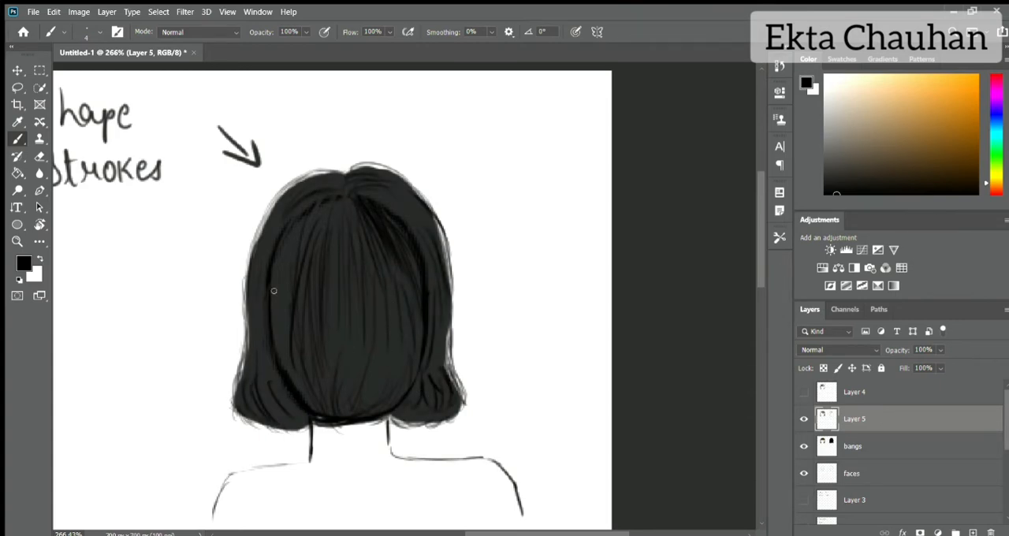
{"action": "left_click_drag", "start_coordinate": [310, 227], "coordinate": [275, 323]}
{"action": "left_click_drag", "start_coordinate": [264, 229], "coordinate": [247, 289]}
Step: Restore the bangs layer's opacity to 100% and add lighter dark grey strands on Layer 5 over the back-view crown and left side
{"action": "left_click", "coordinate": [869, 446]}
{"action": "left_click_drag", "start_coordinate": [940, 350], "coordinate": [986, 363]}
{"action": "left_click", "coordinate": [870, 420]}
{"action": "left_click", "coordinate": [826, 171]}
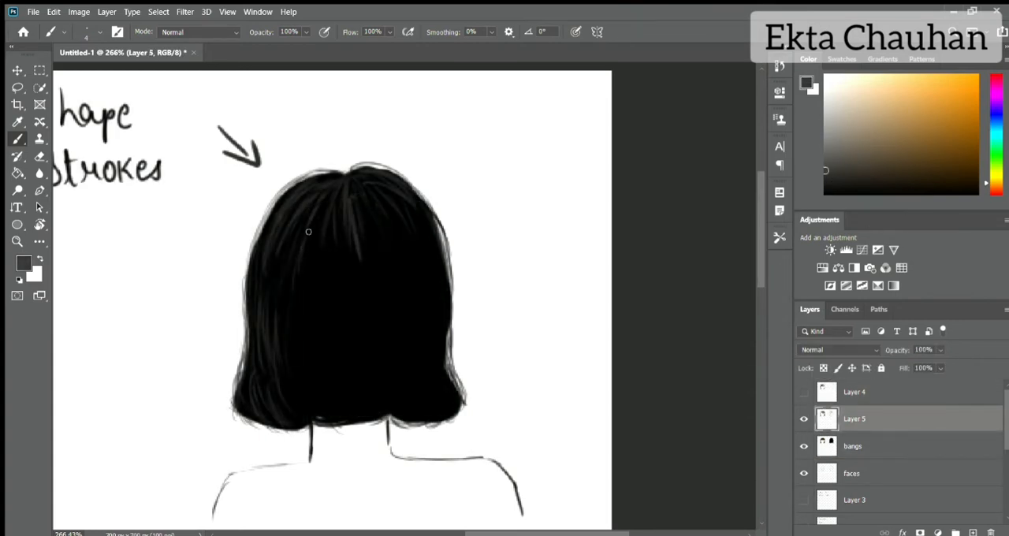
{"action": "left_click_drag", "start_coordinate": [308, 228], "coordinate": [279, 317]}
{"action": "left_click_drag", "start_coordinate": [304, 213], "coordinate": [273, 292]}
{"action": "mouse_move", "coordinate": [321, 210]}
{"action": "left_mouse_down"}
{"action": "mouse_move", "coordinate": [304, 284]}
{"action": "mouse_move", "coordinate": [335, 291]}
{"action": "left_mouse_up"}
{"action": "mouse_move", "coordinate": [360, 205]}
{"action": "left_mouse_down"}
{"action": "mouse_move", "coordinate": [393, 264]}
{"action": "mouse_move", "coordinate": [422, 278]}
{"action": "left_mouse_up"}
{"action": "left_click_drag", "start_coordinate": [305, 266], "coordinate": [295, 402]}
Step: Soften the grey crown strands of the back-view bob with the Blur tool at 49% strength
{"action": "left_click", "coordinate": [39, 173]}
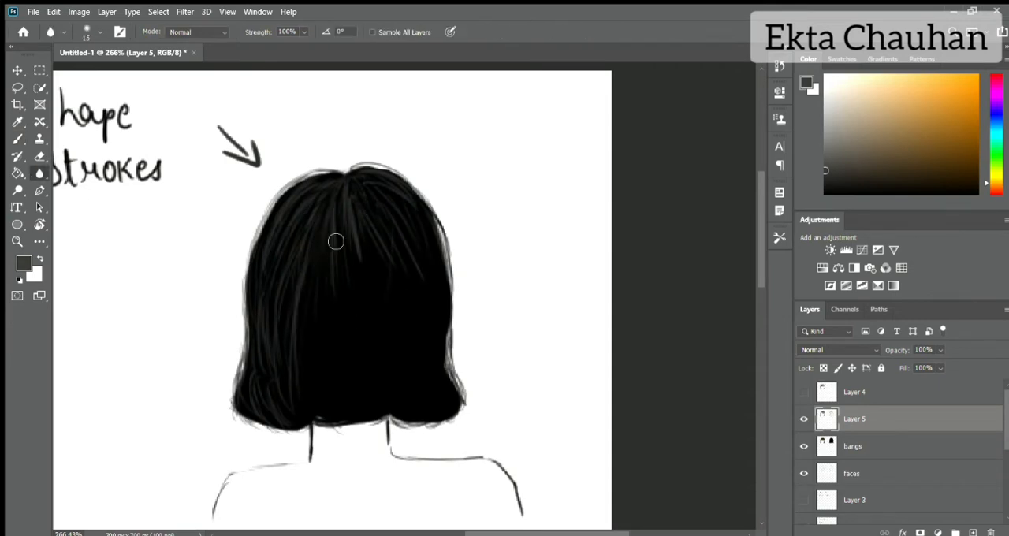
{"action": "key", "text": "4"}
{"action": "key", "text": "9"}
Step: Paint medium grey highlight strands on the upper left crown and left side of the back-view bob
{"action": "left_click", "coordinate": [825, 145]}
{"action": "key", "text": "b"}
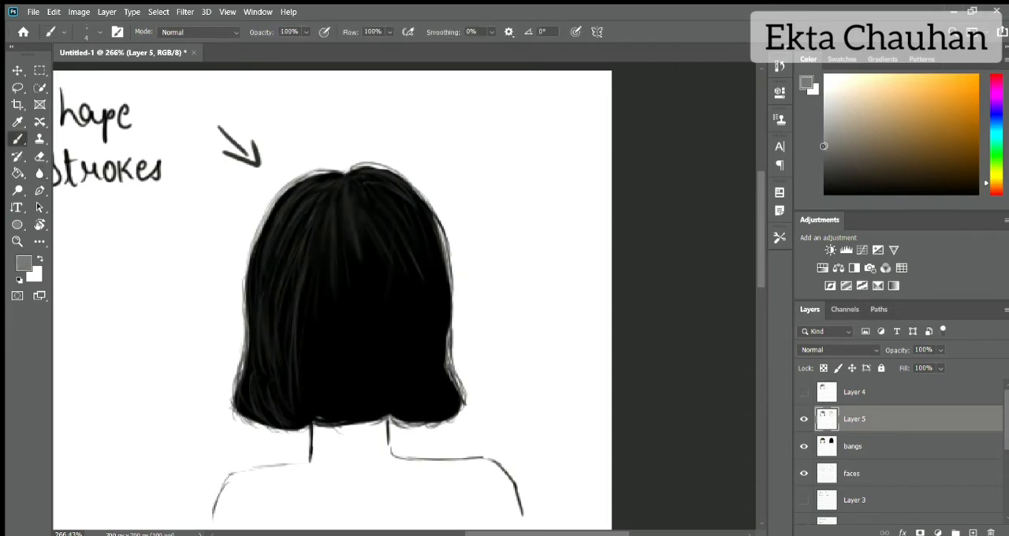
{"action": "mouse_move", "coordinate": [323, 175]}
{"action": "left_mouse_down"}
{"action": "mouse_move", "coordinate": [279, 213]}
{"action": "mouse_move", "coordinate": [258, 255]}
{"action": "left_mouse_up"}
{"action": "left_click_drag", "start_coordinate": [331, 216], "coordinate": [317, 257]}
{"action": "left_click_drag", "start_coordinate": [261, 248], "coordinate": [255, 327]}
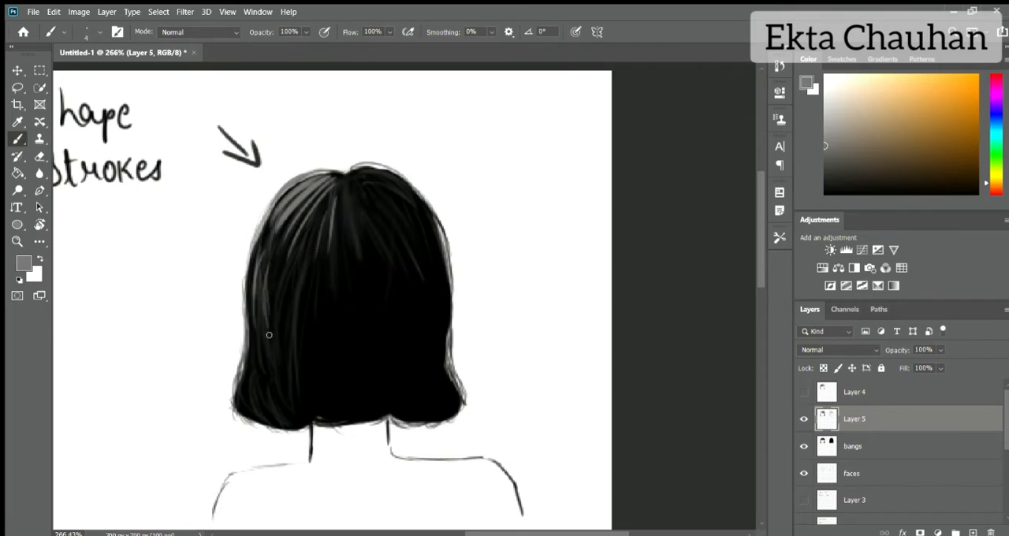
{"action": "left_click_drag", "start_coordinate": [274, 268], "coordinate": [264, 340]}
Step: Show Layer 4 and toggle the visibility of Layer 4 and the bangs layer to compare shape and strokes, leaving both visible
{"action": "scroll", "coordinate": [316, 393], "scroll_direction": "down", "scroll_amount": 9}
{"action": "scroll", "coordinate": [317, 392], "scroll_direction": "up", "scroll_amount": 2}
{"action": "left_click", "coordinate": [804, 392]}
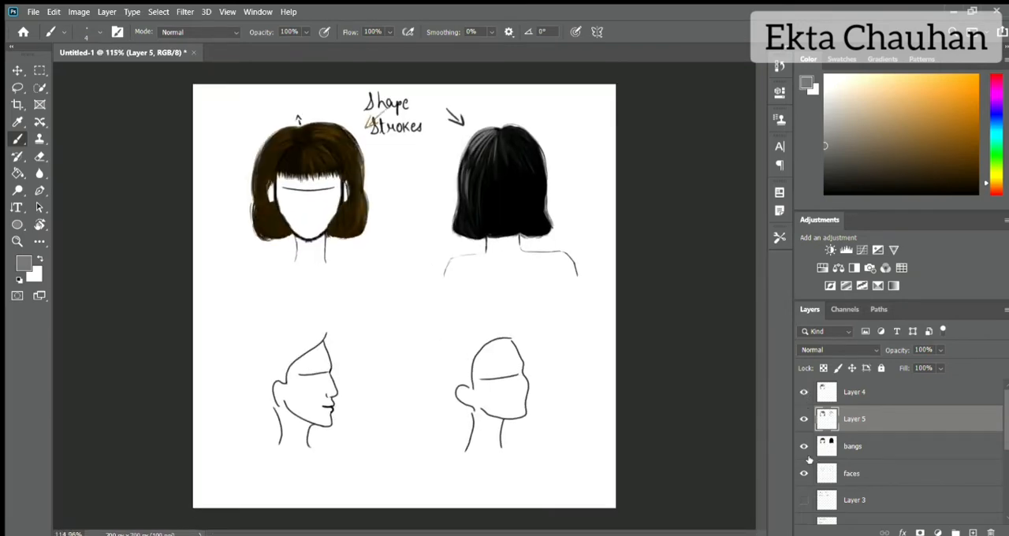
{"action": "left_click", "coordinate": [804, 447]}
{"action": "left_click", "coordinate": [804, 446]}
{"action": "left_click", "coordinate": [804, 392]}
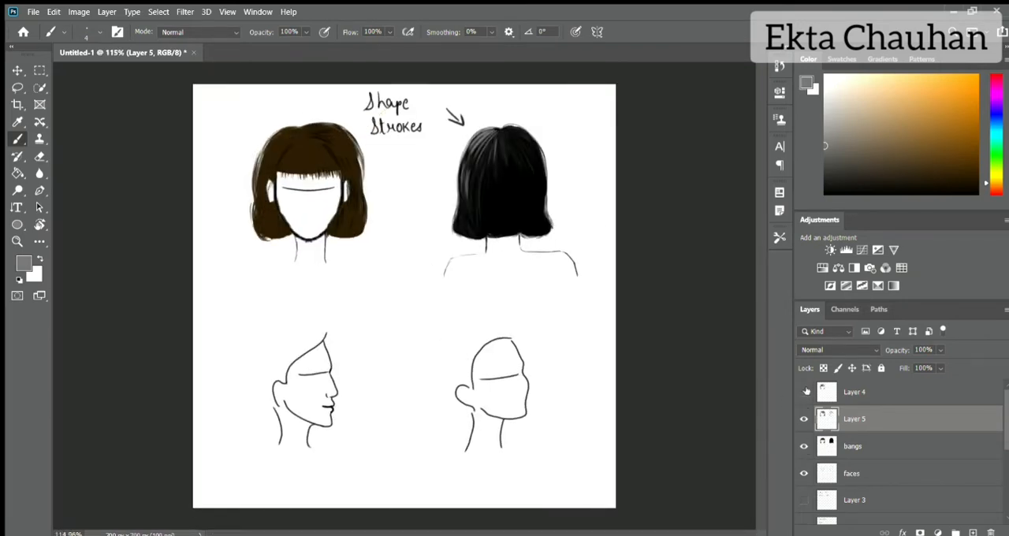
{"action": "left_click", "coordinate": [804, 392]}
{"action": "left_click", "coordinate": [804, 446]}
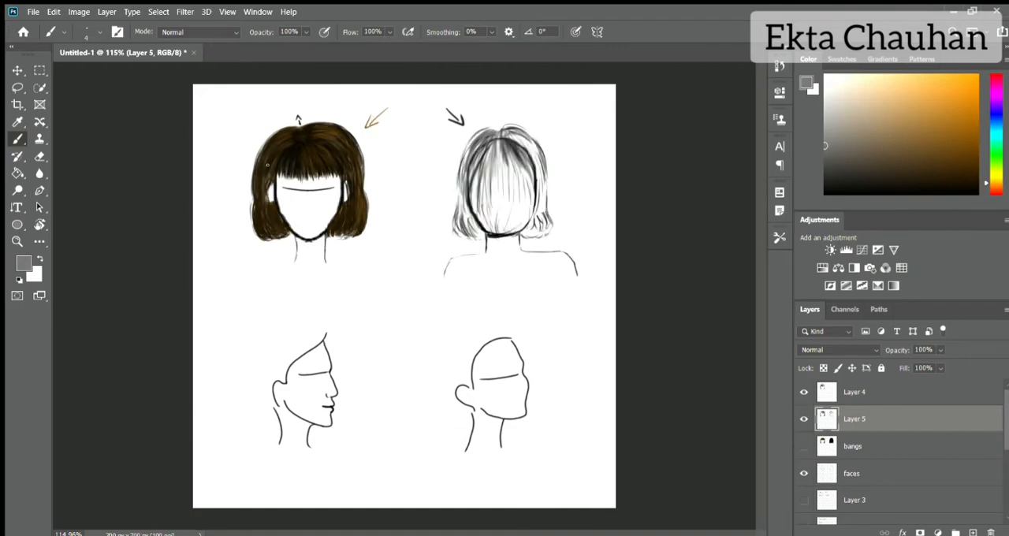
{"action": "left_click", "coordinate": [804, 446]}
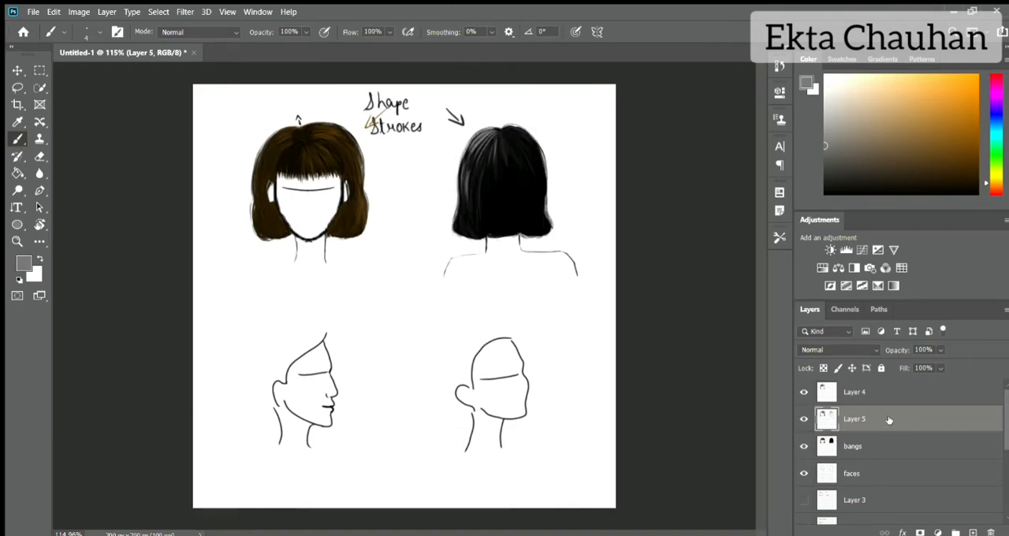
Step: Make the bangs layer active and set the brush colour to a very dark navy blue
{"action": "scroll", "coordinate": [328, 384], "scroll_direction": "up", "scroll_amount": 8}
{"action": "scroll", "coordinate": [327, 385], "scroll_direction": "down", "scroll_amount": 3}
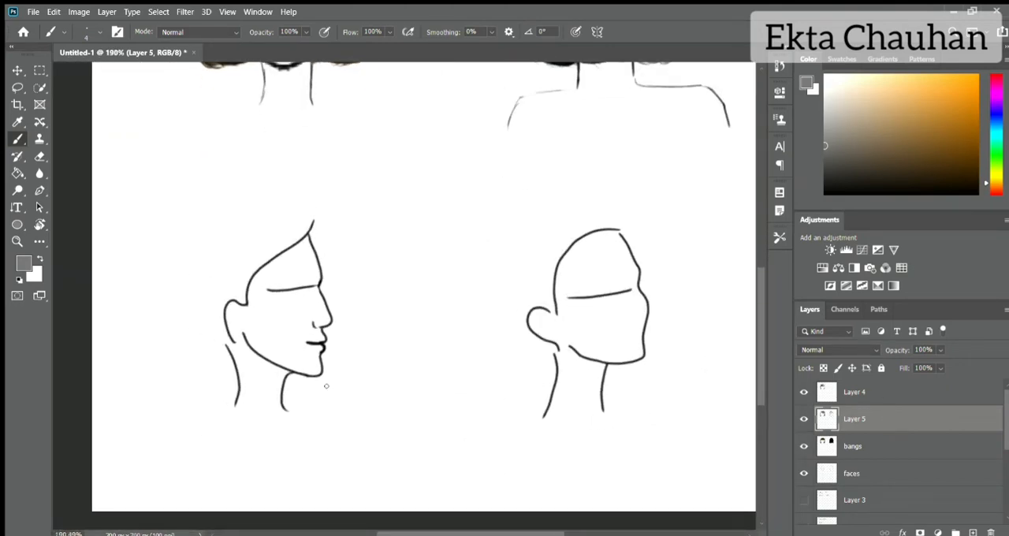
{"action": "left_click", "coordinate": [824, 447]}
{"action": "left_click", "coordinate": [966, 176]}
{"action": "left_click", "coordinate": [804, 419]}
{"action": "left_click", "coordinate": [804, 392]}
{"action": "mouse_move", "coordinate": [761, 363]}
{"action": "left_mouse_down"}
{"action": "mouse_move", "coordinate": [761, 323]}
{"action": "mouse_move", "coordinate": [758, 374]}
{"action": "left_mouse_up"}
{"action": "left_click", "coordinate": [804, 392]}
{"action": "left_click", "coordinate": [804, 419]}
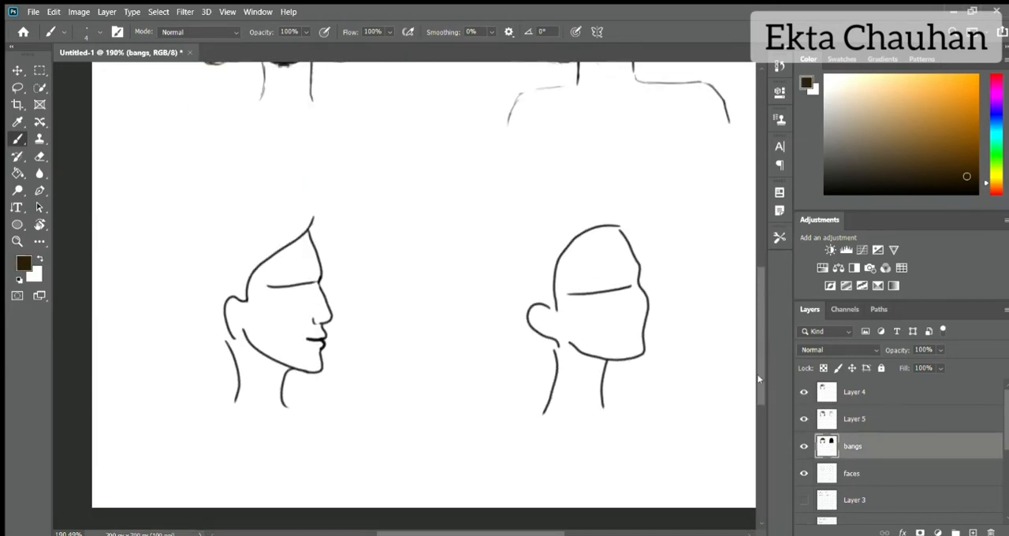
{"action": "left_click_drag", "start_coordinate": [988, 183], "coordinate": [990, 109]}
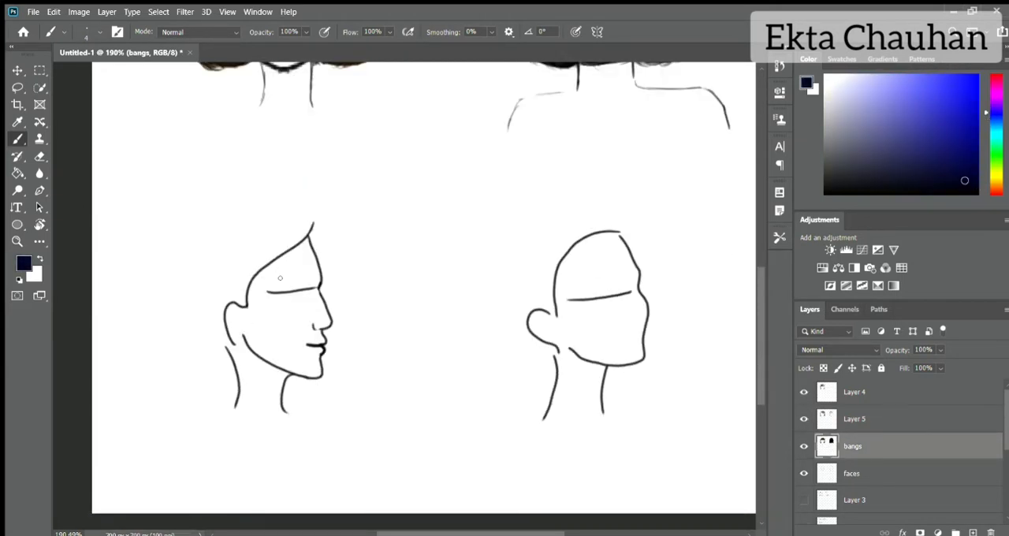
Step: Sketch a light navy bob outline behind the side-profile head and make Layer 5 active
{"action": "mouse_move", "coordinate": [248, 209]}
{"action": "left_mouse_down"}
{"action": "mouse_move", "coordinate": [194, 259]}
{"action": "mouse_move", "coordinate": [178, 376]}
{"action": "mouse_move", "coordinate": [207, 373]}
{"action": "left_mouse_up"}
{"action": "key", "text": "e"}
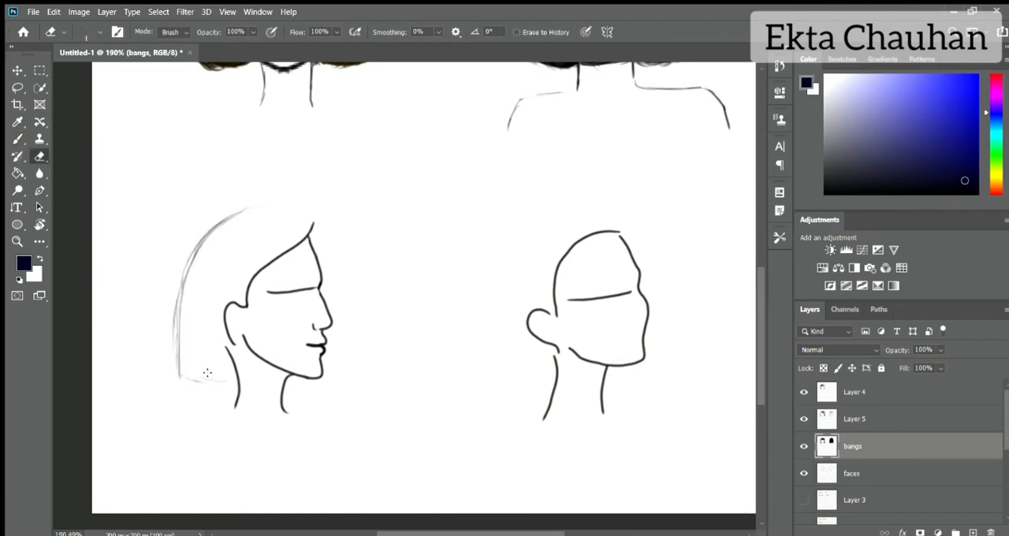
{"action": "key", "text": "b"}
{"action": "mouse_move", "coordinate": [246, 210]}
{"action": "left_mouse_down"}
{"action": "mouse_move", "coordinate": [183, 303]}
{"action": "mouse_move", "coordinate": [178, 364]}
{"action": "left_mouse_up"}
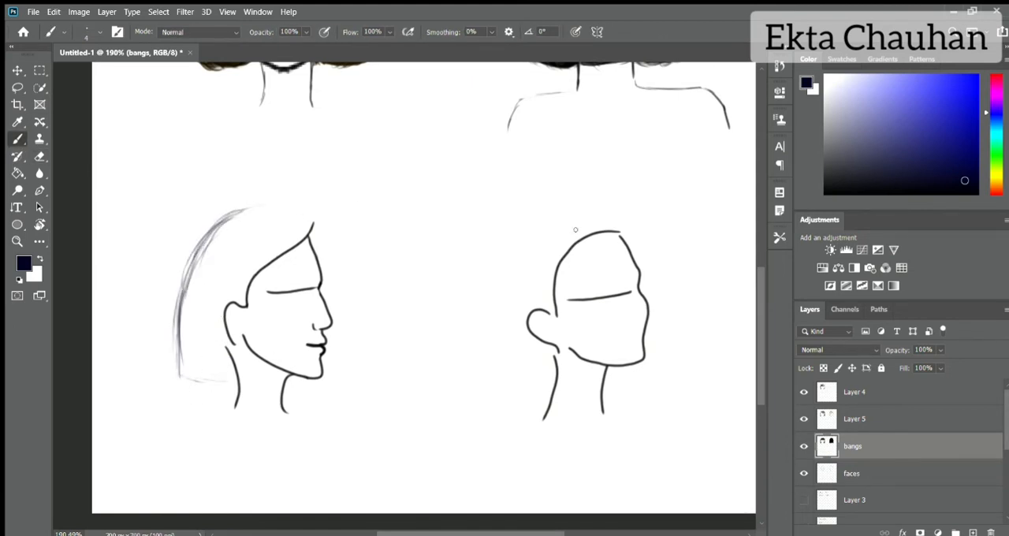
{"action": "left_click", "coordinate": [856, 414]}
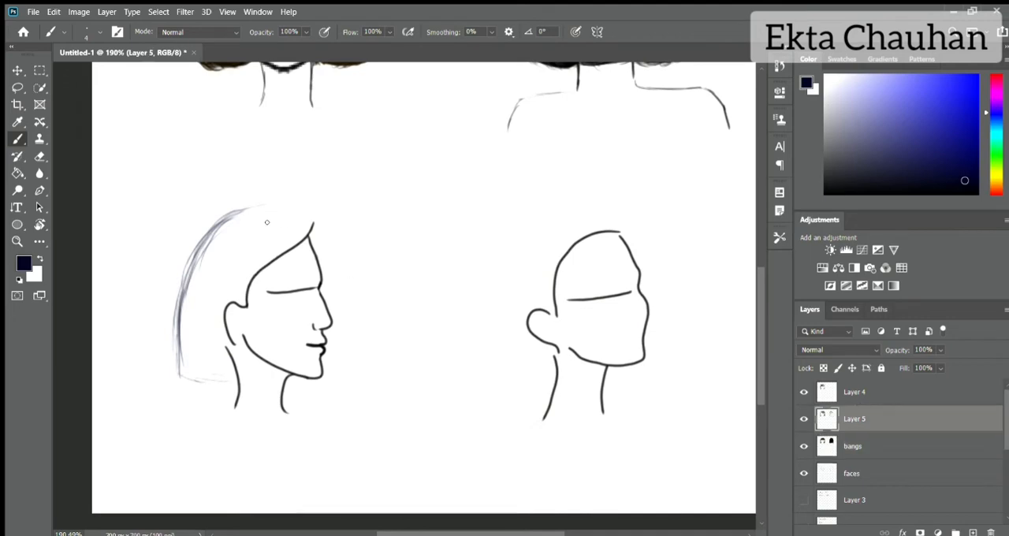
Step: Try short thin navy strands along the side-profile hairline and forehead, and erase the ones over the forehead
{"action": "scroll", "coordinate": [308, 120], "scroll_direction": "up", "scroll_amount": 5}
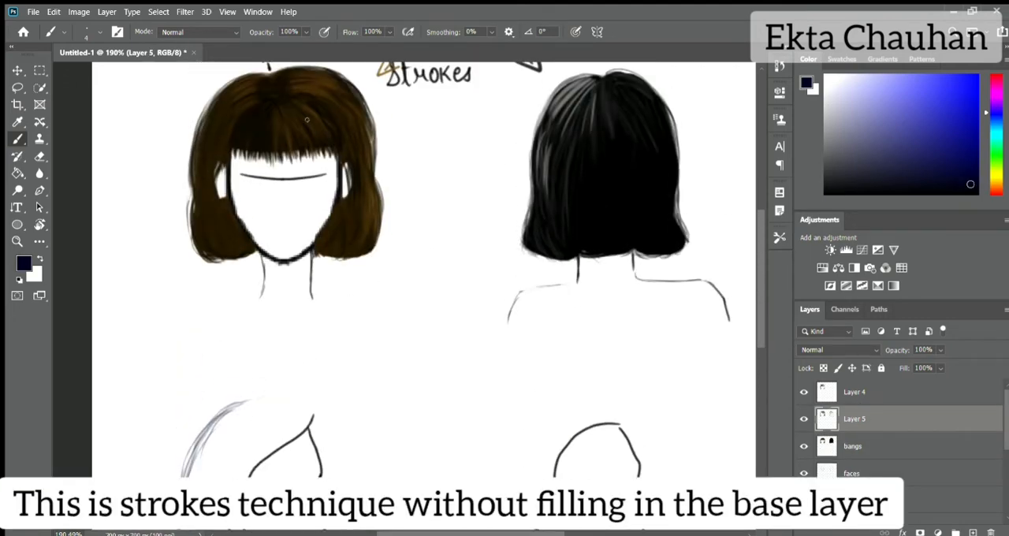
{"action": "left_click_drag", "start_coordinate": [265, 438], "coordinate": [266, 473]}
{"action": "left_click_drag", "start_coordinate": [295, 426], "coordinate": [295, 465]}
{"action": "left_click_drag", "start_coordinate": [313, 410], "coordinate": [325, 448]}
{"action": "left_click_drag", "start_coordinate": [315, 419], "coordinate": [323, 462]}
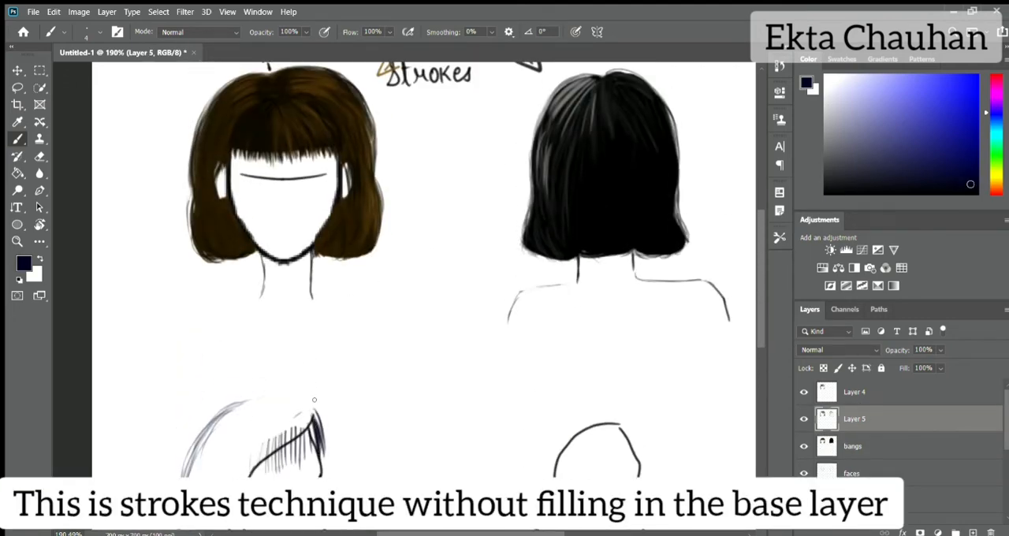
{"action": "scroll", "coordinate": [401, 262], "scroll_direction": "down", "scroll_amount": 3}
{"action": "scroll", "coordinate": [401, 262], "scroll_direction": "up", "scroll_amount": 5}
{"action": "left_click_drag", "start_coordinate": [324, 264], "coordinate": [332, 303]}
{"action": "left_click_drag", "start_coordinate": [319, 280], "coordinate": [326, 331]}
{"action": "key", "text": "e"}
{"action": "mouse_move", "coordinate": [254, 322]}
{"action": "left_mouse_down"}
{"action": "mouse_move", "coordinate": [300, 301]}
{"action": "mouse_move", "coordinate": [325, 272]}
{"action": "mouse_move", "coordinate": [320, 313]}
{"action": "left_mouse_up"}
Step: Draw straight and curved sample strokes beside the side-profile head and erase them
{"action": "key", "text": "b"}
{"action": "left_click_drag", "start_coordinate": [322, 268], "coordinate": [329, 317]}
{"action": "left_click_drag", "start_coordinate": [398, 235], "coordinate": [404, 321]}
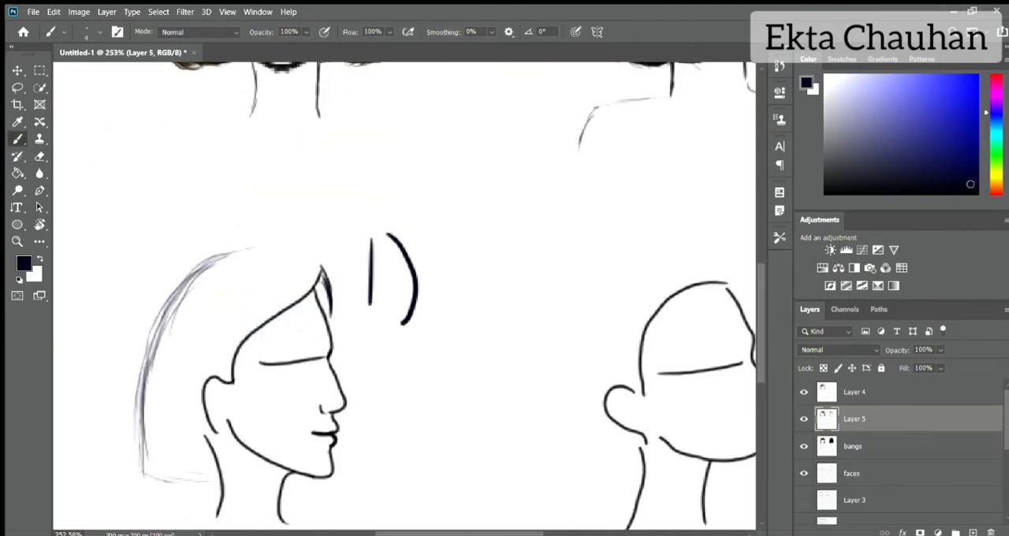
{"action": "left_click_drag", "start_coordinate": [462, 186], "coordinate": [467, 250]}
{"action": "scroll", "coordinate": [274, 132], "scroll_direction": "up", "scroll_amount": 5}
{"action": "left_click_drag", "start_coordinate": [753, 270], "coordinate": [753, 347]}
{"action": "key", "text": "e"}
{"action": "mouse_move", "coordinate": [388, 207]}
{"action": "left_mouse_down"}
{"action": "mouse_move", "coordinate": [415, 268]}
{"action": "mouse_move", "coordinate": [409, 298]}
{"action": "left_mouse_up"}
{"action": "left_click_drag", "start_coordinate": [371, 211], "coordinate": [372, 279]}
{"action": "left_click_drag", "start_coordinate": [464, 162], "coordinate": [468, 227]}
Step: Draw dense navy bangs on Layer 5 from the side-profile hairline down over the forehead
{"action": "key", "text": "b"}
{"action": "left_click_drag", "start_coordinate": [322, 247], "coordinate": [327, 281]}
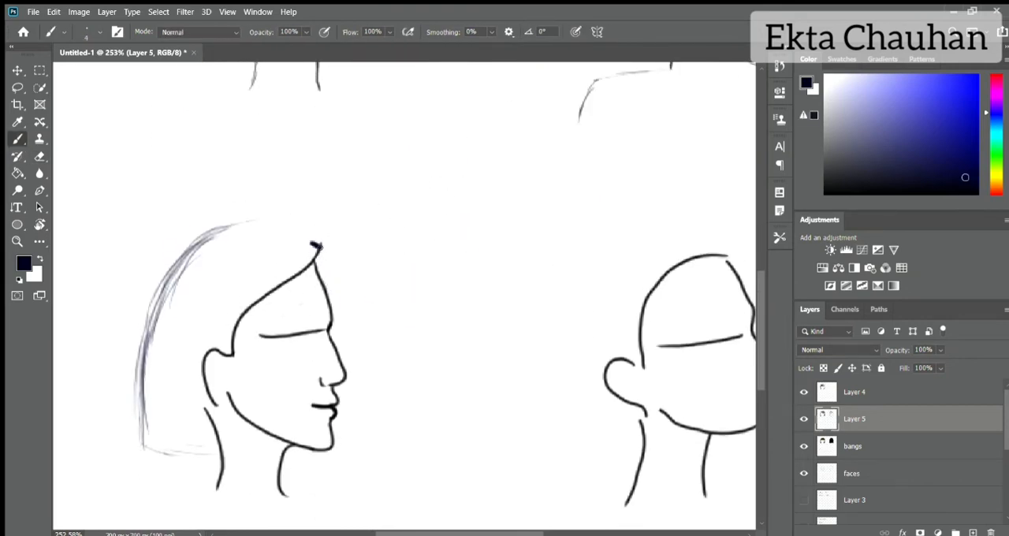
{"action": "mouse_move", "coordinate": [319, 246]}
{"action": "left_mouse_down"}
{"action": "mouse_move", "coordinate": [324, 298]}
{"action": "mouse_move", "coordinate": [294, 316]}
{"action": "left_mouse_up"}
{"action": "left_click_drag", "start_coordinate": [293, 259], "coordinate": [260, 319]}
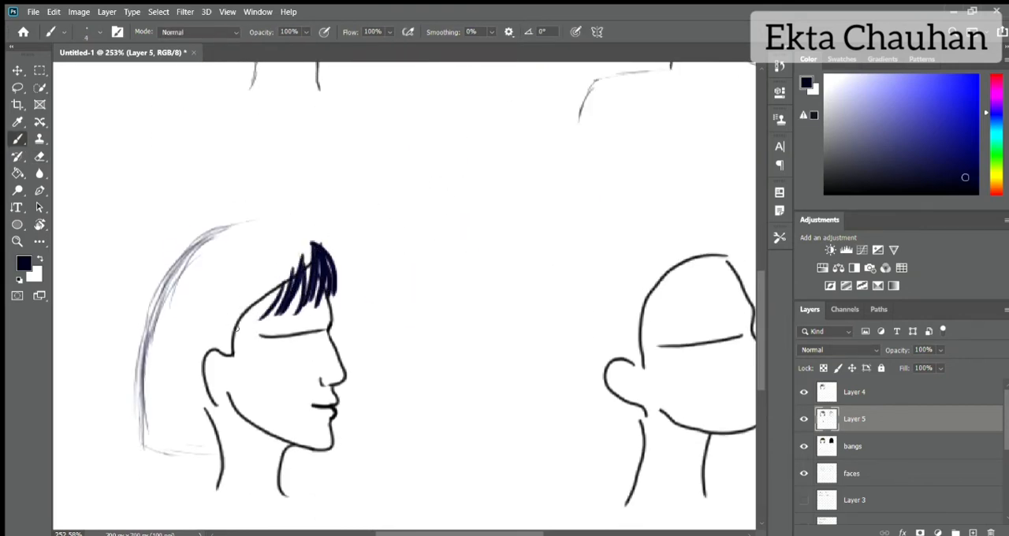
{"action": "mouse_move", "coordinate": [276, 277]}
{"action": "left_mouse_down"}
{"action": "mouse_move", "coordinate": [237, 326]}
{"action": "mouse_move", "coordinate": [257, 319]}
{"action": "left_mouse_up"}
{"action": "mouse_move", "coordinate": [311, 264]}
{"action": "left_mouse_down"}
{"action": "mouse_move", "coordinate": [286, 315]}
{"action": "mouse_move", "coordinate": [241, 322]}
{"action": "left_mouse_up"}
{"action": "left_click_drag", "start_coordinate": [276, 273], "coordinate": [255, 301]}
{"action": "mouse_move", "coordinate": [294, 258]}
{"action": "left_mouse_down"}
{"action": "mouse_move", "coordinate": [275, 300]}
{"action": "mouse_move", "coordinate": [285, 293]}
{"action": "left_mouse_up"}
{"action": "left_click_drag", "start_coordinate": [315, 241], "coordinate": [303, 269]}
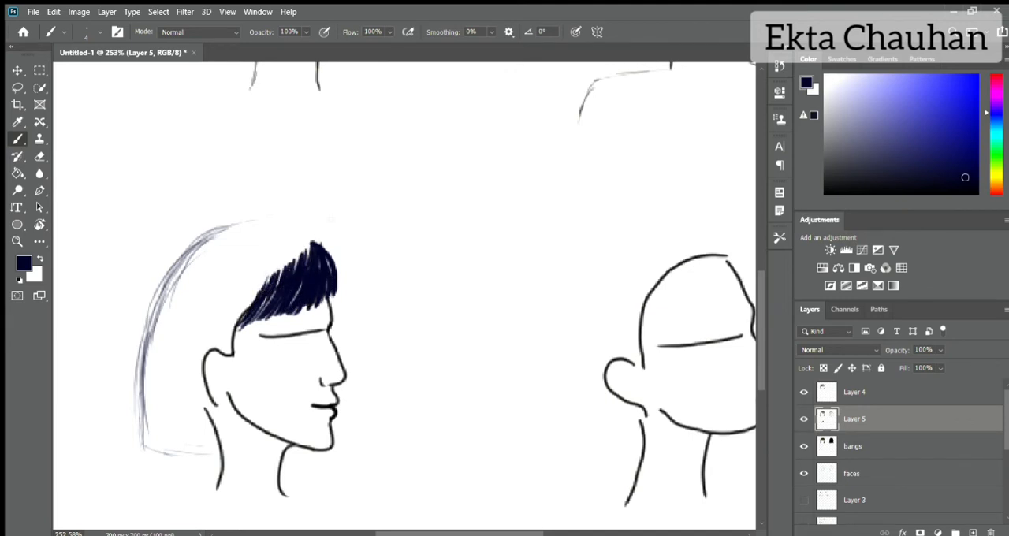
Step: Draw navy strands sweeping back from the side-profile hairline over the crown and towards the ear
{"action": "mouse_move", "coordinate": [310, 235]}
{"action": "left_mouse_down"}
{"action": "mouse_move", "coordinate": [256, 241]}
{"action": "mouse_move", "coordinate": [226, 331]}
{"action": "left_mouse_up"}
{"action": "left_click_drag", "start_coordinate": [261, 287], "coordinate": [227, 335]}
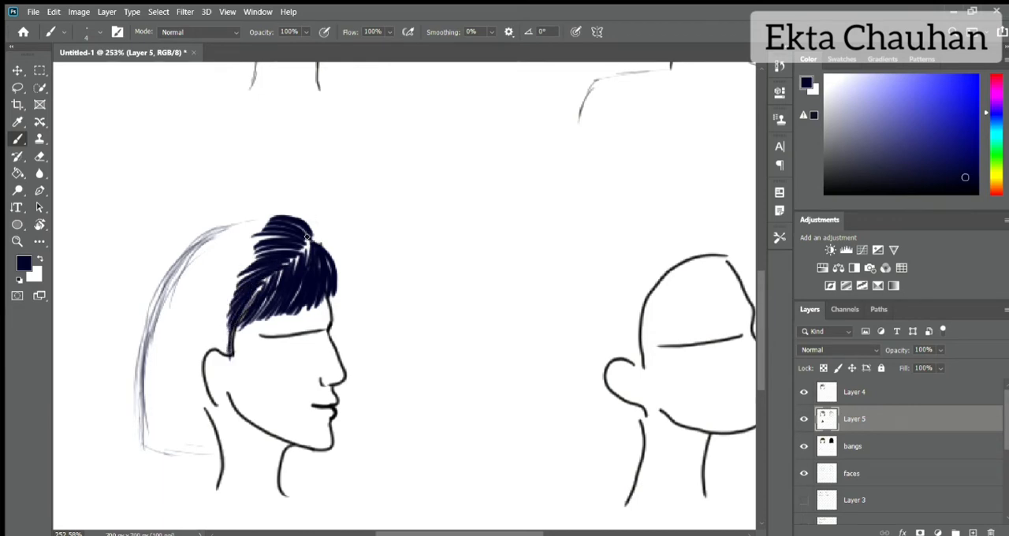
{"action": "left_click_drag", "start_coordinate": [307, 232], "coordinate": [219, 236]}
{"action": "mouse_move", "coordinate": [278, 219]}
{"action": "left_mouse_down"}
{"action": "mouse_move", "coordinate": [204, 248]}
{"action": "mouse_move", "coordinate": [190, 282]}
{"action": "left_mouse_up"}
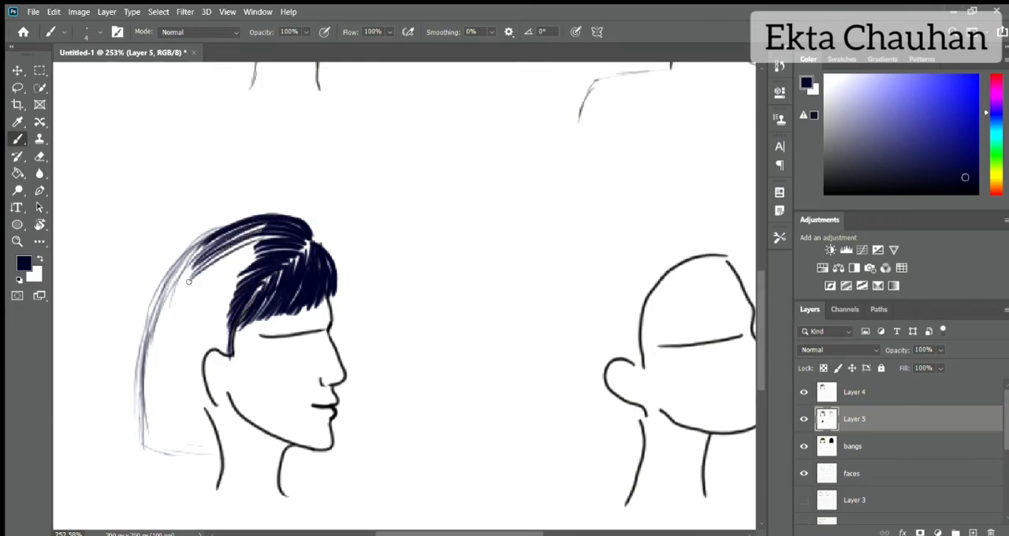
{"action": "mouse_move", "coordinate": [267, 236]}
{"action": "left_mouse_down"}
{"action": "mouse_move", "coordinate": [185, 302]}
{"action": "mouse_move", "coordinate": [184, 321]}
{"action": "mouse_move", "coordinate": [200, 306]}
{"action": "left_mouse_up"}
{"action": "mouse_move", "coordinate": [263, 257]}
{"action": "left_mouse_down"}
{"action": "mouse_move", "coordinate": [193, 317]}
{"action": "mouse_move", "coordinate": [202, 344]}
{"action": "left_mouse_up"}
Step: Draw navy strands down over and behind the profile's ear and darken the upper back contour of the hair
{"action": "mouse_move", "coordinate": [239, 287]}
{"action": "left_mouse_down"}
{"action": "mouse_move", "coordinate": [214, 358]}
{"action": "mouse_move", "coordinate": [199, 366]}
{"action": "left_mouse_up"}
{"action": "mouse_move", "coordinate": [221, 310]}
{"action": "left_mouse_down"}
{"action": "mouse_move", "coordinate": [202, 378]}
{"action": "mouse_move", "coordinate": [216, 419]}
{"action": "left_mouse_up"}
{"action": "left_click_drag", "start_coordinate": [218, 307], "coordinate": [192, 361]}
{"action": "left_click_drag", "start_coordinate": [250, 215], "coordinate": [203, 238]}
{"action": "left_click_drag", "start_coordinate": [238, 221], "coordinate": [180, 272]}
{"action": "left_click_drag", "start_coordinate": [203, 238], "coordinate": [160, 327]}
{"action": "left_click_drag", "start_coordinate": [194, 254], "coordinate": [155, 339]}
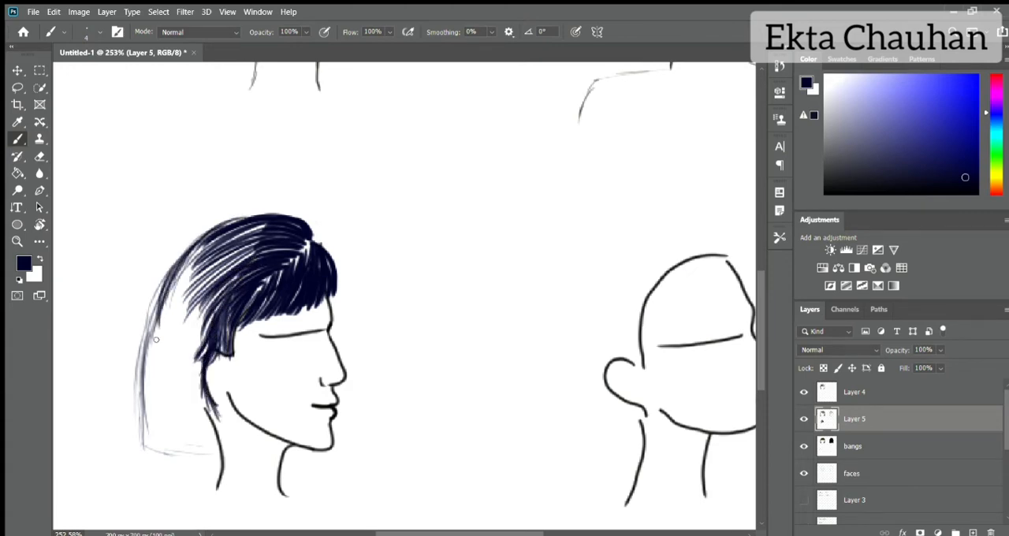
{"action": "left_click_drag", "start_coordinate": [175, 269], "coordinate": [146, 353]}
Step: Draw the lower back contour of the side-profile bob, curving it under to meet the nape
{"action": "left_click_drag", "start_coordinate": [150, 312], "coordinate": [156, 399]}
{"action": "left_click_drag", "start_coordinate": [144, 357], "coordinate": [139, 398]}
{"action": "mouse_move", "coordinate": [146, 344]}
{"action": "left_mouse_down"}
{"action": "mouse_move", "coordinate": [131, 398]}
{"action": "mouse_move", "coordinate": [138, 383]}
{"action": "left_mouse_up"}
{"action": "left_click_drag", "start_coordinate": [143, 355], "coordinate": [137, 416]}
{"action": "left_click_drag", "start_coordinate": [134, 384], "coordinate": [175, 454]}
{"action": "mouse_move", "coordinate": [141, 405]}
{"action": "left_mouse_down"}
{"action": "mouse_move", "coordinate": [156, 450]}
{"action": "mouse_move", "coordinate": [210, 457]}
{"action": "left_mouse_up"}
{"action": "mouse_move", "coordinate": [138, 420]}
{"action": "left_mouse_down"}
{"action": "mouse_move", "coordinate": [185, 453]}
{"action": "mouse_move", "coordinate": [224, 419]}
{"action": "left_mouse_up"}
{"action": "left_click_drag", "start_coordinate": [216, 421], "coordinate": [222, 449]}
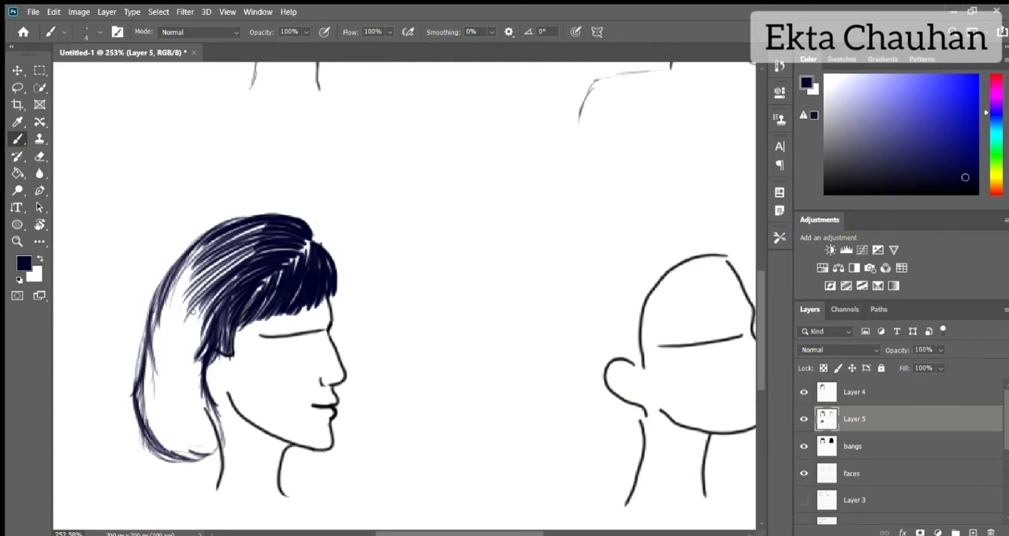
Step: Thicken the side-profile bob's back contour with further navy strokes from the lower curve up to the crown
{"action": "left_click_drag", "start_coordinate": [138, 396], "coordinate": [149, 452]}
{"action": "left_click_drag", "start_coordinate": [149, 356], "coordinate": [134, 438]}
{"action": "mouse_move", "coordinate": [167, 294]}
{"action": "left_mouse_down"}
{"action": "mouse_move", "coordinate": [153, 393]}
{"action": "mouse_move", "coordinate": [152, 359]}
{"action": "left_mouse_up"}
{"action": "left_click_drag", "start_coordinate": [191, 245], "coordinate": [156, 327]}
{"action": "left_click_drag", "start_coordinate": [228, 222], "coordinate": [175, 270]}
{"action": "left_click_drag", "start_coordinate": [238, 221], "coordinate": [165, 284]}
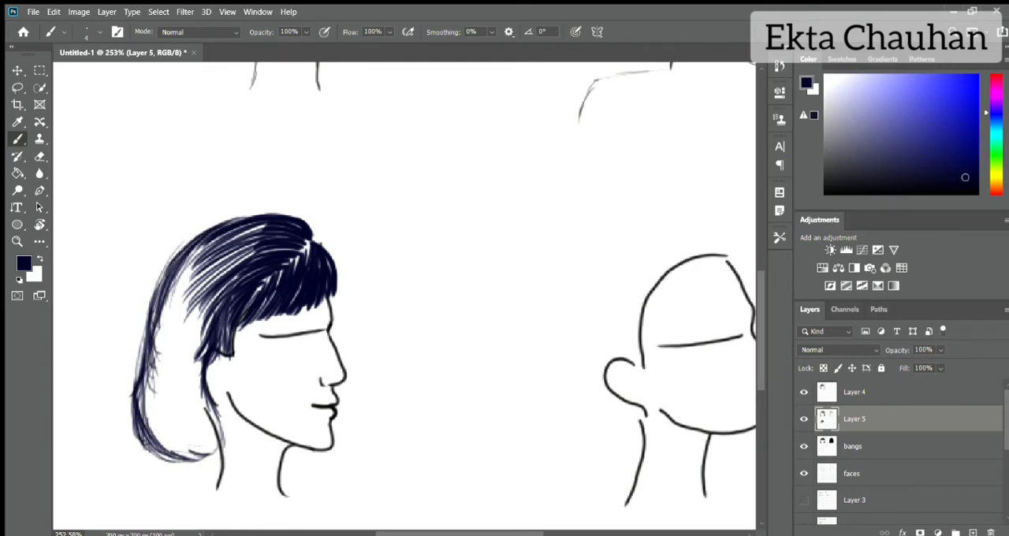
Step: Fill the white gap at the back of the profile head with long curved navy strands
{"action": "left_click_drag", "start_coordinate": [206, 243], "coordinate": [158, 333]}
{"action": "mouse_move", "coordinate": [220, 246]}
{"action": "left_mouse_down"}
{"action": "mouse_move", "coordinate": [156, 341]}
{"action": "mouse_move", "coordinate": [167, 354]}
{"action": "left_mouse_up"}
{"action": "left_click_drag", "start_coordinate": [217, 276], "coordinate": [183, 368]}
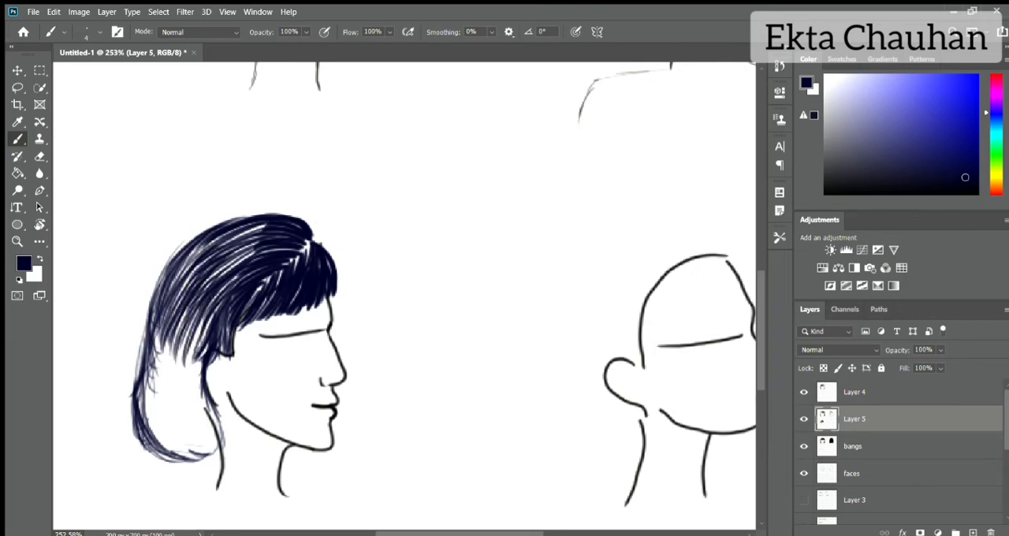
{"action": "left_click_drag", "start_coordinate": [206, 244], "coordinate": [164, 378]}
Step: Fill the mid-back of the side-profile bob behind the ear with short downward navy strands
{"action": "mouse_move", "coordinate": [161, 334]}
{"action": "left_mouse_down"}
{"action": "mouse_move", "coordinate": [150, 397]}
{"action": "mouse_move", "coordinate": [161, 398]}
{"action": "left_mouse_up"}
{"action": "left_click_drag", "start_coordinate": [183, 355], "coordinate": [176, 402]}
{"action": "left_click_drag", "start_coordinate": [199, 355], "coordinate": [193, 415]}
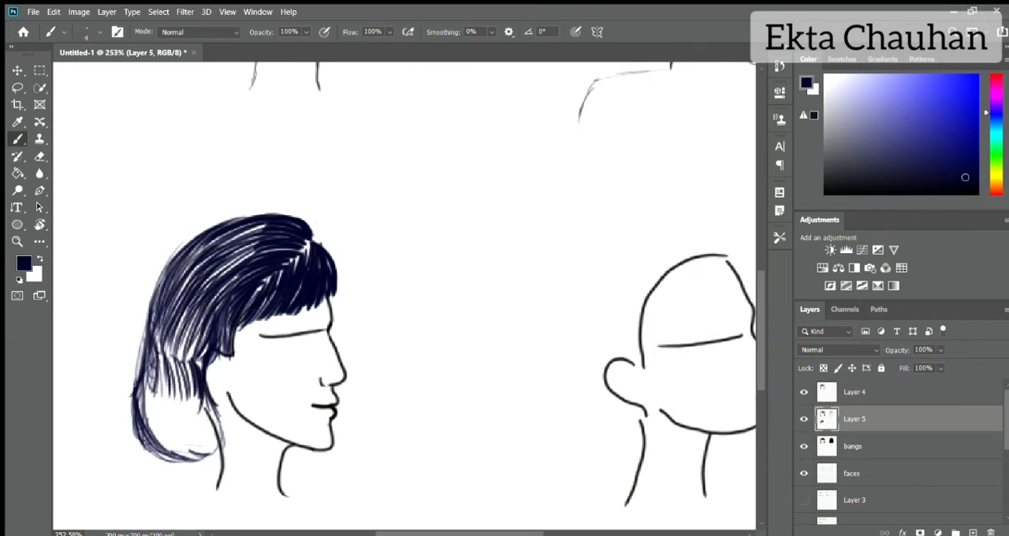
{"action": "left_click_drag", "start_coordinate": [144, 335], "coordinate": [135, 387]}
{"action": "left_click_drag", "start_coordinate": [159, 348], "coordinate": [152, 395]}
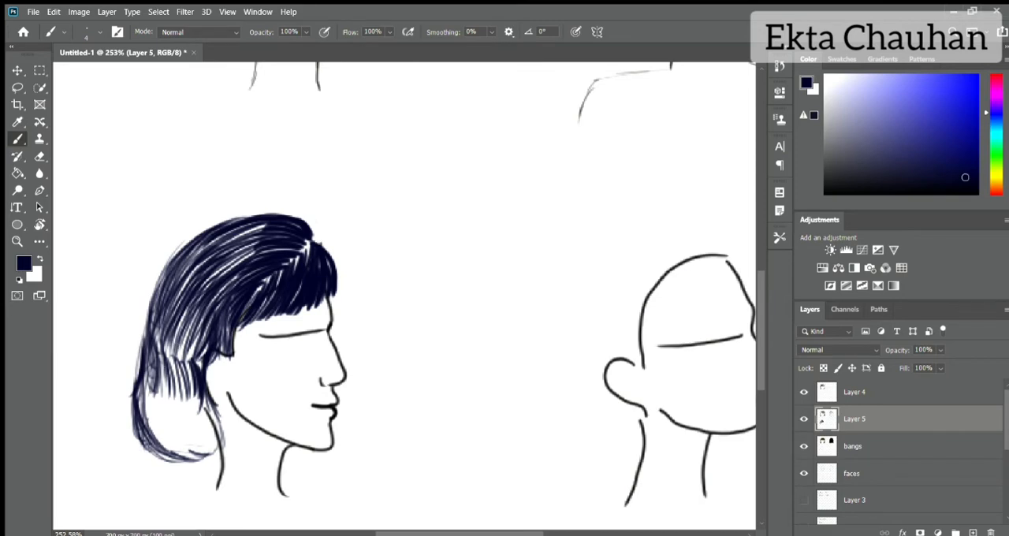
{"action": "left_click_drag", "start_coordinate": [165, 328], "coordinate": [157, 382]}
{"action": "left_click_drag", "start_coordinate": [163, 316], "coordinate": [151, 395]}
{"action": "left_click_drag", "start_coordinate": [176, 341], "coordinate": [167, 401]}
{"action": "left_click_drag", "start_coordinate": [178, 336], "coordinate": [169, 403]}
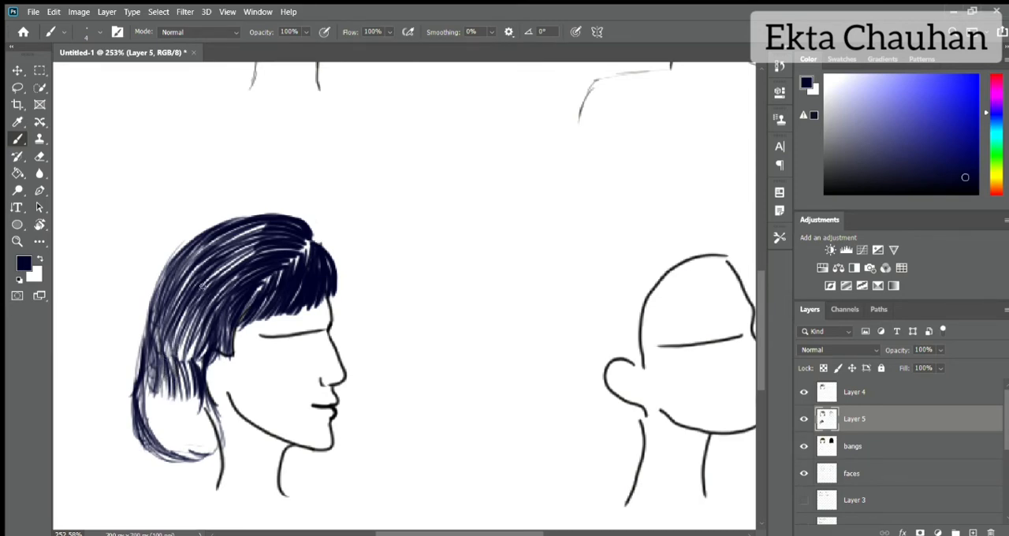
{"action": "left_click_drag", "start_coordinate": [186, 339], "coordinate": [175, 396]}
{"action": "mouse_move", "coordinate": [200, 329]}
{"action": "left_mouse_down"}
{"action": "mouse_move", "coordinate": [185, 371]}
{"action": "mouse_move", "coordinate": [184, 361]}
{"action": "left_mouse_up"}
{"action": "left_click_drag", "start_coordinate": [155, 306], "coordinate": [147, 338]}
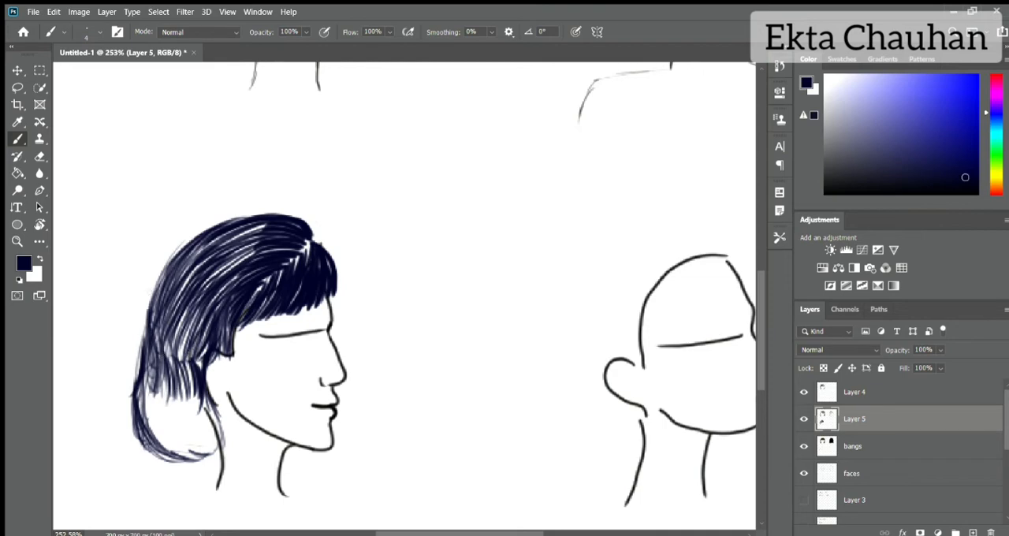
Step: Thicken the bob's upper back contour with curved navy strands from the crown down to the nape bulge
{"action": "left_click_drag", "start_coordinate": [162, 277], "coordinate": [149, 328]}
{"action": "mouse_move", "coordinate": [171, 257]}
{"action": "left_mouse_down"}
{"action": "mouse_move", "coordinate": [145, 330]}
{"action": "mouse_move", "coordinate": [148, 311]}
{"action": "left_mouse_up"}
{"action": "left_click_drag", "start_coordinate": [192, 240], "coordinate": [150, 299]}
{"action": "left_click_drag", "start_coordinate": [161, 332], "coordinate": [142, 416]}
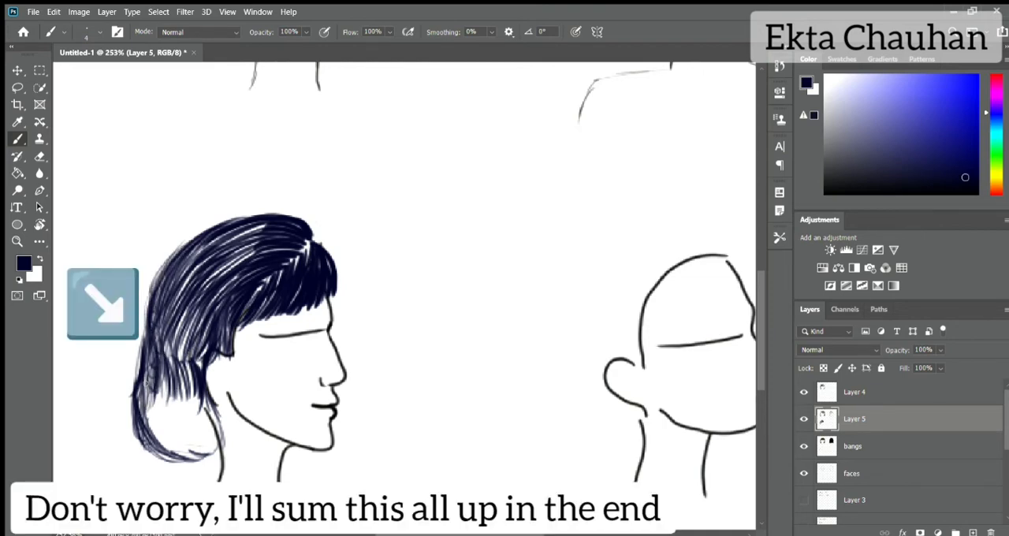
Step: Fill the hollow lower curl of the bob with dense navy strands and widen its outer back edge
{"action": "left_click_drag", "start_coordinate": [158, 380], "coordinate": [143, 446]}
{"action": "mouse_move", "coordinate": [175, 392]}
{"action": "left_mouse_down"}
{"action": "mouse_move", "coordinate": [158, 468]}
{"action": "mouse_move", "coordinate": [166, 454]}
{"action": "left_mouse_up"}
{"action": "mouse_move", "coordinate": [197, 407]}
{"action": "left_mouse_down"}
{"action": "mouse_move", "coordinate": [182, 473]}
{"action": "mouse_move", "coordinate": [173, 468]}
{"action": "left_mouse_up"}
{"action": "mouse_move", "coordinate": [218, 405]}
{"action": "left_mouse_down"}
{"action": "mouse_move", "coordinate": [186, 462]}
{"action": "mouse_move", "coordinate": [204, 450]}
{"action": "left_mouse_up"}
{"action": "left_click_drag", "start_coordinate": [224, 408], "coordinate": [194, 461]}
{"action": "mouse_move", "coordinate": [202, 400]}
{"action": "left_mouse_down"}
{"action": "mouse_move", "coordinate": [185, 447]}
{"action": "mouse_move", "coordinate": [175, 446]}
{"action": "left_mouse_up"}
{"action": "left_click_drag", "start_coordinate": [184, 396], "coordinate": [150, 464]}
{"action": "left_click_drag", "start_coordinate": [149, 423], "coordinate": [137, 454]}
{"action": "mouse_move", "coordinate": [137, 389]}
{"action": "left_mouse_down"}
{"action": "mouse_move", "coordinate": [128, 442]}
{"action": "mouse_move", "coordinate": [128, 427]}
{"action": "left_mouse_up"}
{"action": "left_click_drag", "start_coordinate": [140, 384], "coordinate": [131, 433]}
{"action": "left_click_drag", "start_coordinate": [134, 382], "coordinate": [120, 438]}
{"action": "left_click_drag", "start_coordinate": [143, 410], "coordinate": [126, 454]}
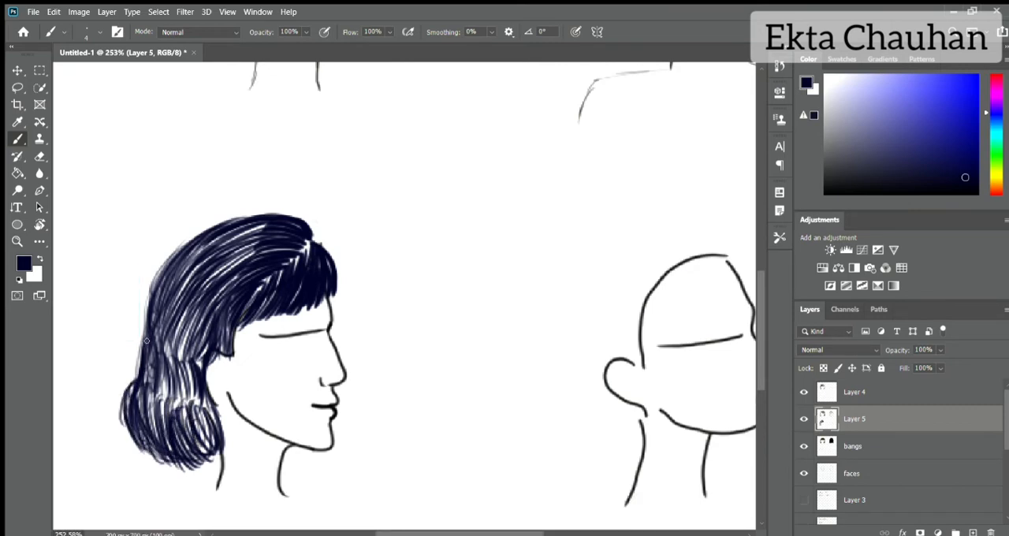
Step: Add navy strands along the bob's back edge and extend the lower curl forward over the jaw and neck
{"action": "left_click_drag", "start_coordinate": [145, 341], "coordinate": [147, 294]}
{"action": "left_click_drag", "start_coordinate": [141, 337], "coordinate": [162, 281]}
{"action": "left_click_drag", "start_coordinate": [179, 358], "coordinate": [197, 398]}
{"action": "left_click_drag", "start_coordinate": [200, 393], "coordinate": [234, 448]}
{"action": "left_click_drag", "start_coordinate": [219, 408], "coordinate": [236, 451]}
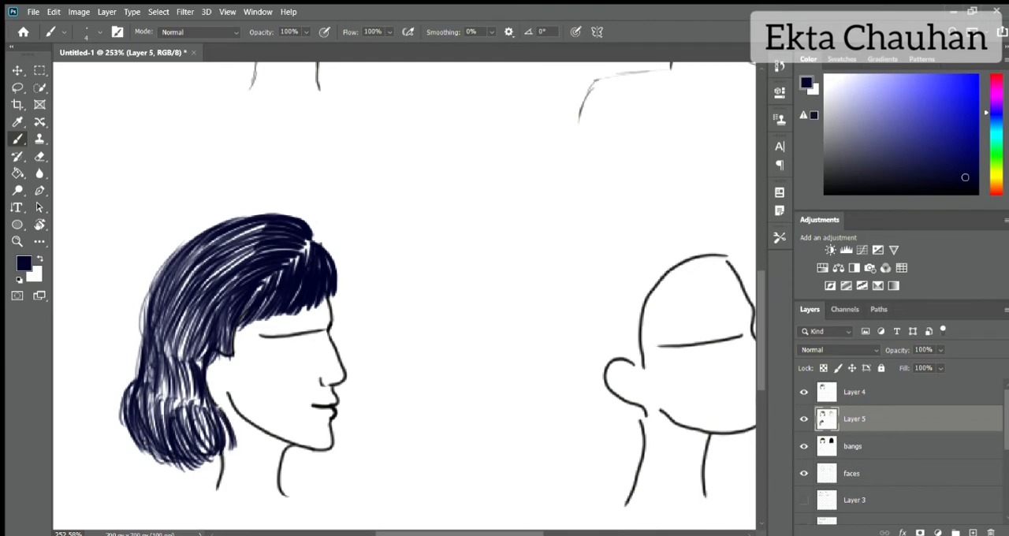
Step: On Layer 4, shade the bob with long black strands sweeping from the parting over the crown and back
{"action": "left_click", "coordinate": [851, 393]}
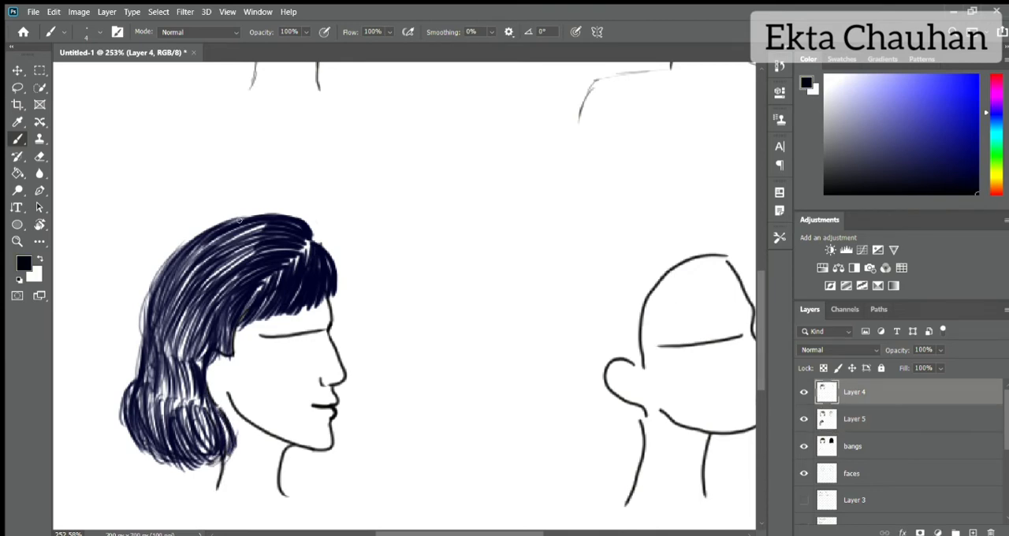
{"action": "mouse_move", "coordinate": [260, 222]}
{"action": "left_mouse_down"}
{"action": "mouse_move", "coordinate": [204, 265]}
{"action": "mouse_move", "coordinate": [205, 288]}
{"action": "left_mouse_up"}
{"action": "left_click_drag", "start_coordinate": [287, 246], "coordinate": [207, 316]}
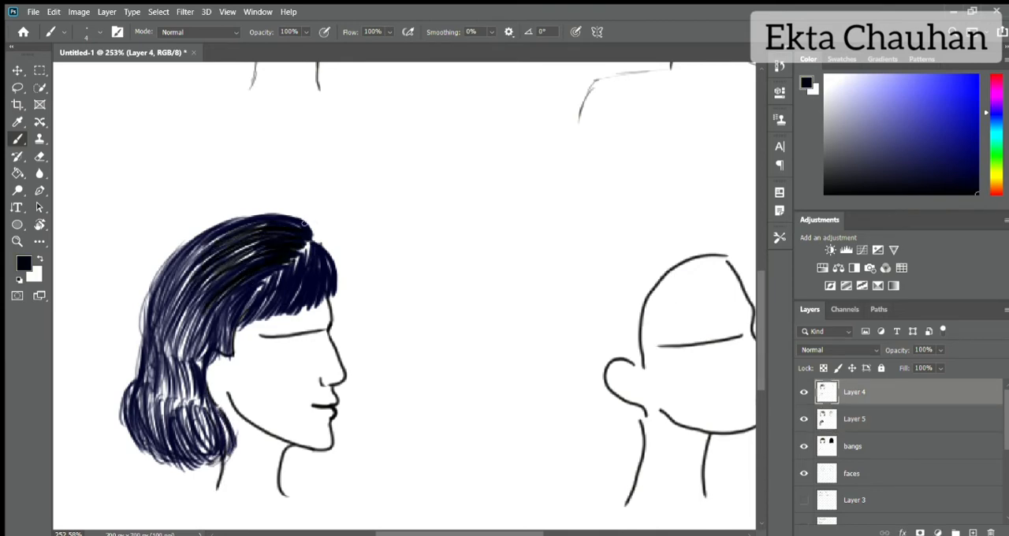
{"action": "left_click_drag", "start_coordinate": [302, 221], "coordinate": [151, 300]}
{"action": "left_click_drag", "start_coordinate": [202, 225], "coordinate": [142, 345]}
{"action": "left_click_drag", "start_coordinate": [232, 232], "coordinate": [166, 318]}
{"action": "left_click_drag", "start_coordinate": [203, 250], "coordinate": [171, 351]}
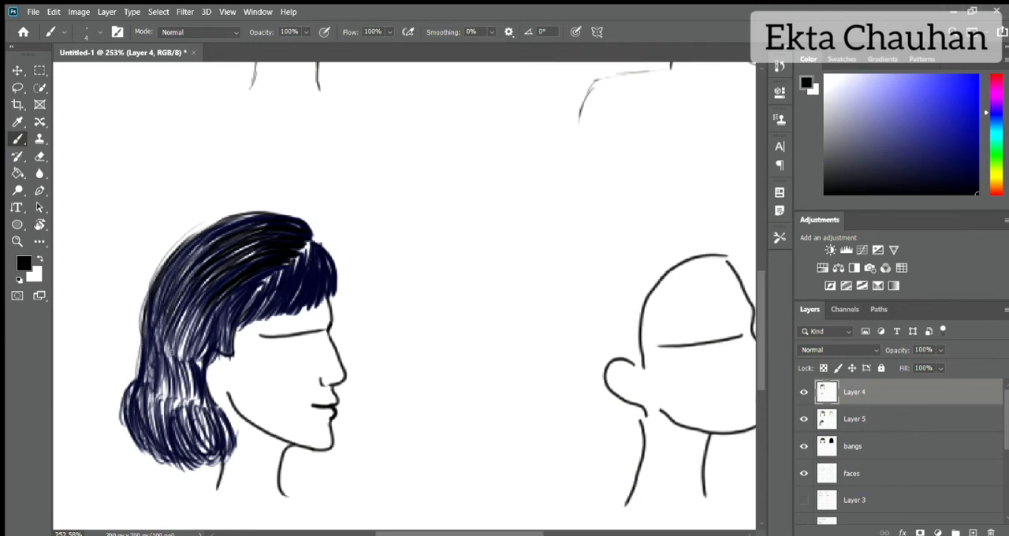
Step: Continue the black shading strands behind the ear and down through the lower curl of the bob
{"action": "left_click_drag", "start_coordinate": [211, 294], "coordinate": [167, 371]}
{"action": "left_click_drag", "start_coordinate": [169, 325], "coordinate": [154, 379]}
{"action": "left_click_drag", "start_coordinate": [148, 328], "coordinate": [137, 375]}
{"action": "mouse_move", "coordinate": [185, 347]}
{"action": "left_mouse_down"}
{"action": "mouse_move", "coordinate": [162, 405]}
{"action": "mouse_move", "coordinate": [181, 411]}
{"action": "left_mouse_up"}
{"action": "left_click_drag", "start_coordinate": [184, 371], "coordinate": [158, 446]}
{"action": "left_click_drag", "start_coordinate": [208, 401], "coordinate": [206, 449]}
{"action": "left_click_drag", "start_coordinate": [166, 393], "coordinate": [150, 465]}
{"action": "mouse_move", "coordinate": [148, 371]}
{"action": "left_mouse_down"}
{"action": "mouse_move", "coordinate": [124, 449]}
{"action": "mouse_move", "coordinate": [128, 394]}
{"action": "left_mouse_up"}
{"action": "mouse_move", "coordinate": [162, 380]}
{"action": "left_mouse_down"}
{"action": "mouse_move", "coordinate": [137, 433]}
{"action": "mouse_move", "coordinate": [160, 402]}
{"action": "left_mouse_up"}
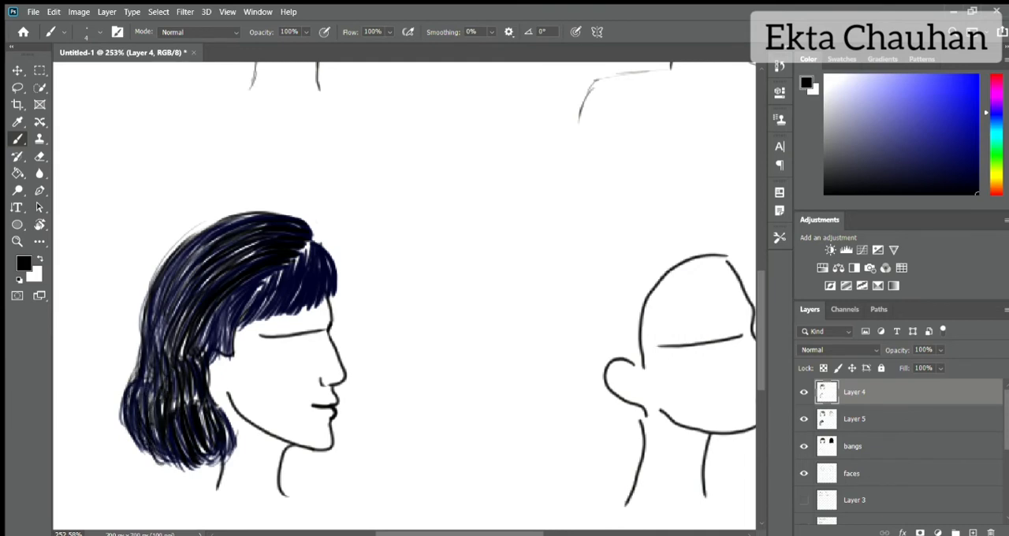
Step: Draw black strands along the bob's outer back contour, from the crown down around the lower curl
{"action": "left_click_drag", "start_coordinate": [144, 320], "coordinate": [129, 375]}
{"action": "left_click_drag", "start_coordinate": [150, 290], "coordinate": [129, 356]}
{"action": "left_click_drag", "start_coordinate": [165, 262], "coordinate": [136, 340]}
{"action": "mouse_move", "coordinate": [233, 215]}
{"action": "left_mouse_down"}
{"action": "mouse_move", "coordinate": [161, 265]}
{"action": "mouse_move", "coordinate": [139, 309]}
{"action": "left_mouse_up"}
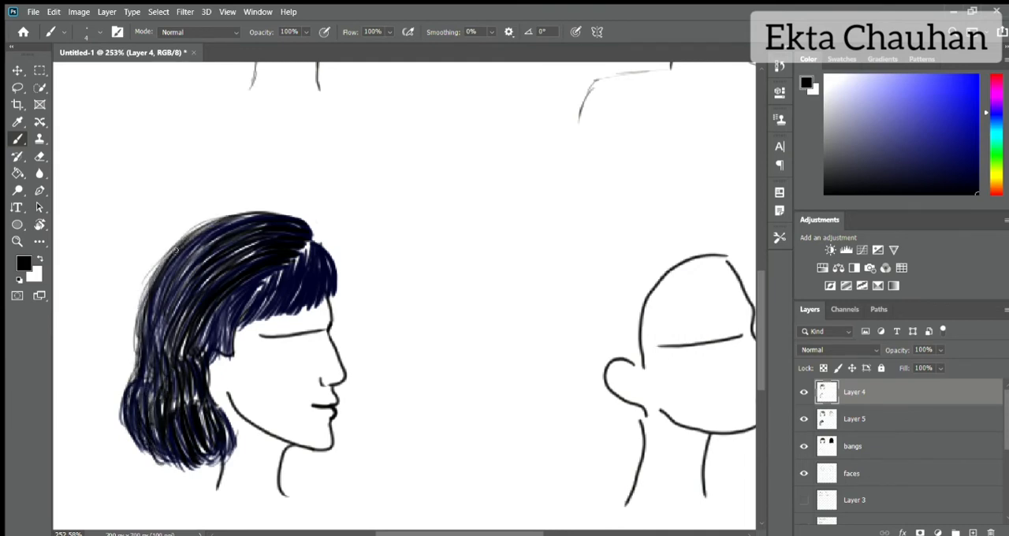
{"action": "left_click_drag", "start_coordinate": [207, 240], "coordinate": [139, 335]}
{"action": "left_click_drag", "start_coordinate": [236, 236], "coordinate": [129, 389]}
{"action": "left_click_drag", "start_coordinate": [134, 367], "coordinate": [120, 450]}
{"action": "left_click_drag", "start_coordinate": [152, 411], "coordinate": [119, 462]}
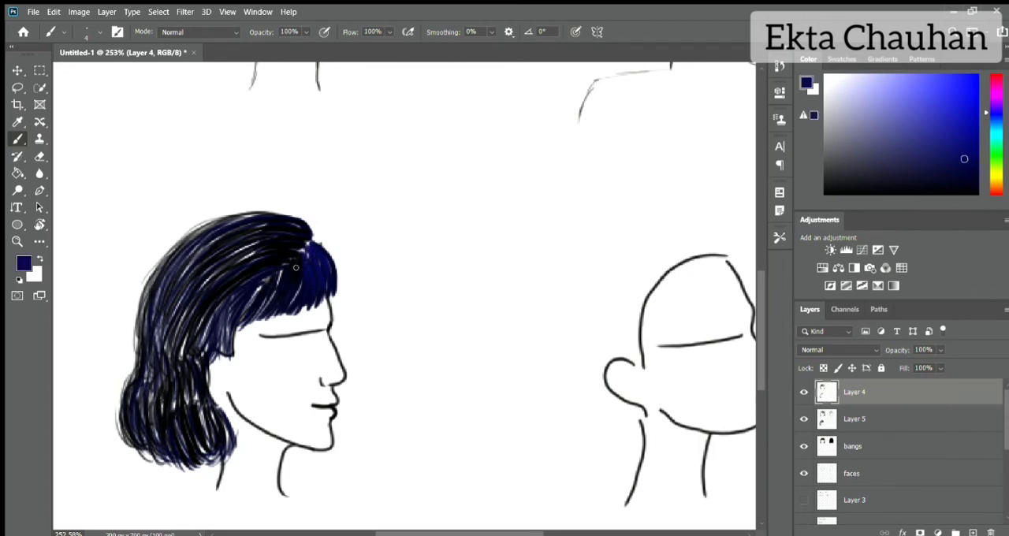
Step: Highlight the crown, parting and fringe of the bob with lighter, more muted blue strands
{"action": "mouse_move", "coordinate": [306, 228]}
{"action": "left_mouse_down"}
{"action": "mouse_move", "coordinate": [230, 207]}
{"action": "mouse_move", "coordinate": [206, 228]}
{"action": "mouse_move", "coordinate": [244, 257]}
{"action": "left_mouse_up"}
{"action": "left_click", "coordinate": [934, 164]}
{"action": "left_click", "coordinate": [905, 161]}
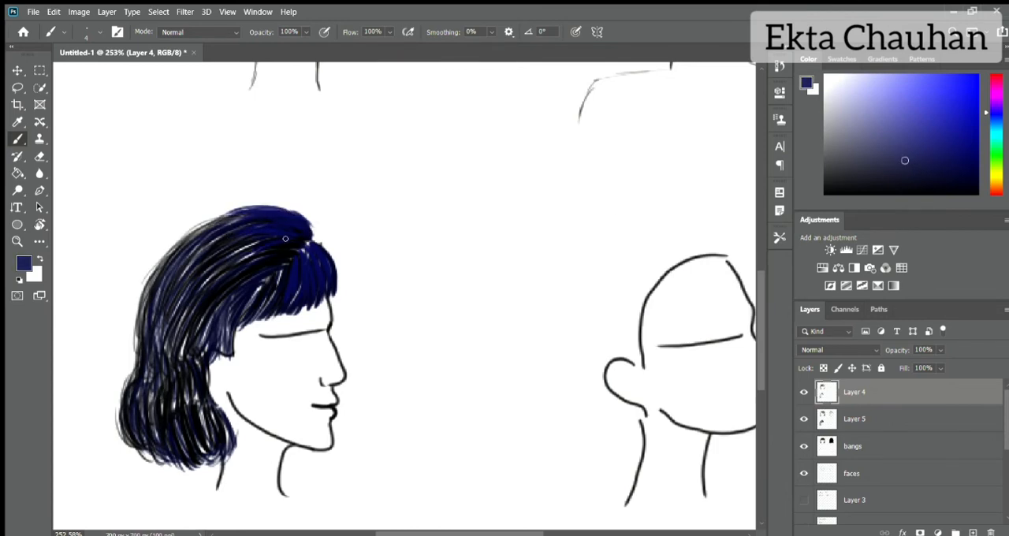
{"action": "left_click_drag", "start_coordinate": [296, 237], "coordinate": [252, 258]}
{"action": "mouse_move", "coordinate": [285, 251]}
{"action": "left_mouse_down"}
{"action": "mouse_move", "coordinate": [242, 269]}
{"action": "mouse_move", "coordinate": [254, 248]}
{"action": "left_mouse_up"}
{"action": "mouse_move", "coordinate": [294, 231]}
{"action": "left_mouse_down"}
{"action": "mouse_move", "coordinate": [249, 236]}
{"action": "mouse_move", "coordinate": [262, 219]}
{"action": "left_mouse_up"}
{"action": "mouse_move", "coordinate": [300, 254]}
{"action": "left_mouse_down"}
{"action": "mouse_move", "coordinate": [307, 280]}
{"action": "mouse_move", "coordinate": [319, 280]}
{"action": "left_mouse_up"}
{"action": "mouse_move", "coordinate": [312, 244]}
{"action": "left_mouse_down"}
{"action": "mouse_move", "coordinate": [324, 261]}
{"action": "mouse_move", "coordinate": [235, 267]}
{"action": "left_mouse_up"}
Step: On Layer 5, darken the gaps in the crown, the hair behind the ear and the front of the curl with black strands
{"action": "left_click", "coordinate": [852, 419]}
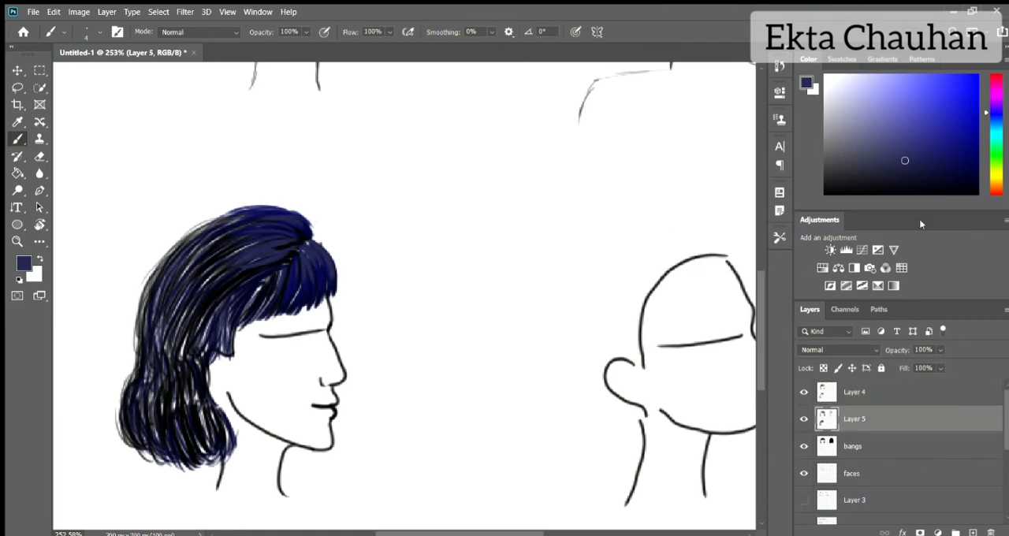
{"action": "left_click", "coordinate": [977, 193]}
{"action": "mouse_move", "coordinate": [231, 214]}
{"action": "left_mouse_down"}
{"action": "mouse_move", "coordinate": [179, 252]}
{"action": "mouse_move", "coordinate": [178, 325]}
{"action": "left_mouse_up"}
{"action": "left_click_drag", "start_coordinate": [226, 266], "coordinate": [175, 342]}
{"action": "left_click_drag", "start_coordinate": [227, 297], "coordinate": [200, 350]}
{"action": "left_click_drag", "start_coordinate": [183, 298], "coordinate": [164, 353]}
{"action": "left_click_drag", "start_coordinate": [207, 381], "coordinate": [185, 437]}
{"action": "left_click_drag", "start_coordinate": [217, 350], "coordinate": [205, 397]}
{"action": "mouse_move", "coordinate": [233, 375]}
{"action": "left_mouse_down"}
{"action": "mouse_move", "coordinate": [225, 425]}
{"action": "mouse_move", "coordinate": [200, 456]}
{"action": "left_mouse_up"}
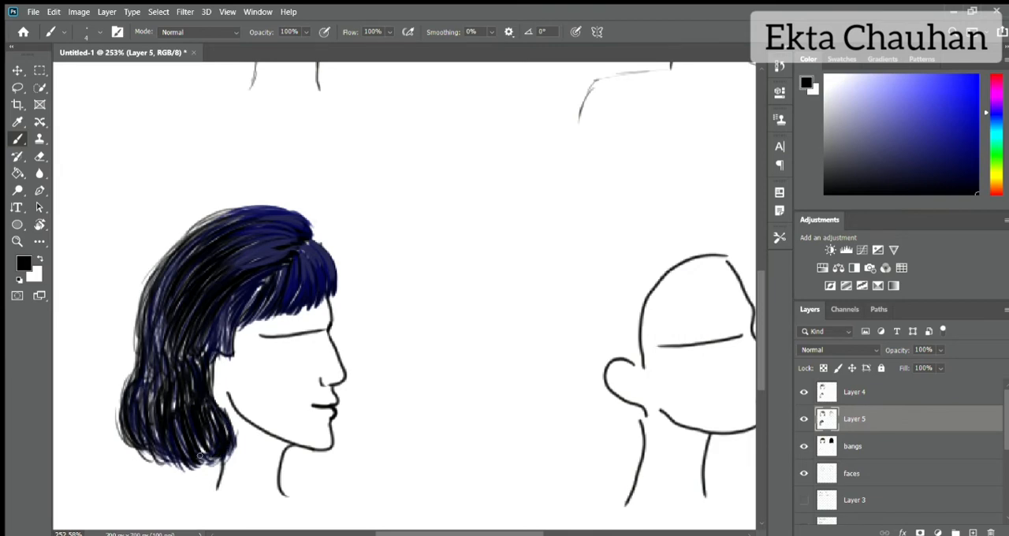
Step: Fill the bob's lower curl with dense black strands and push its back edge slightly outward
{"action": "left_click_drag", "start_coordinate": [189, 395], "coordinate": [203, 453]}
{"action": "left_click_drag", "start_coordinate": [172, 382], "coordinate": [192, 439]}
{"action": "left_click_drag", "start_coordinate": [162, 396], "coordinate": [156, 446]}
{"action": "mouse_move", "coordinate": [152, 389]}
{"action": "left_mouse_down"}
{"action": "mouse_move", "coordinate": [143, 443]}
{"action": "mouse_move", "coordinate": [153, 437]}
{"action": "left_mouse_up"}
{"action": "mouse_move", "coordinate": [136, 422]}
{"action": "left_mouse_down"}
{"action": "mouse_move", "coordinate": [150, 462]}
{"action": "mouse_move", "coordinate": [126, 460]}
{"action": "left_mouse_up"}
{"action": "mouse_move", "coordinate": [136, 390]}
{"action": "left_mouse_down"}
{"action": "mouse_move", "coordinate": [120, 455]}
{"action": "mouse_move", "coordinate": [117, 424]}
{"action": "left_mouse_up"}
{"action": "mouse_move", "coordinate": [132, 375]}
{"action": "left_mouse_down"}
{"action": "mouse_move", "coordinate": [112, 448]}
{"action": "mouse_move", "coordinate": [120, 440]}
{"action": "left_mouse_up"}
{"action": "left_click_drag", "start_coordinate": [139, 367], "coordinate": [115, 415]}
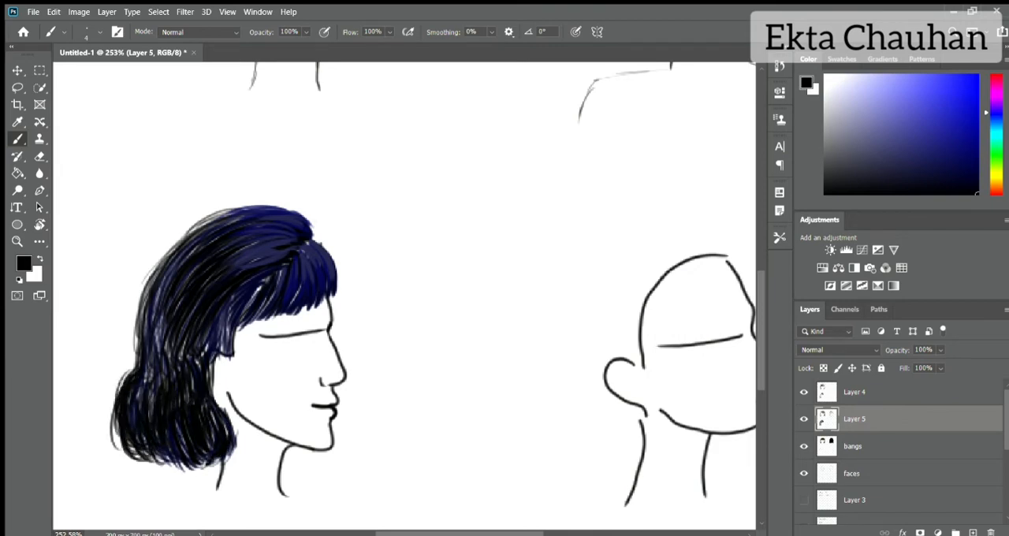
Step: Fill the remaining white gaps along the bob's upper back contour and mid-back with black strands
{"action": "left_click_drag", "start_coordinate": [137, 339], "coordinate": [127, 372]}
{"action": "left_click_drag", "start_coordinate": [150, 282], "coordinate": [133, 361]}
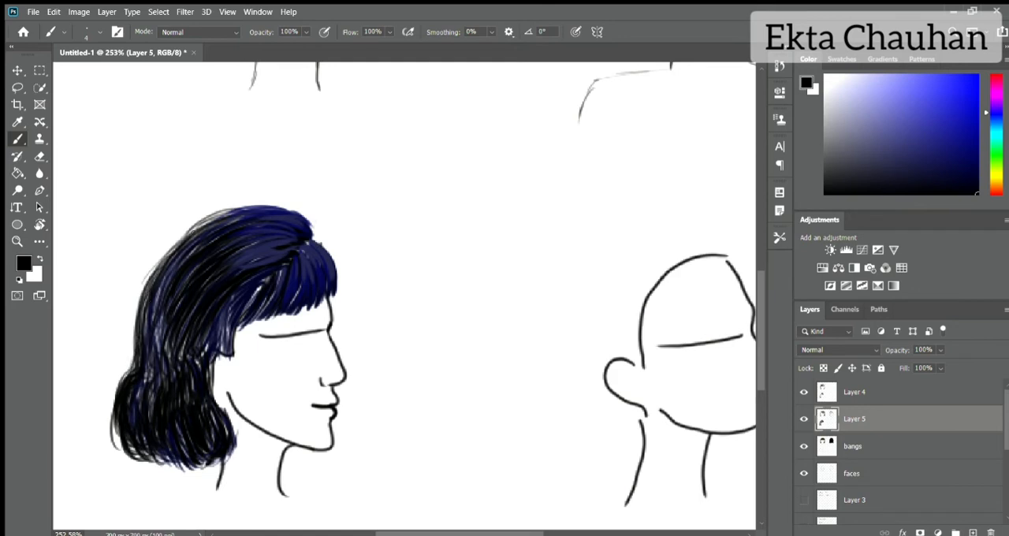
{"action": "left_click_drag", "start_coordinate": [194, 229], "coordinate": [150, 274]}
{"action": "left_click_drag", "start_coordinate": [184, 231], "coordinate": [137, 315]}
{"action": "left_click_drag", "start_coordinate": [162, 257], "coordinate": [135, 346]}
{"action": "mouse_move", "coordinate": [148, 271]}
{"action": "left_mouse_down"}
{"action": "mouse_move", "coordinate": [132, 339]}
{"action": "mouse_move", "coordinate": [150, 375]}
{"action": "left_mouse_up"}
{"action": "mouse_move", "coordinate": [174, 320]}
{"action": "left_mouse_down"}
{"action": "mouse_move", "coordinate": [158, 388]}
{"action": "mouse_move", "coordinate": [167, 377]}
{"action": "left_mouse_up"}
{"action": "mouse_move", "coordinate": [210, 331]}
{"action": "left_mouse_down"}
{"action": "mouse_move", "coordinate": [198, 376]}
{"action": "mouse_move", "coordinate": [137, 405]}
{"action": "left_mouse_up"}
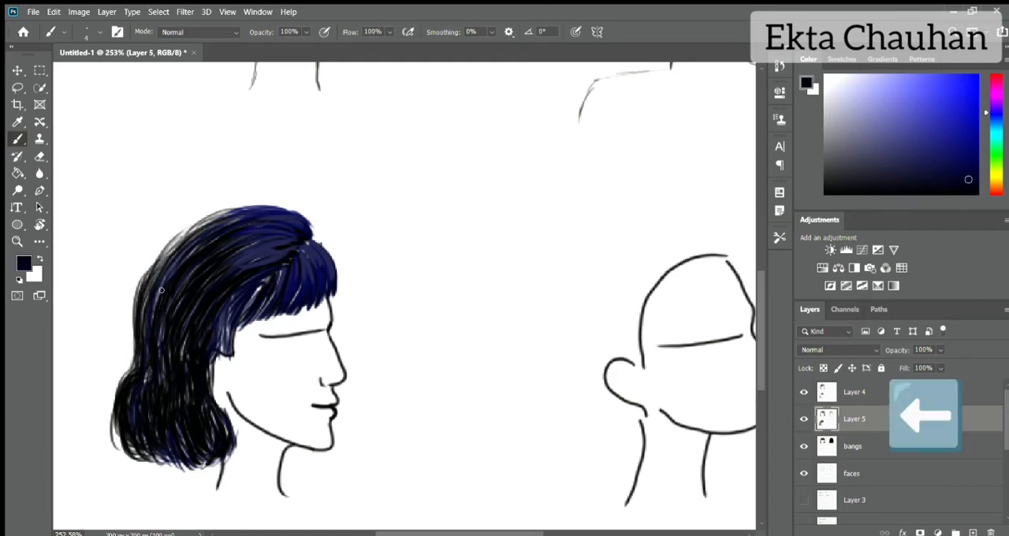
Step: Blend the crown and back of the bob with very dark navy strands following the hair's curve
{"action": "left_click_drag", "start_coordinate": [200, 244], "coordinate": [164, 279]}
{"action": "left_click_drag", "start_coordinate": [194, 224], "coordinate": [155, 276]}
{"action": "left_click_drag", "start_coordinate": [231, 213], "coordinate": [157, 269]}
{"action": "left_click_drag", "start_coordinate": [230, 216], "coordinate": [174, 250]}
{"action": "left_click_drag", "start_coordinate": [259, 242], "coordinate": [168, 317]}
{"action": "left_click_drag", "start_coordinate": [187, 333], "coordinate": [181, 362]}
{"action": "left_click_drag", "start_coordinate": [185, 254], "coordinate": [151, 323]}
{"action": "left_click_drag", "start_coordinate": [209, 227], "coordinate": [142, 312]}
{"action": "left_click_drag", "start_coordinate": [172, 254], "coordinate": [143, 307]}
{"action": "left_click_drag", "start_coordinate": [248, 208], "coordinate": [187, 235]}
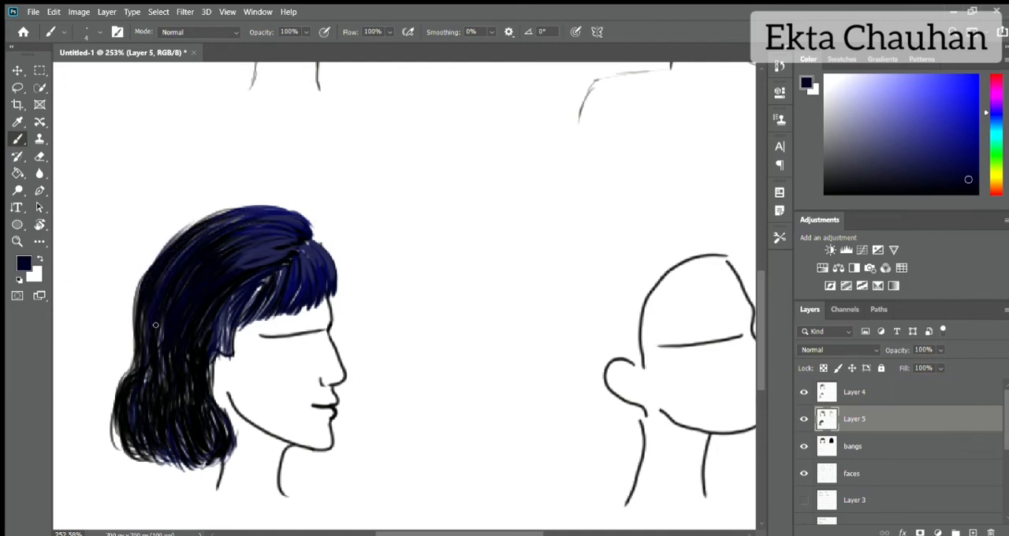
{"action": "left_click_drag", "start_coordinate": [163, 323], "coordinate": [153, 371]}
{"action": "left_click_drag", "start_coordinate": [175, 361], "coordinate": [164, 394]}
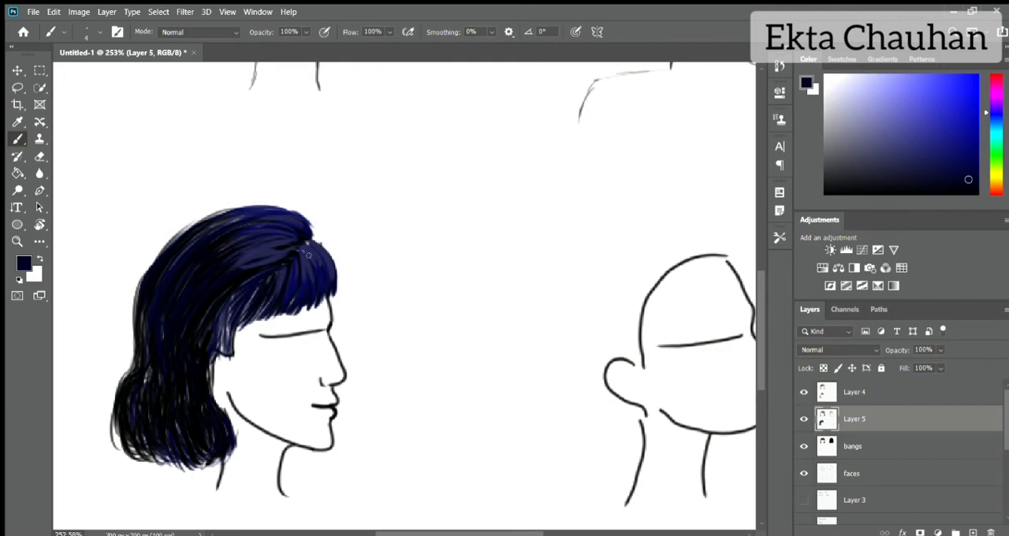
Step: Roughen the edges of the lower curl and back contour with dark navy strands for a fuzzy outline
{"action": "mouse_move", "coordinate": [144, 391]}
{"action": "left_mouse_down"}
{"action": "mouse_move", "coordinate": [118, 351]}
{"action": "mouse_move", "coordinate": [114, 453]}
{"action": "left_mouse_up"}
{"action": "left_click_drag", "start_coordinate": [136, 421], "coordinate": [154, 468]}
{"action": "left_click_drag", "start_coordinate": [175, 465], "coordinate": [171, 426]}
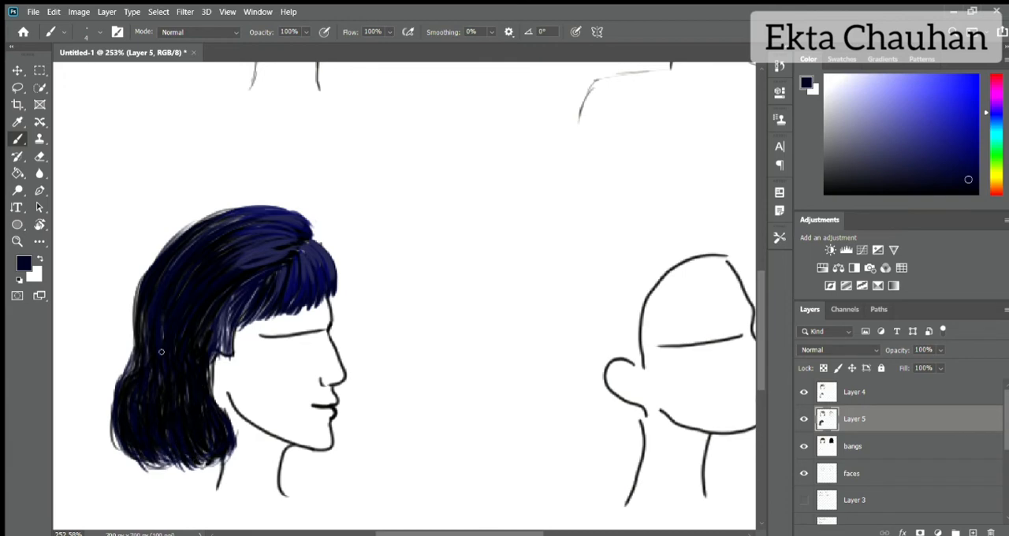
{"action": "mouse_move", "coordinate": [113, 390]}
{"action": "left_mouse_down"}
{"action": "mouse_move", "coordinate": [134, 463]}
{"action": "mouse_move", "coordinate": [187, 460]}
{"action": "left_mouse_up"}
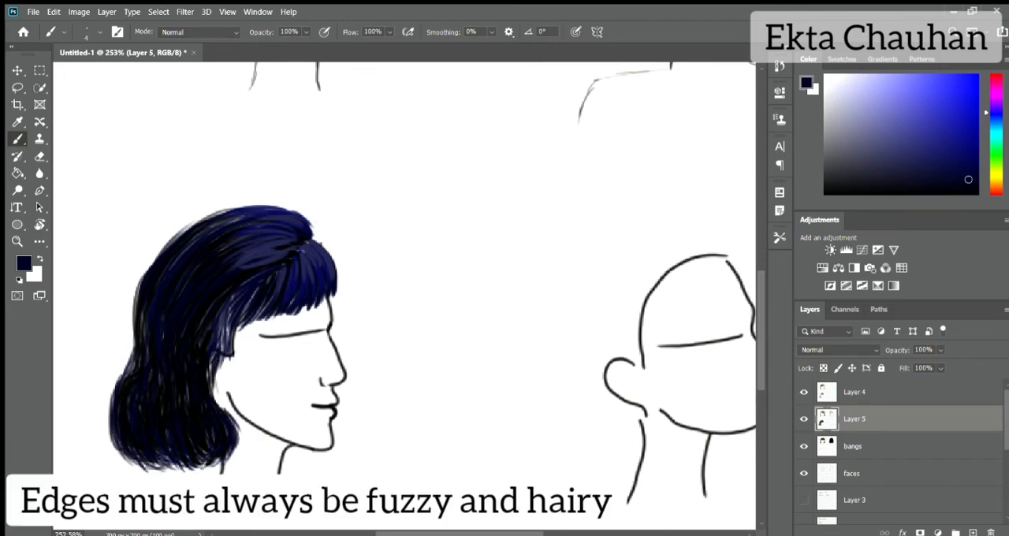
{"action": "left_click_drag", "start_coordinate": [130, 343], "coordinate": [111, 399]}
{"action": "mouse_move", "coordinate": [164, 246]}
{"action": "left_mouse_down"}
{"action": "mouse_move", "coordinate": [131, 339]}
{"action": "mouse_move", "coordinate": [213, 211]}
{"action": "left_mouse_up"}
Step: On Layer 4, add fine black strands along the top of the crown and in the lock before the ear
{"action": "left_click", "coordinate": [836, 394]}
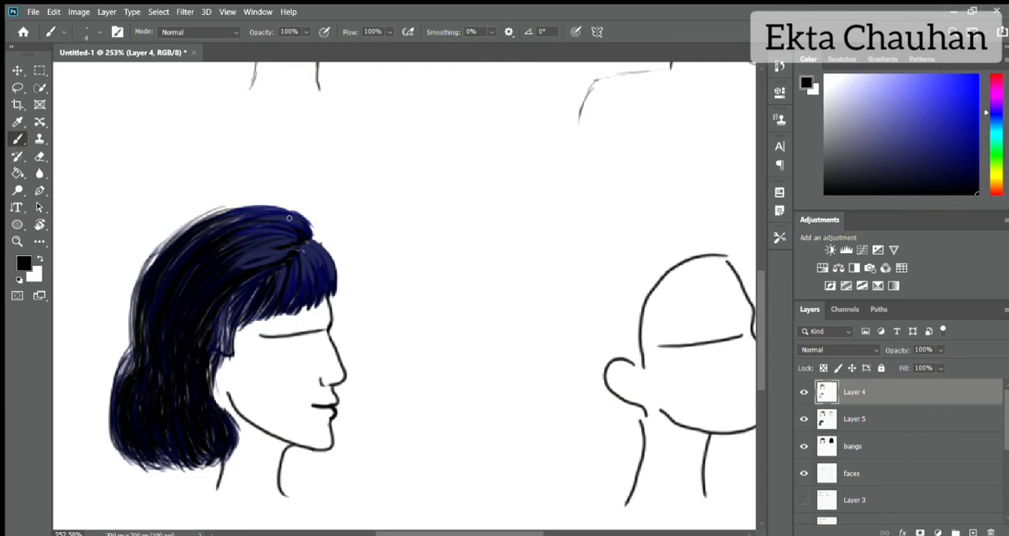
{"action": "left_click_drag", "start_coordinate": [263, 203], "coordinate": [219, 210]}
{"action": "left_click_drag", "start_coordinate": [240, 295], "coordinate": [219, 352]}
{"action": "left_click_drag", "start_coordinate": [243, 311], "coordinate": [233, 341]}
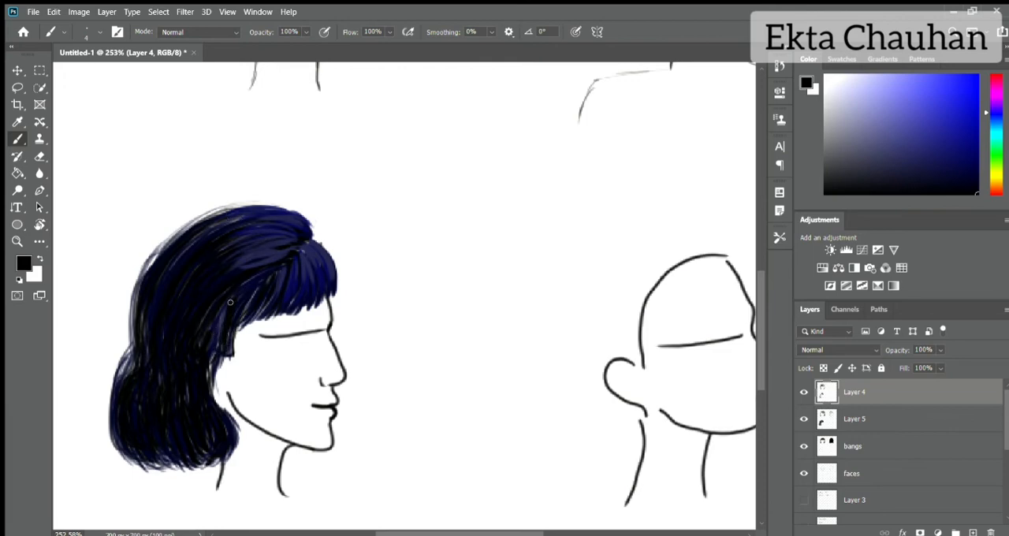
Step: Draw grey highlight strands over the fringe, and soften the crown tip and fringe's front edge with dark navy strands
{"action": "left_click", "coordinate": [828, 150]}
{"action": "left_click_drag", "start_coordinate": [307, 246], "coordinate": [317, 271]}
{"action": "mouse_move", "coordinate": [309, 244]}
{"action": "left_mouse_down"}
{"action": "mouse_move", "coordinate": [329, 283]}
{"action": "mouse_move", "coordinate": [334, 278]}
{"action": "left_mouse_up"}
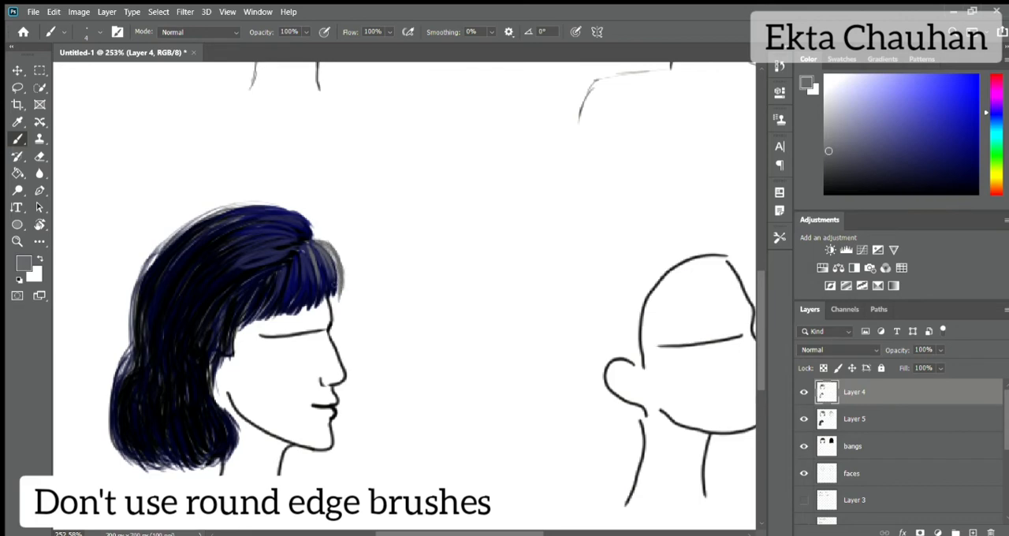
{"action": "left_click", "coordinate": [949, 175]}
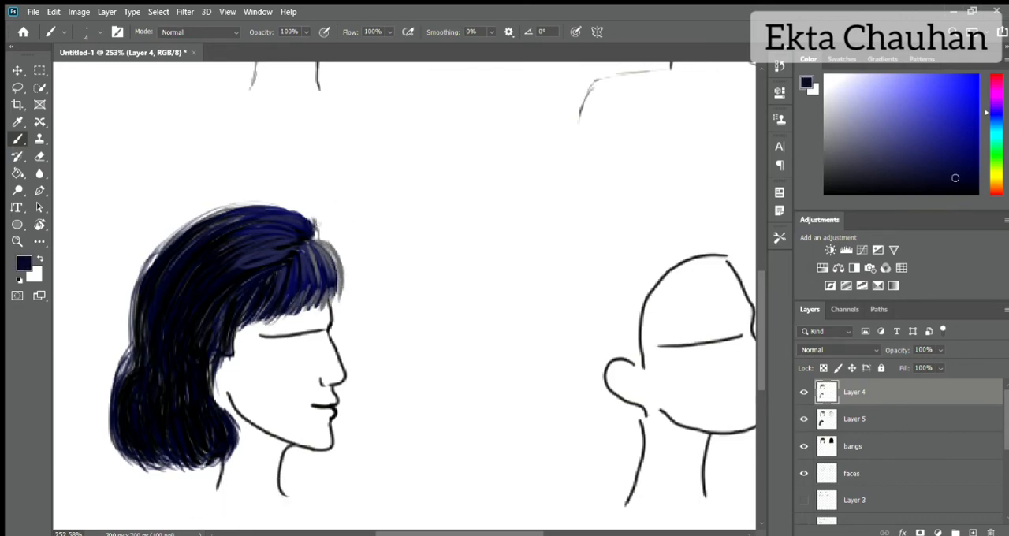
{"action": "mouse_move", "coordinate": [314, 222]}
{"action": "left_mouse_down"}
{"action": "mouse_move", "coordinate": [235, 202]}
{"action": "mouse_move", "coordinate": [268, 203]}
{"action": "mouse_move", "coordinate": [243, 199]}
{"action": "mouse_move", "coordinate": [228, 209]}
{"action": "mouse_move", "coordinate": [303, 208]}
{"action": "mouse_move", "coordinate": [341, 257]}
{"action": "mouse_move", "coordinate": [339, 286]}
{"action": "left_mouse_up"}
{"action": "left_click_drag", "start_coordinate": [334, 246], "coordinate": [344, 289]}
Step: Reduce Layer 5's opacity to 96% and add fuzzy strands around the back and underside of the lower curl
{"action": "left_click", "coordinate": [874, 420]}
{"action": "left_click_drag", "start_coordinate": [940, 350], "coordinate": [932, 359]}
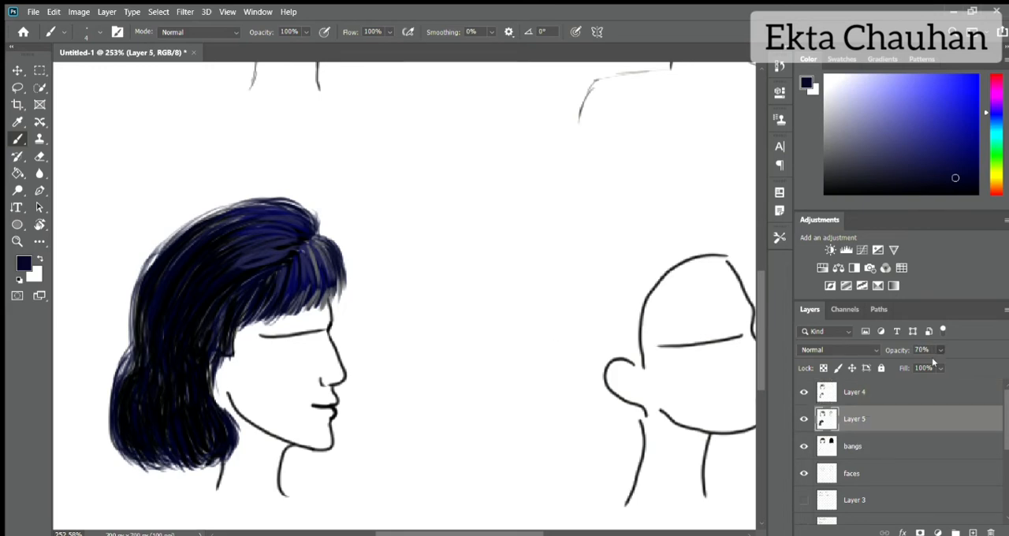
{"action": "left_click", "coordinate": [875, 393]}
{"action": "left_click_drag", "start_coordinate": [127, 359], "coordinate": [111, 432]}
{"action": "left_click_drag", "start_coordinate": [109, 428], "coordinate": [134, 462]}
{"action": "left_click_drag", "start_coordinate": [186, 382], "coordinate": [186, 405]}
{"action": "left_click", "coordinate": [161, 379], "text": "alt"}
{"action": "key", "text": "alt+bracketleft"}
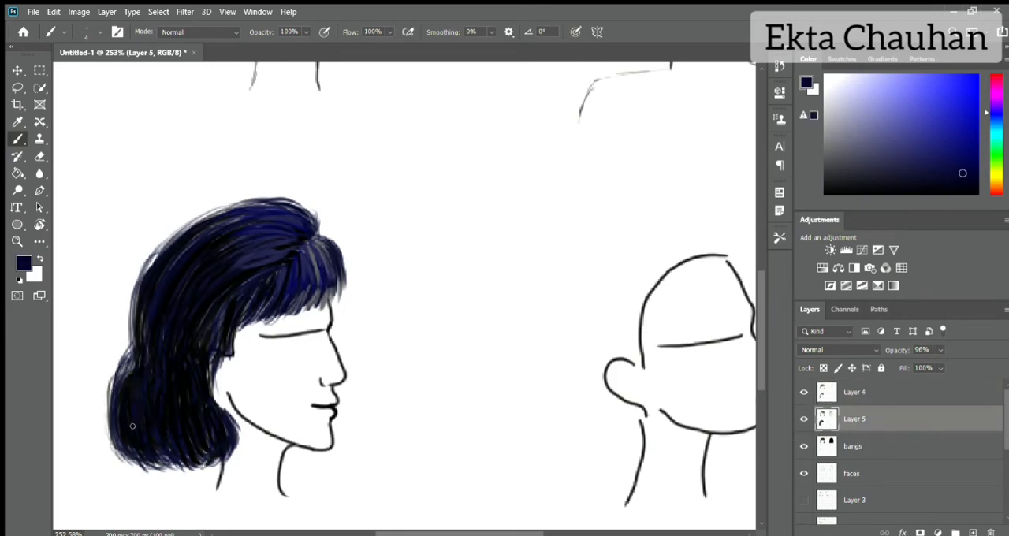
Step: On Layer 5, add dark navy strands along the hair's front edge by the ear and around the lower curl's outline
{"action": "left_click_drag", "start_coordinate": [203, 370], "coordinate": [223, 410]}
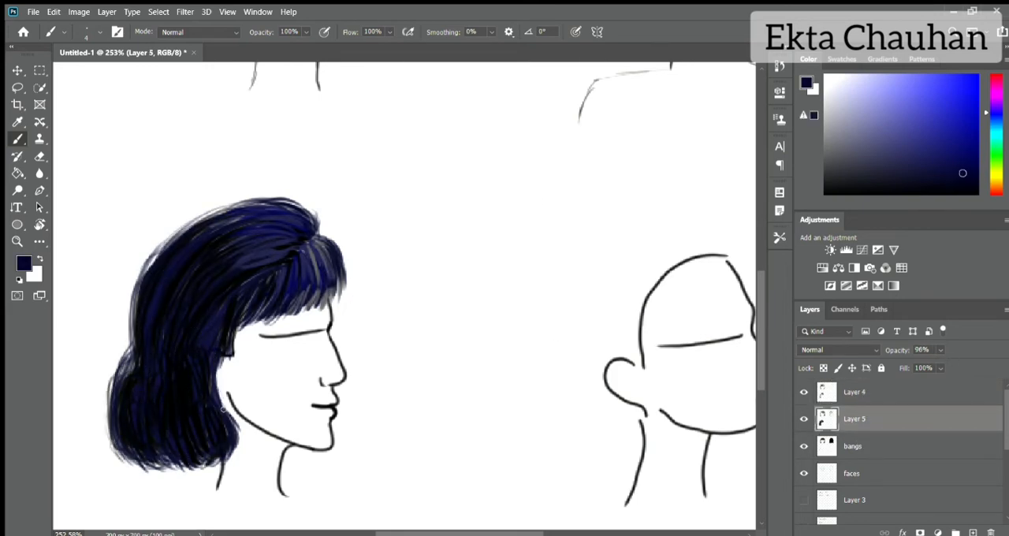
{"action": "left_click_drag", "start_coordinate": [227, 359], "coordinate": [219, 412]}
{"action": "key", "text": "ctrl+0"}
{"action": "mouse_move", "coordinate": [321, 312]}
{"action": "left_mouse_down"}
{"action": "mouse_move", "coordinate": [272, 335]}
{"action": "mouse_move", "coordinate": [258, 374]}
{"action": "left_mouse_up"}
{"action": "left_click_drag", "start_coordinate": [288, 317], "coordinate": [261, 370]}
{"action": "left_click_drag", "start_coordinate": [266, 407], "coordinate": [300, 413]}
{"action": "left_click_drag", "start_coordinate": [259, 385], "coordinate": [264, 413]}
{"action": "left_click_drag", "start_coordinate": [264, 410], "coordinate": [297, 416]}
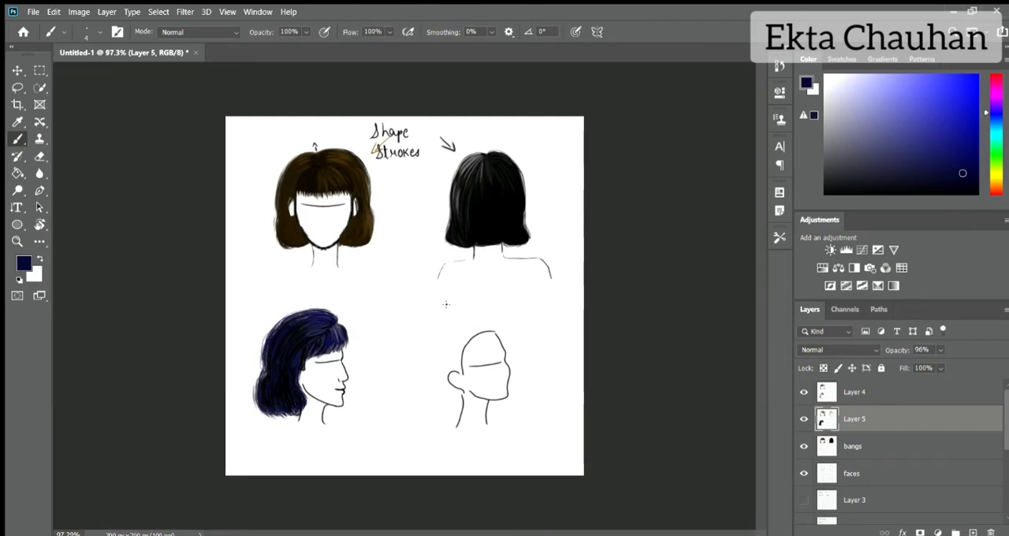
{"action": "left_click_drag", "start_coordinate": [305, 380], "coordinate": [304, 409]}
Step: On Layer 4, draw fine black strands along the bob's top and back contour with the brush size reduced to 3
{"action": "scroll", "coordinate": [368, 311], "scroll_direction": "up", "scroll_amount": 8}
{"action": "key", "text": "alt+bracketright"}
{"action": "left_click", "coordinate": [276, 352], "text": "alt"}
{"action": "key", "text": "bracketleft"}
{"action": "mouse_move", "coordinate": [276, 345]}
{"action": "left_mouse_down"}
{"action": "mouse_move", "coordinate": [298, 359]}
{"action": "mouse_move", "coordinate": [254, 326]}
{"action": "left_mouse_up"}
{"action": "left_click_drag", "start_coordinate": [261, 358], "coordinate": [230, 373]}
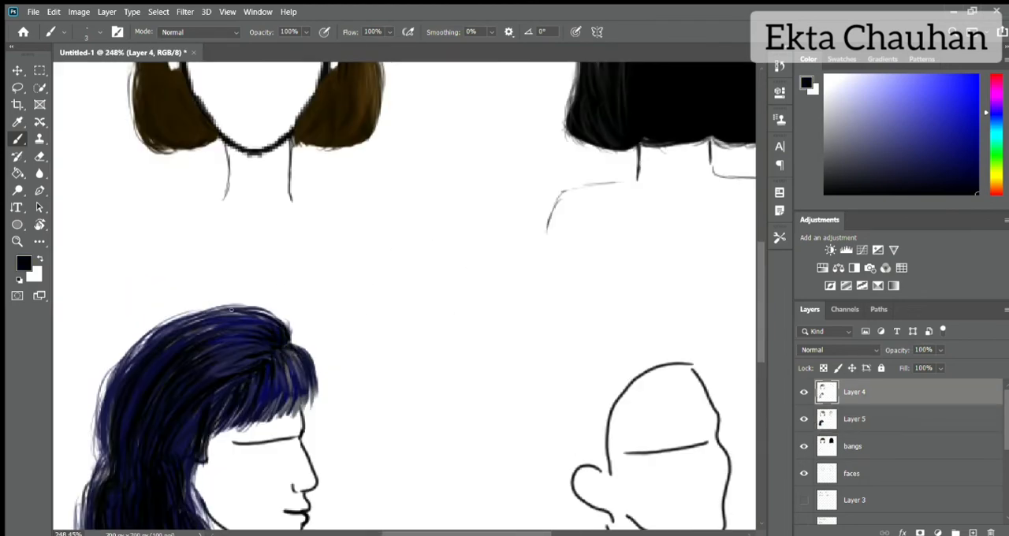
{"action": "left_click_drag", "start_coordinate": [238, 305], "coordinate": [181, 320]}
{"action": "left_click_drag", "start_coordinate": [151, 329], "coordinate": [97, 419]}
{"action": "left_click_drag", "start_coordinate": [102, 385], "coordinate": [87, 452]}
{"action": "left_click_drag", "start_coordinate": [145, 337], "coordinate": [91, 457]}
Step: Review the side-profile bob on the whole page, then examine the bare three-quarter-view head up close
{"action": "scroll", "coordinate": [350, 318], "scroll_direction": "down", "scroll_amount": 8}
{"action": "scroll", "coordinate": [275, 285], "scroll_direction": "up", "scroll_amount": 2}
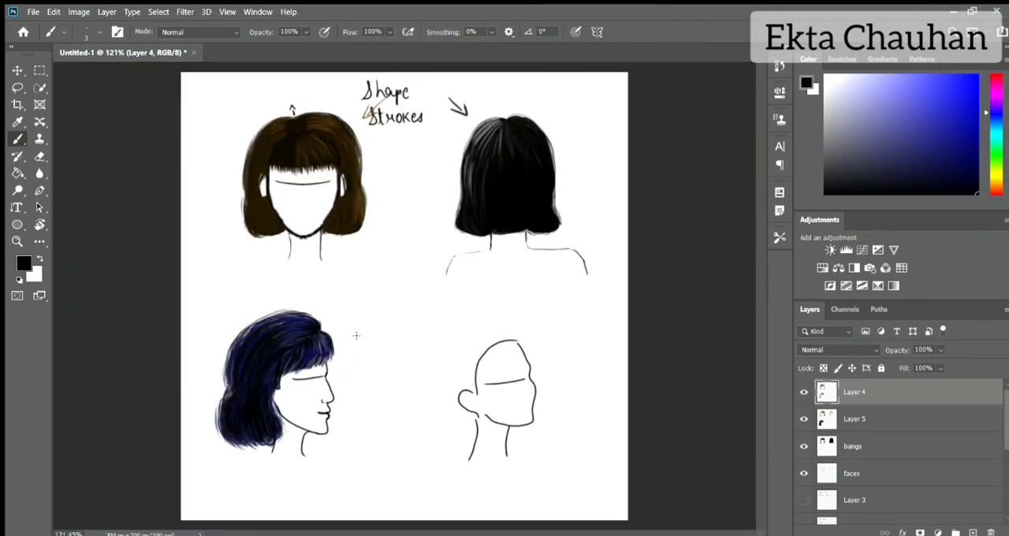
{"action": "scroll", "coordinate": [477, 420], "scroll_direction": "up", "scroll_amount": 6}
{"action": "scroll", "coordinate": [476, 419], "scroll_direction": "down", "scroll_amount": 2}
{"action": "scroll", "coordinate": [476, 420], "scroll_direction": "left", "scroll_amount": 1}
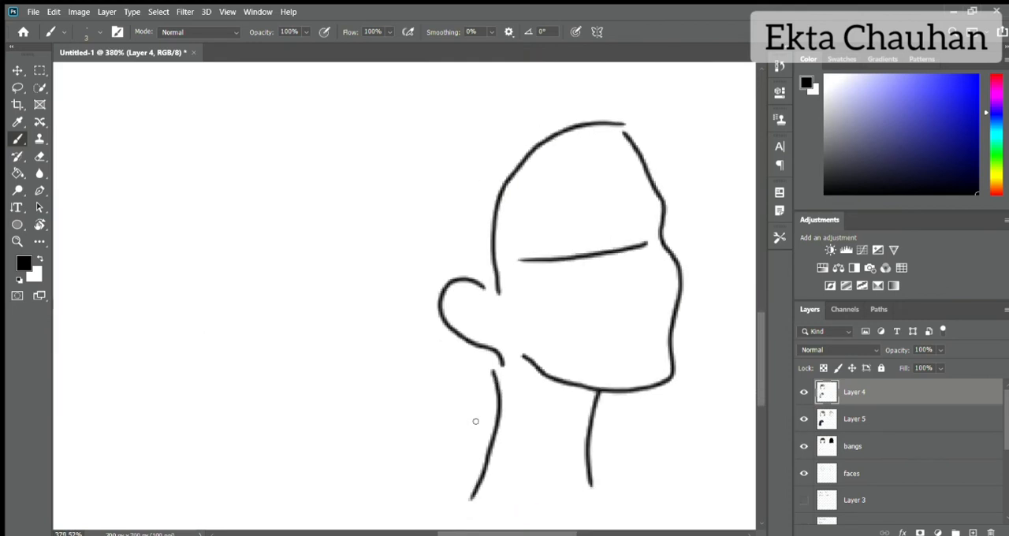
{"action": "scroll", "coordinate": [476, 419], "scroll_direction": "right", "scroll_amount": 5}
{"action": "scroll", "coordinate": [559, 87], "scroll_direction": "down", "scroll_amount": 1}
{"action": "scroll", "coordinate": [557, 85], "scroll_direction": "right", "scroll_amount": 5}
{"action": "scroll", "coordinate": [557, 85], "scroll_direction": "up", "scroll_amount": 3}
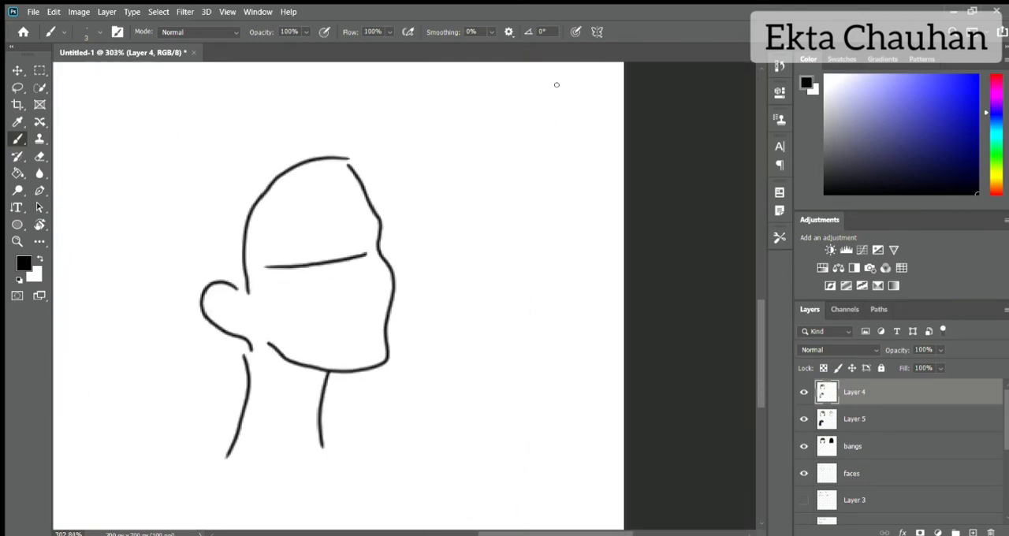
Step: On Layer 5, draw dark maroon strands for the fringe across the three-quarter head's forehead with brush size 3
{"action": "left_click", "coordinate": [866, 425]}
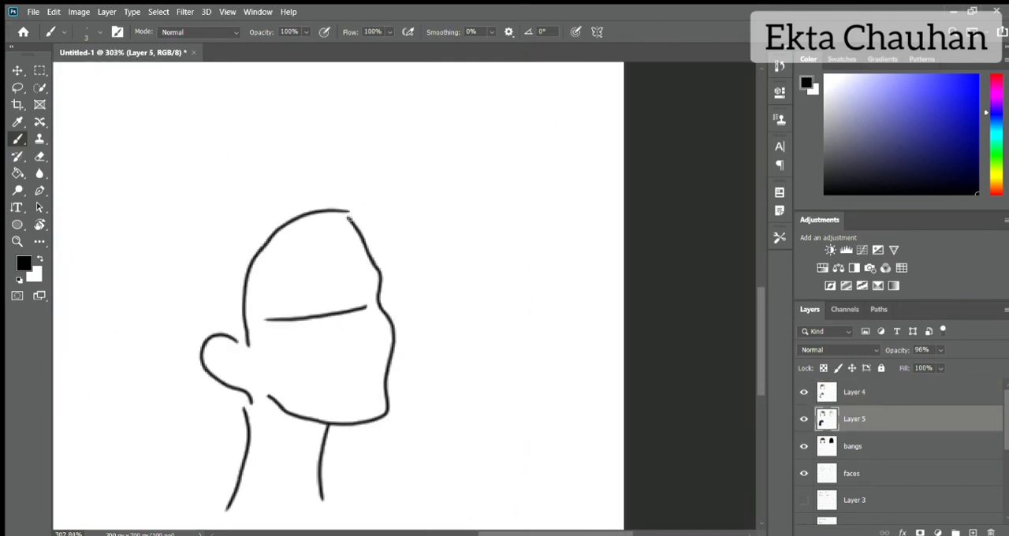
{"action": "left_click_drag", "start_coordinate": [990, 183], "coordinate": [984, 75]}
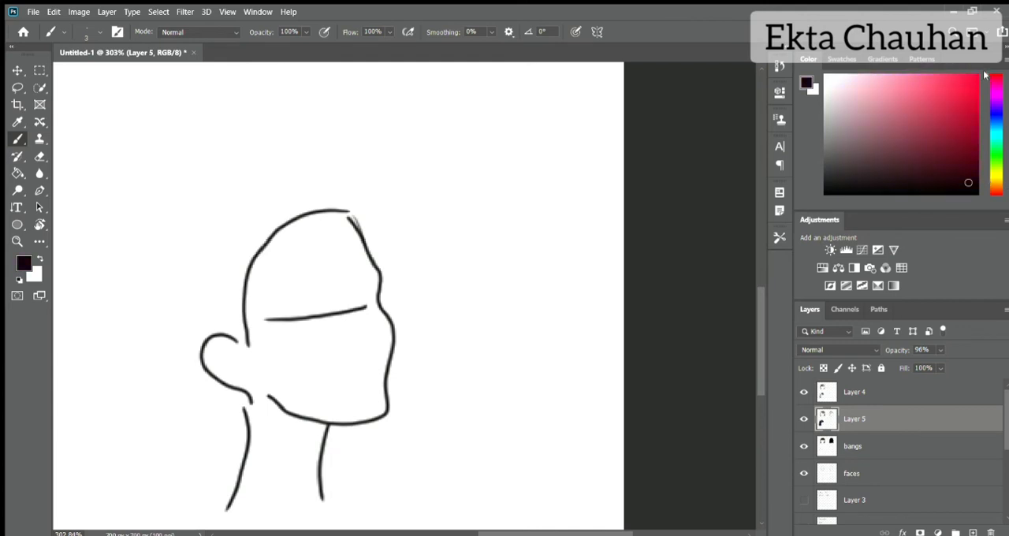
{"action": "mouse_move", "coordinate": [352, 234]}
{"action": "left_mouse_down"}
{"action": "mouse_move", "coordinate": [349, 265]}
{"action": "mouse_move", "coordinate": [324, 219]}
{"action": "left_mouse_up"}
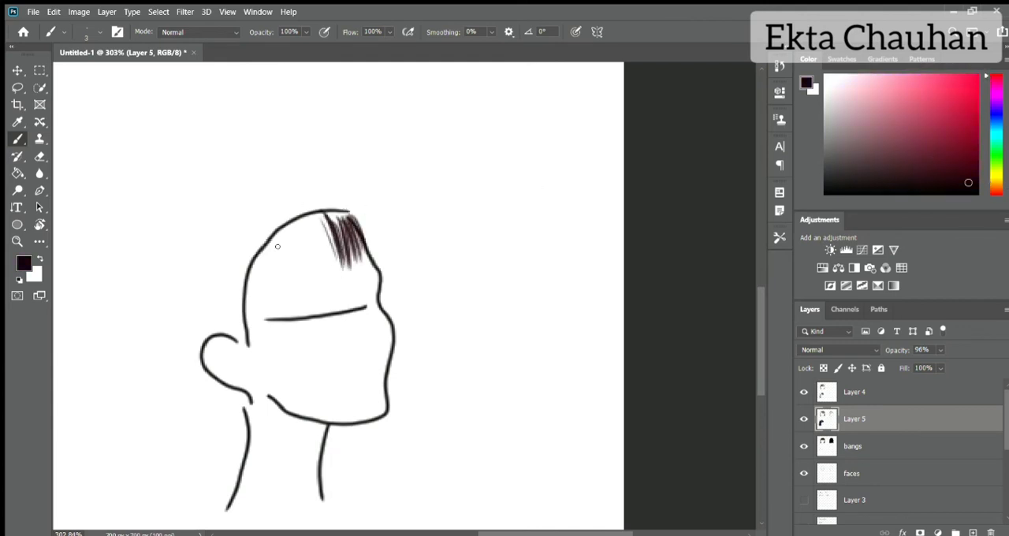
{"action": "mouse_move", "coordinate": [261, 260]}
{"action": "left_mouse_down"}
{"action": "mouse_move", "coordinate": [252, 284]}
{"action": "mouse_move", "coordinate": [270, 240]}
{"action": "mouse_move", "coordinate": [279, 285]}
{"action": "mouse_move", "coordinate": [293, 266]}
{"action": "mouse_move", "coordinate": [330, 252]}
{"action": "mouse_move", "coordinate": [330, 223]}
{"action": "mouse_move", "coordinate": [366, 242]}
{"action": "mouse_move", "coordinate": [352, 234]}
{"action": "mouse_move", "coordinate": [349, 258]}
{"action": "mouse_move", "coordinate": [348, 235]}
{"action": "mouse_move", "coordinate": [330, 276]}
{"action": "left_mouse_up"}
{"action": "mouse_move", "coordinate": [309, 215]}
{"action": "left_mouse_down"}
{"action": "mouse_move", "coordinate": [323, 278]}
{"action": "mouse_move", "coordinate": [312, 287]}
{"action": "left_mouse_up"}
{"action": "left_click_drag", "start_coordinate": [322, 230], "coordinate": [332, 282]}
{"action": "mouse_move", "coordinate": [345, 241]}
{"action": "left_mouse_down"}
{"action": "mouse_move", "coordinate": [339, 280]}
{"action": "mouse_move", "coordinate": [370, 261]}
{"action": "left_mouse_up"}
{"action": "left_click_drag", "start_coordinate": [368, 228], "coordinate": [380, 258]}
Step: Block in the crown, back and lower curl of the three-quarter bob in dark maroon with brush size 7
{"action": "mouse_move", "coordinate": [260, 184]}
{"action": "left_mouse_down"}
{"action": "mouse_move", "coordinate": [203, 272]}
{"action": "mouse_move", "coordinate": [181, 378]}
{"action": "mouse_move", "coordinate": [178, 429]}
{"action": "mouse_move", "coordinate": [240, 447]}
{"action": "left_mouse_up"}
{"action": "mouse_move", "coordinate": [309, 174]}
{"action": "left_mouse_down"}
{"action": "mouse_move", "coordinate": [338, 186]}
{"action": "mouse_move", "coordinate": [330, 203]}
{"action": "mouse_move", "coordinate": [267, 200]}
{"action": "mouse_move", "coordinate": [183, 280]}
{"action": "left_mouse_up"}
{"action": "key", "text": "bracketright"}
{"action": "left_click_drag", "start_coordinate": [224, 207], "coordinate": [180, 336]}
{"action": "mouse_move", "coordinate": [181, 290]}
{"action": "left_mouse_down"}
{"action": "mouse_move", "coordinate": [192, 388]}
{"action": "mouse_move", "coordinate": [182, 374]}
{"action": "left_mouse_up"}
{"action": "left_click_drag", "start_coordinate": [352, 195], "coordinate": [365, 216]}
{"action": "mouse_move", "coordinate": [268, 183]}
{"action": "left_mouse_down"}
{"action": "mouse_move", "coordinate": [219, 213]}
{"action": "mouse_move", "coordinate": [183, 307]}
{"action": "left_mouse_up"}
{"action": "mouse_move", "coordinate": [256, 206]}
{"action": "left_mouse_down"}
{"action": "mouse_move", "coordinate": [211, 300]}
{"action": "mouse_move", "coordinate": [237, 325]}
{"action": "mouse_move", "coordinate": [227, 314]}
{"action": "mouse_move", "coordinate": [181, 331]}
{"action": "mouse_move", "coordinate": [198, 398]}
{"action": "mouse_move", "coordinate": [212, 406]}
{"action": "mouse_move", "coordinate": [244, 339]}
{"action": "mouse_move", "coordinate": [211, 237]}
{"action": "mouse_move", "coordinate": [186, 414]}
{"action": "mouse_move", "coordinate": [197, 433]}
{"action": "mouse_move", "coordinate": [228, 406]}
{"action": "mouse_move", "coordinate": [243, 410]}
{"action": "mouse_move", "coordinate": [222, 448]}
{"action": "mouse_move", "coordinate": [210, 386]}
{"action": "left_mouse_up"}
{"action": "mouse_move", "coordinate": [240, 190]}
{"action": "left_mouse_down"}
{"action": "mouse_move", "coordinate": [274, 206]}
{"action": "mouse_move", "coordinate": [245, 234]}
{"action": "mouse_move", "coordinate": [257, 248]}
{"action": "mouse_move", "coordinate": [303, 191]}
{"action": "mouse_move", "coordinate": [330, 217]}
{"action": "mouse_move", "coordinate": [336, 192]}
{"action": "mouse_move", "coordinate": [376, 217]}
{"action": "mouse_move", "coordinate": [351, 200]}
{"action": "mouse_move", "coordinate": [372, 245]}
{"action": "left_mouse_up"}
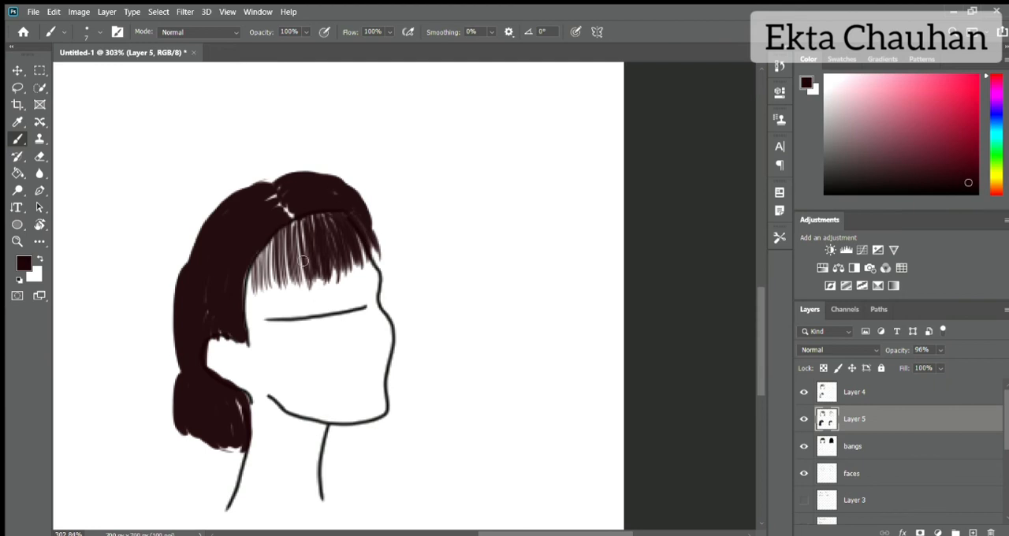
Step: Thicken the fringe and back edge with size 3 strands, and shade the parting black on Layer 4
{"action": "mouse_move", "coordinate": [253, 260]}
{"action": "left_mouse_down"}
{"action": "mouse_move", "coordinate": [286, 250]}
{"action": "mouse_move", "coordinate": [288, 231]}
{"action": "mouse_move", "coordinate": [312, 224]}
{"action": "mouse_move", "coordinate": [337, 261]}
{"action": "mouse_move", "coordinate": [374, 246]}
{"action": "mouse_move", "coordinate": [366, 244]}
{"action": "left_mouse_up"}
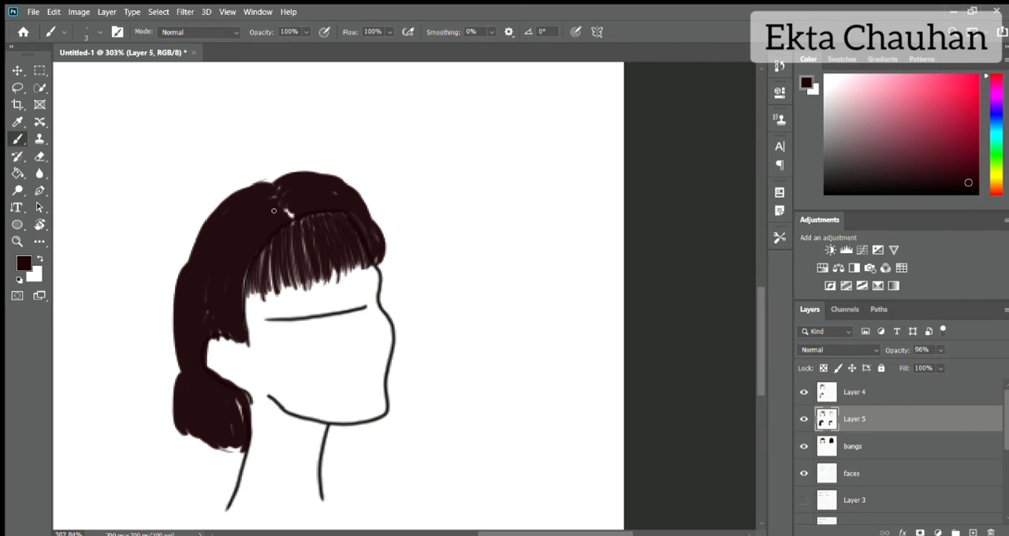
{"action": "mouse_move", "coordinate": [189, 264]}
{"action": "left_mouse_down"}
{"action": "mouse_move", "coordinate": [201, 218]}
{"action": "mouse_move", "coordinate": [237, 189]}
{"action": "mouse_move", "coordinate": [188, 260]}
{"action": "mouse_move", "coordinate": [193, 229]}
{"action": "left_mouse_up"}
{"action": "left_click", "coordinate": [873, 393]}
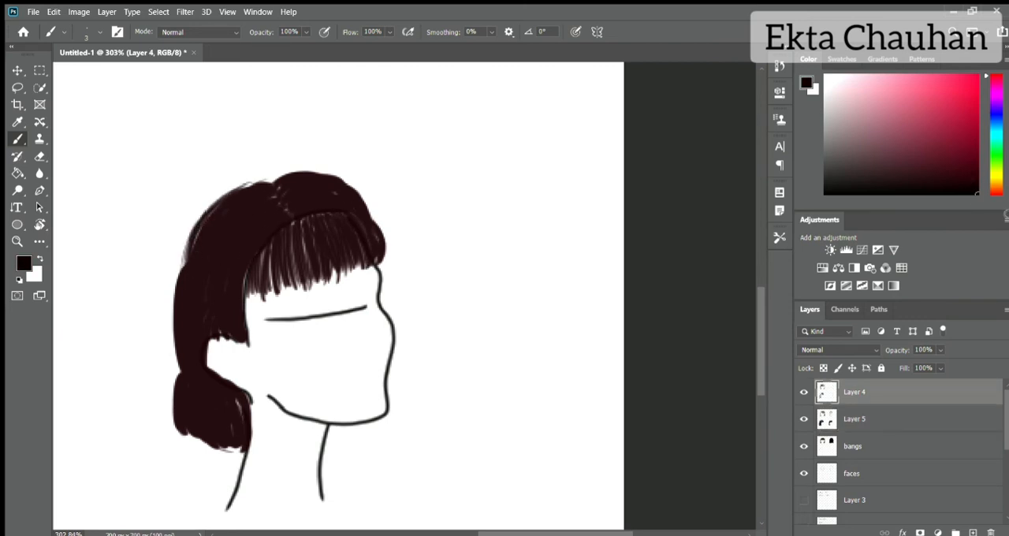
{"action": "mouse_move", "coordinate": [267, 185]}
{"action": "left_mouse_down"}
{"action": "mouse_move", "coordinate": [248, 219]}
{"action": "mouse_move", "coordinate": [274, 227]}
{"action": "left_mouse_up"}
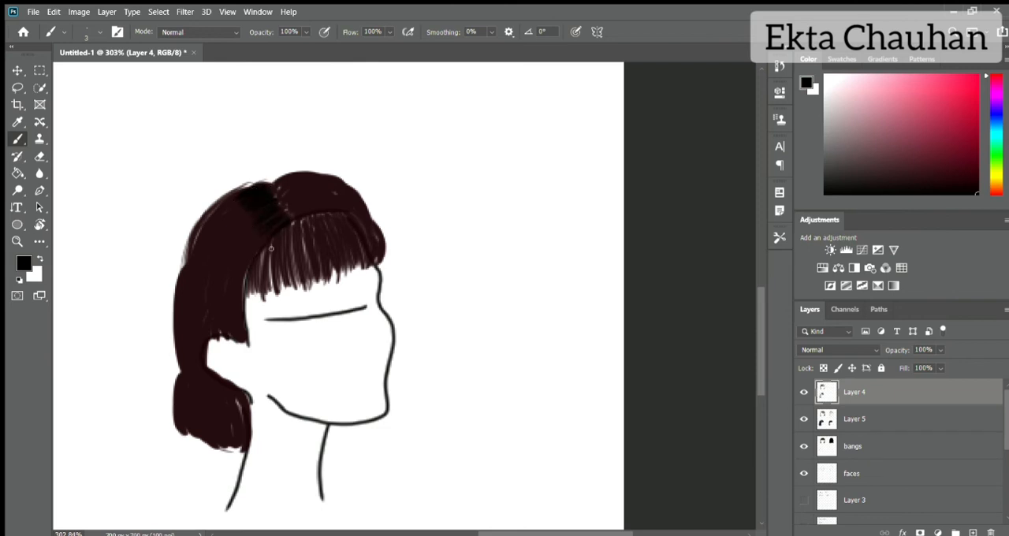
Step: Paint a solid olive-green patch on the blank page area beside the three-quarter head
{"action": "left_click", "coordinate": [996, 172]}
{"action": "left_click", "coordinate": [953, 145]}
{"action": "mouse_move", "coordinate": [460, 190]}
{"action": "left_mouse_down"}
{"action": "mouse_move", "coordinate": [511, 166]}
{"action": "mouse_move", "coordinate": [472, 234]}
{"action": "mouse_move", "coordinate": [532, 199]}
{"action": "mouse_move", "coordinate": [535, 229]}
{"action": "left_mouse_up"}
{"action": "key", "text": "bracketright"}
{"action": "key", "text": "bracketright"}
{"action": "key", "text": "bracketright"}
{"action": "key", "text": "bracketright"}
{"action": "key", "text": "bracketright"}
{"action": "key", "text": "bracketright"}
{"action": "key", "text": "bracketright"}
{"action": "key", "text": "bracketright"}
{"action": "key", "text": "bracketright"}
{"action": "key", "text": "bracketright"}
{"action": "key", "text": "bracketright"}
{"action": "key", "text": "bracketright"}
{"action": "key", "text": "bracketright"}
Step: Draw dark olive shadow strokes across the upper part of the green patch with the brush size reduced to 5
{"action": "left_click", "coordinate": [952, 173]}
{"action": "key", "text": "bracketleft"}
{"action": "key", "text": "bracketleft"}
{"action": "key", "text": "bracketleft"}
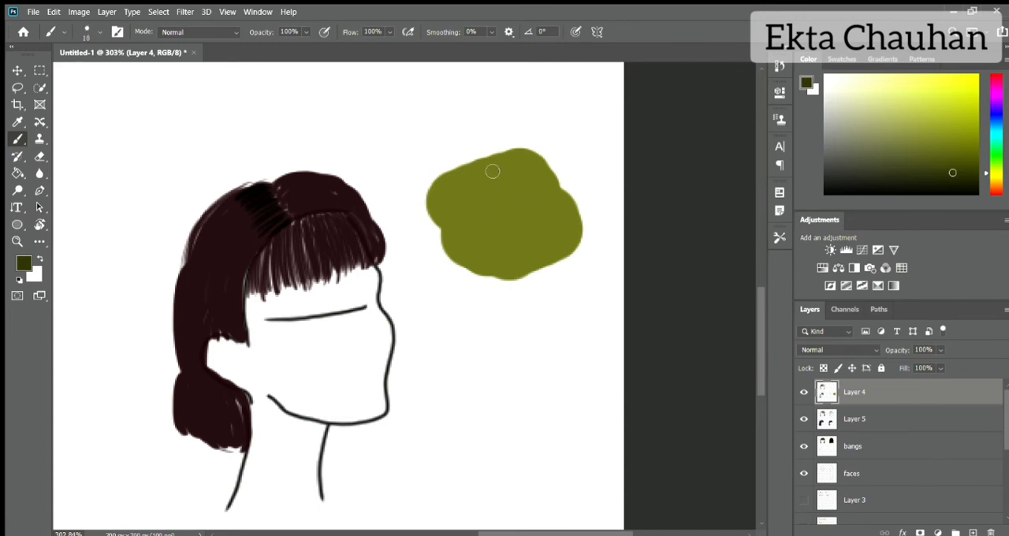
{"action": "left_click_drag", "start_coordinate": [451, 177], "coordinate": [509, 156]}
{"action": "left_click_drag", "start_coordinate": [440, 197], "coordinate": [528, 165]}
{"action": "left_click_drag", "start_coordinate": [452, 214], "coordinate": [536, 188]}
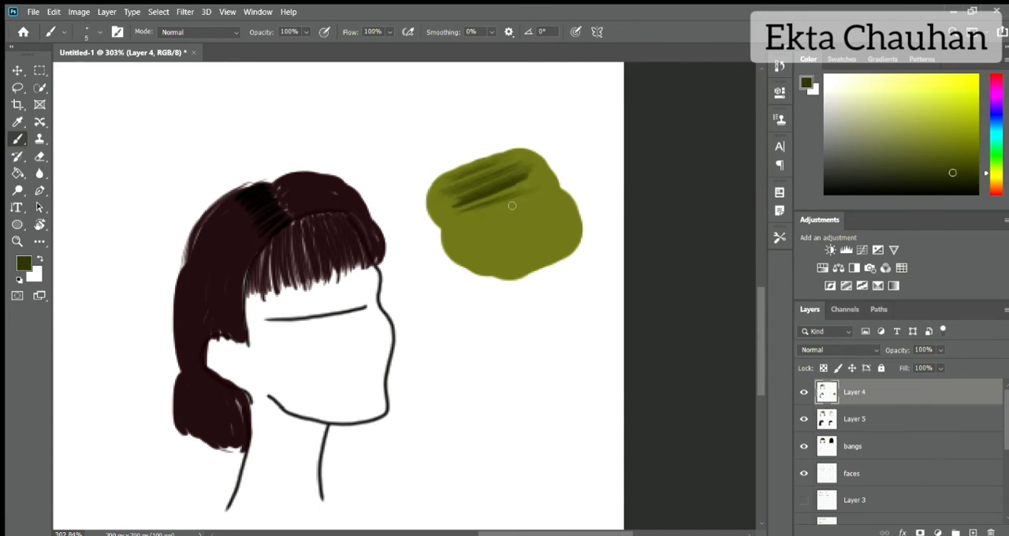
Step: Add lighter olive highlight strokes across the middle and lower part of the green patch
{"action": "left_click_drag", "start_coordinate": [465, 252], "coordinate": [555, 213]}
{"action": "left_click", "coordinate": [557, 243], "text": "alt"}
{"action": "left_click_drag", "start_coordinate": [489, 231], "coordinate": [555, 197]}
{"action": "mouse_move", "coordinate": [441, 229]}
{"action": "left_mouse_down"}
{"action": "mouse_move", "coordinate": [536, 194]}
{"action": "mouse_move", "coordinate": [591, 232]}
{"action": "left_mouse_up"}
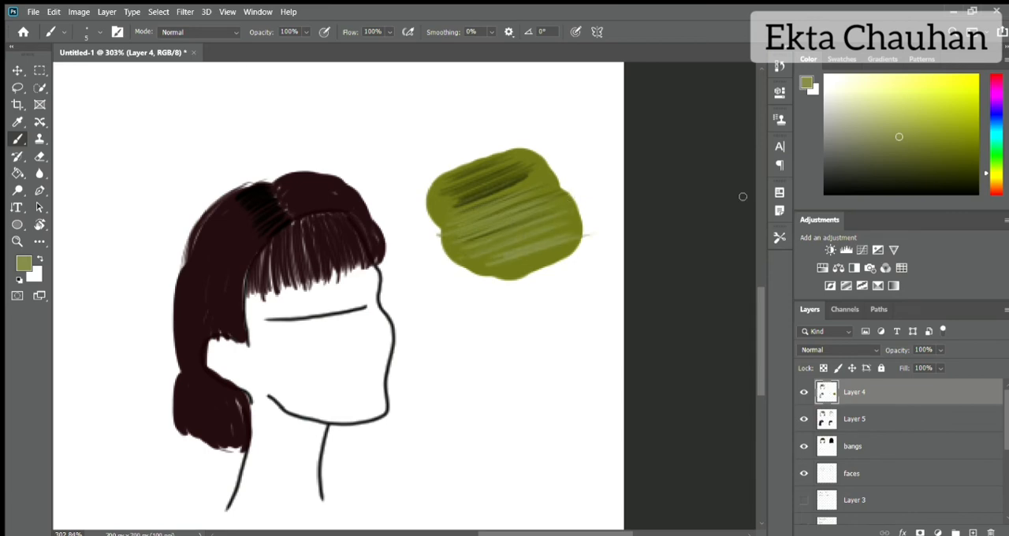
Step: On Layer 4, draw darker maroon strands down the bob's back and around the lower curl with brush size 5
{"action": "left_click", "coordinate": [230, 278], "text": "alt"}
{"action": "left_click_drag", "start_coordinate": [230, 194], "coordinate": [187, 251]}
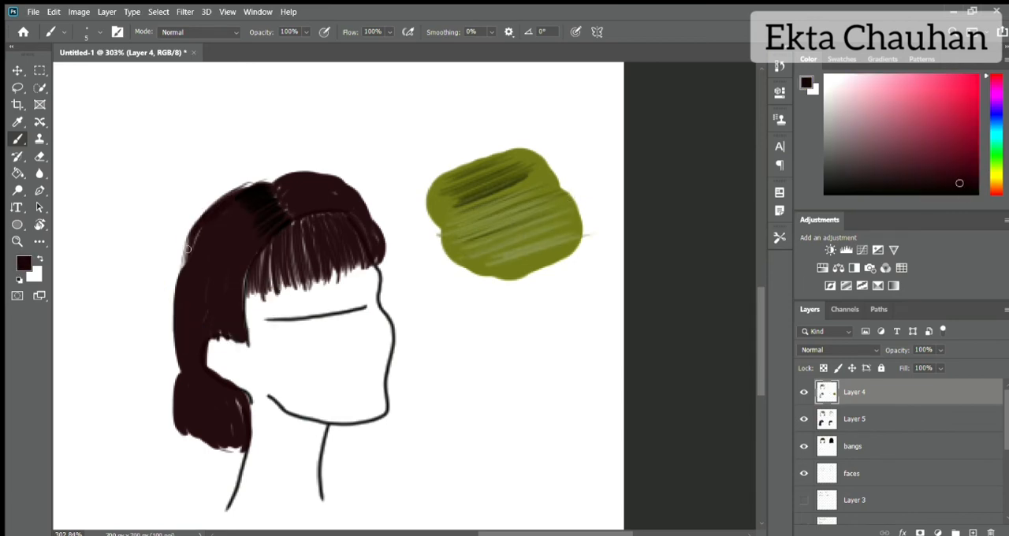
{"action": "mouse_move", "coordinate": [260, 182]}
{"action": "left_mouse_down"}
{"action": "mouse_move", "coordinate": [193, 260]}
{"action": "mouse_move", "coordinate": [175, 317]}
{"action": "left_mouse_up"}
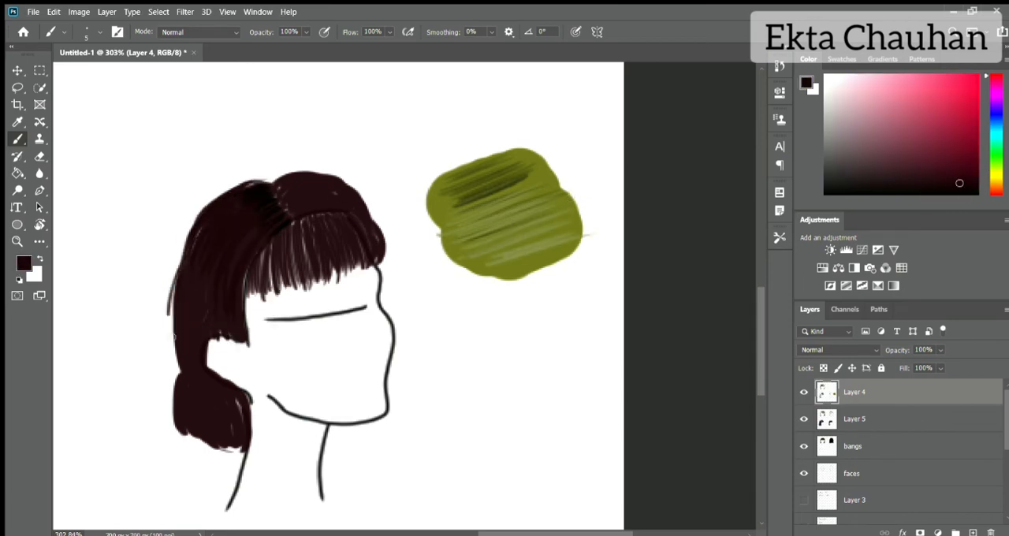
{"action": "left_click_drag", "start_coordinate": [178, 268], "coordinate": [172, 406]}
{"action": "mouse_move", "coordinate": [174, 370]}
{"action": "left_mouse_down"}
{"action": "mouse_move", "coordinate": [175, 433]}
{"action": "mouse_move", "coordinate": [240, 410]}
{"action": "mouse_move", "coordinate": [252, 445]}
{"action": "mouse_move", "coordinate": [170, 394]}
{"action": "mouse_move", "coordinate": [194, 426]}
{"action": "left_mouse_up"}
{"action": "mouse_move", "coordinate": [175, 340]}
{"action": "left_mouse_down"}
{"action": "mouse_move", "coordinate": [170, 370]}
{"action": "mouse_move", "coordinate": [176, 309]}
{"action": "left_mouse_up"}
{"action": "left_click_drag", "start_coordinate": [177, 276], "coordinate": [172, 315]}
Step: Shade the parting and fringe roots black, and draw fine dark strands over the front of the crown with brush size 2
{"action": "mouse_move", "coordinate": [273, 181]}
{"action": "left_mouse_down"}
{"action": "mouse_move", "coordinate": [318, 168]}
{"action": "mouse_move", "coordinate": [316, 207]}
{"action": "mouse_move", "coordinate": [289, 181]}
{"action": "mouse_move", "coordinate": [313, 210]}
{"action": "left_mouse_up"}
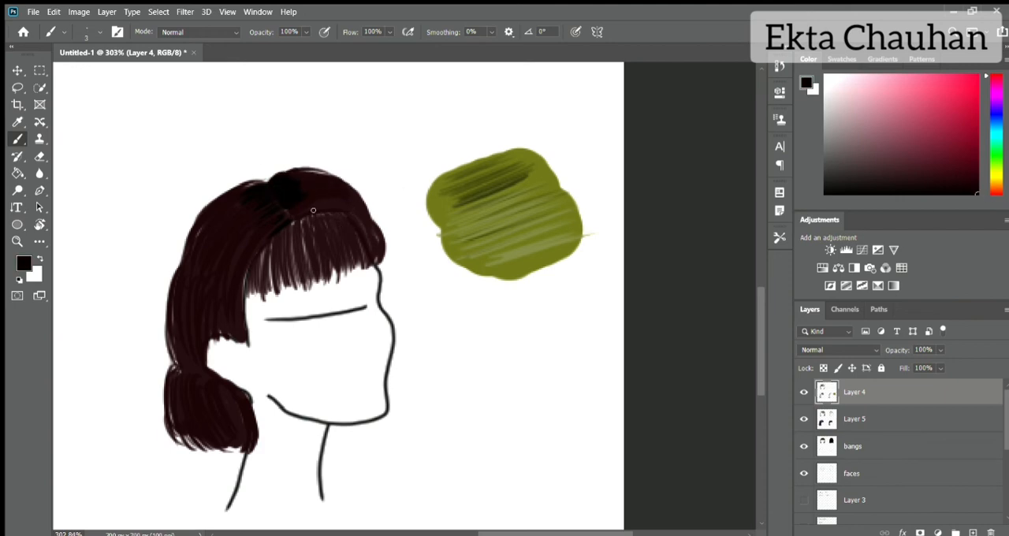
{"action": "mouse_move", "coordinate": [268, 254]}
{"action": "left_mouse_down"}
{"action": "mouse_move", "coordinate": [309, 222]}
{"action": "mouse_move", "coordinate": [330, 240]}
{"action": "mouse_move", "coordinate": [337, 277]}
{"action": "mouse_move", "coordinate": [263, 303]}
{"action": "mouse_move", "coordinate": [313, 247]}
{"action": "left_mouse_up"}
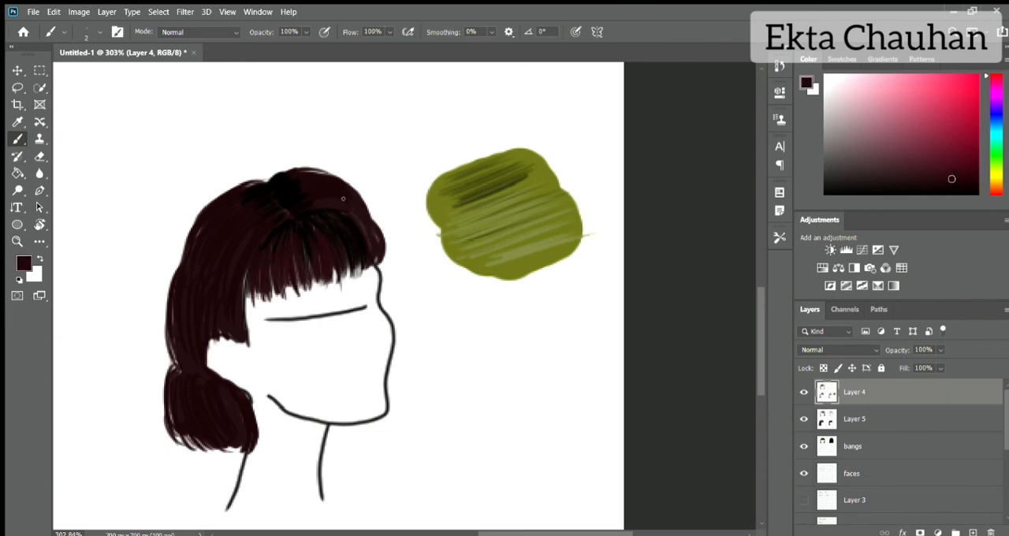
{"action": "left_click_drag", "start_coordinate": [340, 179], "coordinate": [368, 200]}
{"action": "left_click", "coordinate": [967, 182]}
{"action": "left_click_drag", "start_coordinate": [310, 172], "coordinate": [361, 215]}
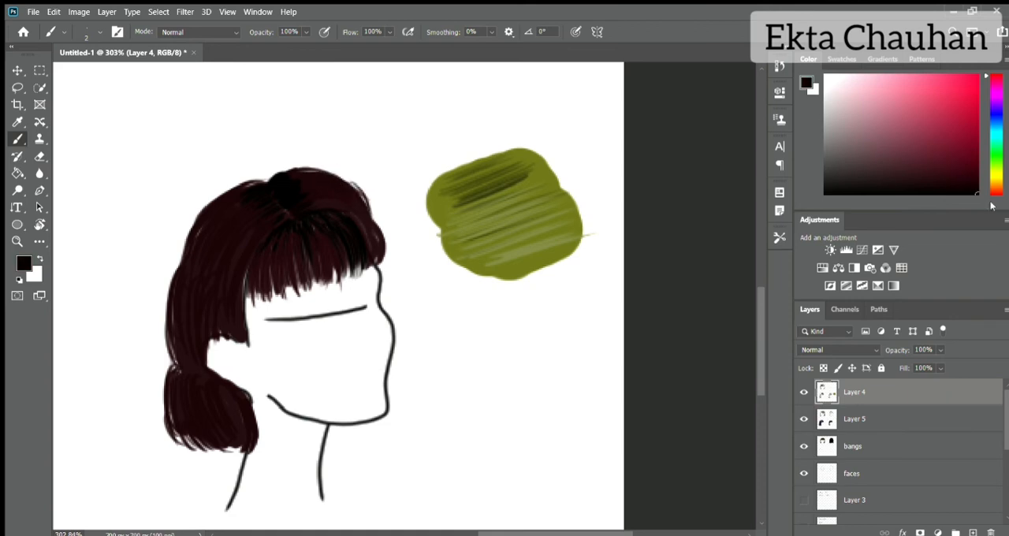
{"action": "mouse_move", "coordinate": [292, 171]}
{"action": "left_mouse_down"}
{"action": "mouse_move", "coordinate": [347, 183]}
{"action": "mouse_move", "coordinate": [380, 228]}
{"action": "mouse_move", "coordinate": [359, 223]}
{"action": "left_mouse_up"}
Step: Draw fine black strands along the three-quarter bob's top and back contour with brush size 2
{"action": "left_click_drag", "start_coordinate": [234, 185], "coordinate": [185, 251]}
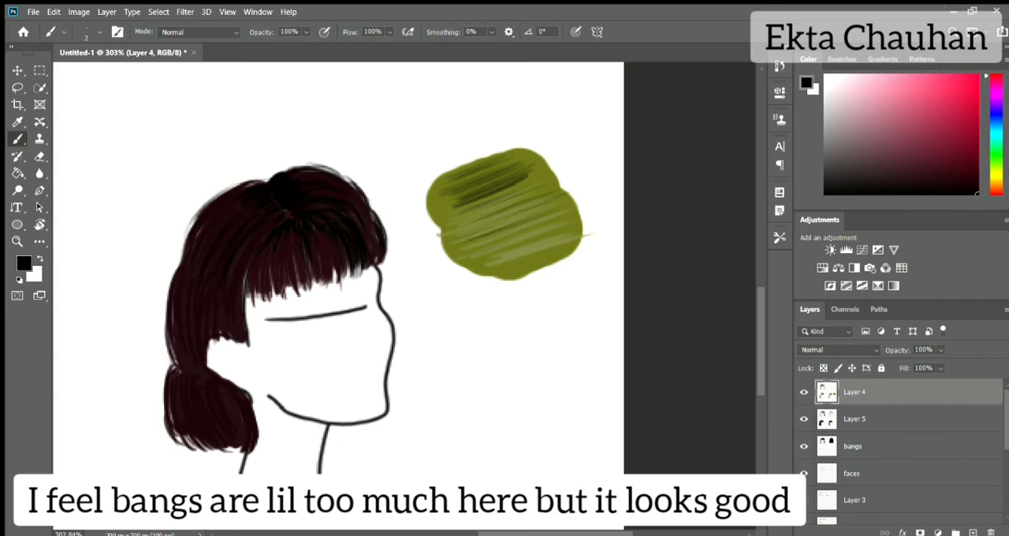
{"action": "left_click_drag", "start_coordinate": [198, 218], "coordinate": [164, 364]}
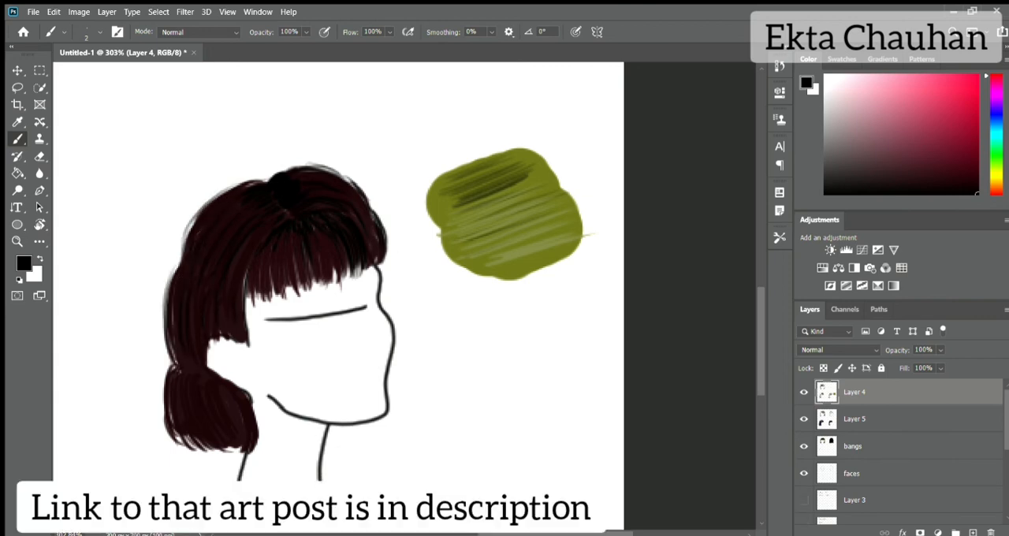
{"action": "mouse_move", "coordinate": [268, 181]}
{"action": "left_mouse_down"}
{"action": "mouse_move", "coordinate": [312, 163]}
{"action": "mouse_move", "coordinate": [331, 171]}
{"action": "mouse_move", "coordinate": [309, 162]}
{"action": "left_mouse_up"}
{"action": "mouse_move", "coordinate": [260, 181]}
{"action": "left_mouse_down"}
{"action": "mouse_move", "coordinate": [228, 188]}
{"action": "mouse_move", "coordinate": [258, 178]}
{"action": "left_mouse_up"}
{"action": "mouse_move", "coordinate": [201, 211]}
{"action": "left_mouse_down"}
{"action": "mouse_move", "coordinate": [242, 180]}
{"action": "mouse_move", "coordinate": [186, 241]}
{"action": "left_mouse_up"}
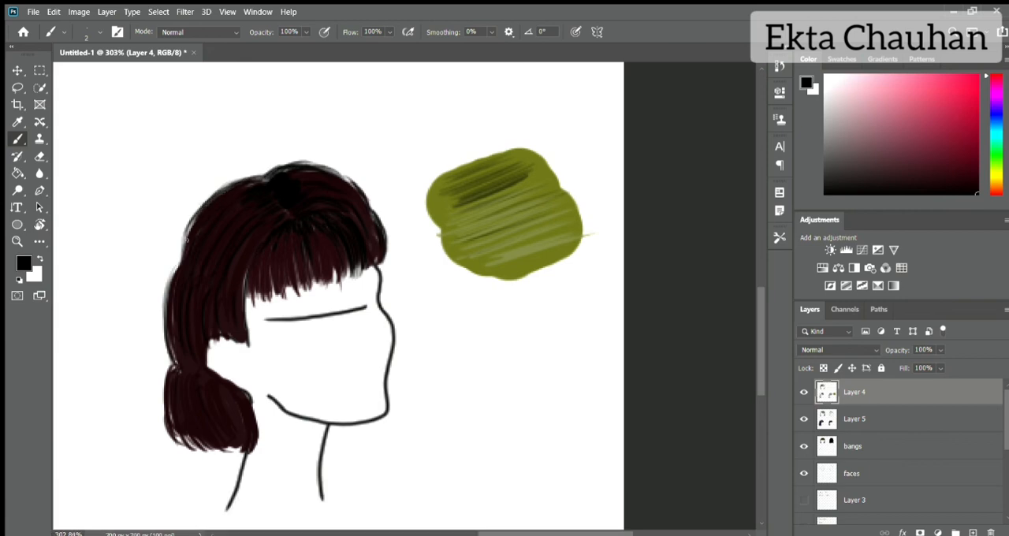
{"action": "left_click_drag", "start_coordinate": [212, 192], "coordinate": [180, 265]}
Step: Add fine black strands beside the ear, around the lower curl's outline and along the front edge of the fringe
{"action": "left_click_drag", "start_coordinate": [245, 268], "coordinate": [246, 346]}
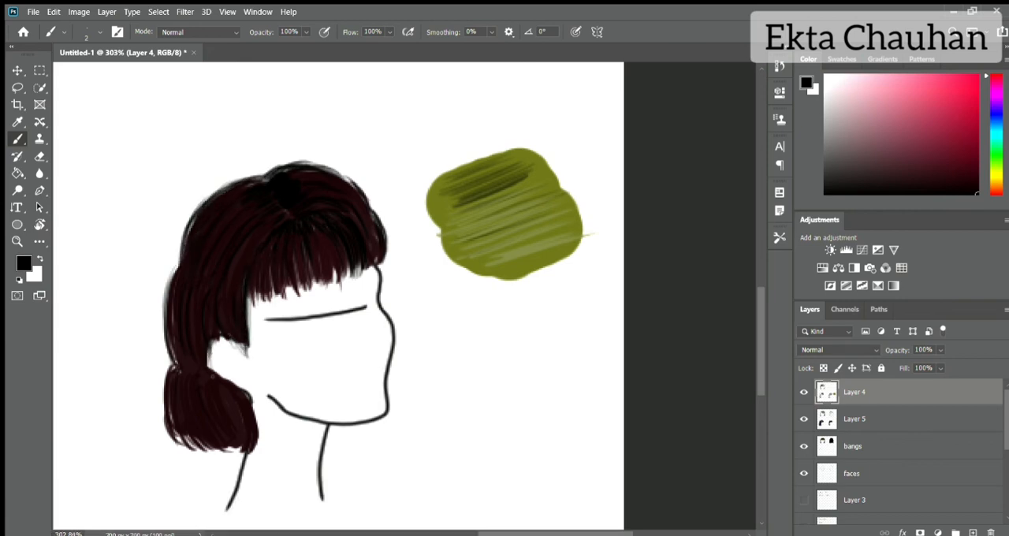
{"action": "left_click_drag", "start_coordinate": [253, 401], "coordinate": [259, 453]}
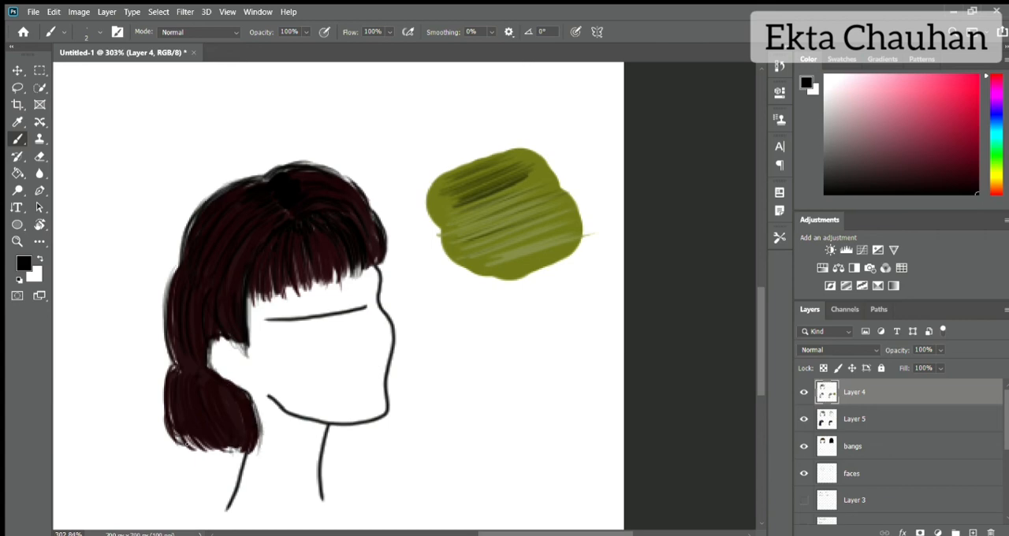
{"action": "left_click_drag", "start_coordinate": [197, 439], "coordinate": [203, 456]}
{"action": "left_click_drag", "start_coordinate": [208, 439], "coordinate": [213, 457]}
{"action": "left_click_drag", "start_coordinate": [164, 374], "coordinate": [163, 433]}
{"action": "left_click_drag", "start_coordinate": [164, 375], "coordinate": [163, 430]}
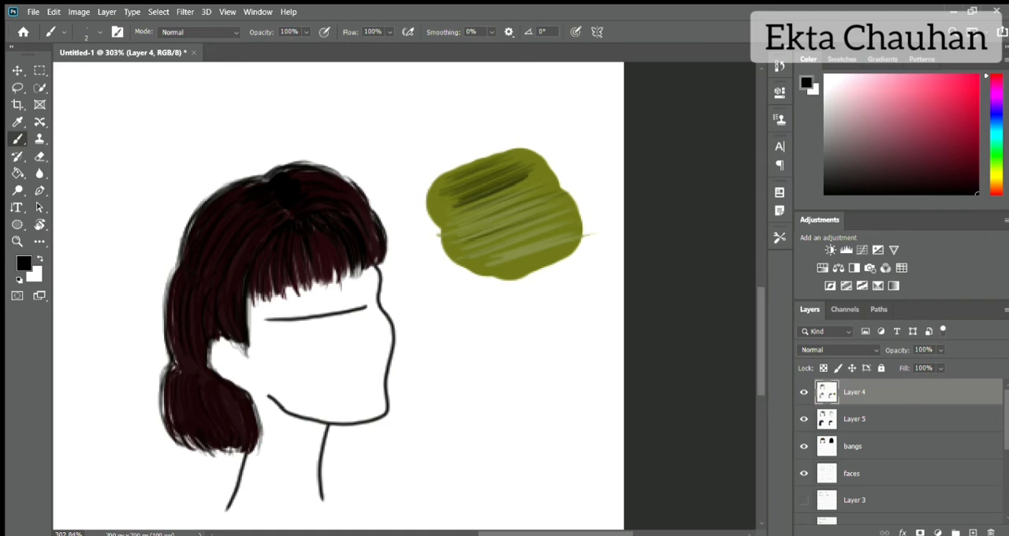
{"action": "mouse_move", "coordinate": [371, 208]}
{"action": "left_mouse_down"}
{"action": "mouse_move", "coordinate": [384, 239]}
{"action": "mouse_move", "coordinate": [376, 261]}
{"action": "left_mouse_up"}
{"action": "left_click_drag", "start_coordinate": [334, 184], "coordinate": [347, 182]}
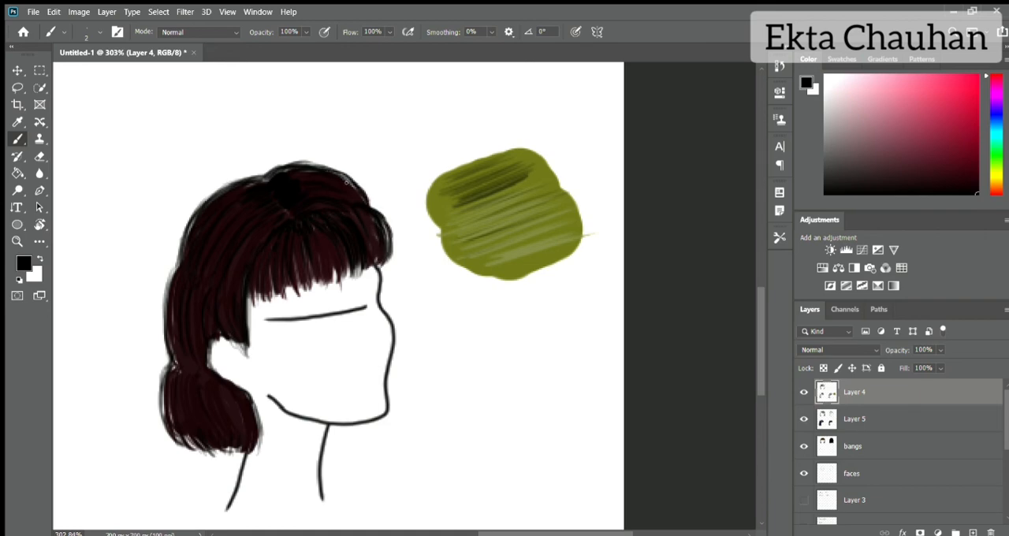
Step: Sample the maroon base with Layer 4 temporarily hidden, and add slightly lighter maroon strands over the front crown and fringe
{"action": "left_click", "coordinate": [804, 391]}
{"action": "left_click", "coordinate": [261, 225], "text": "alt"}
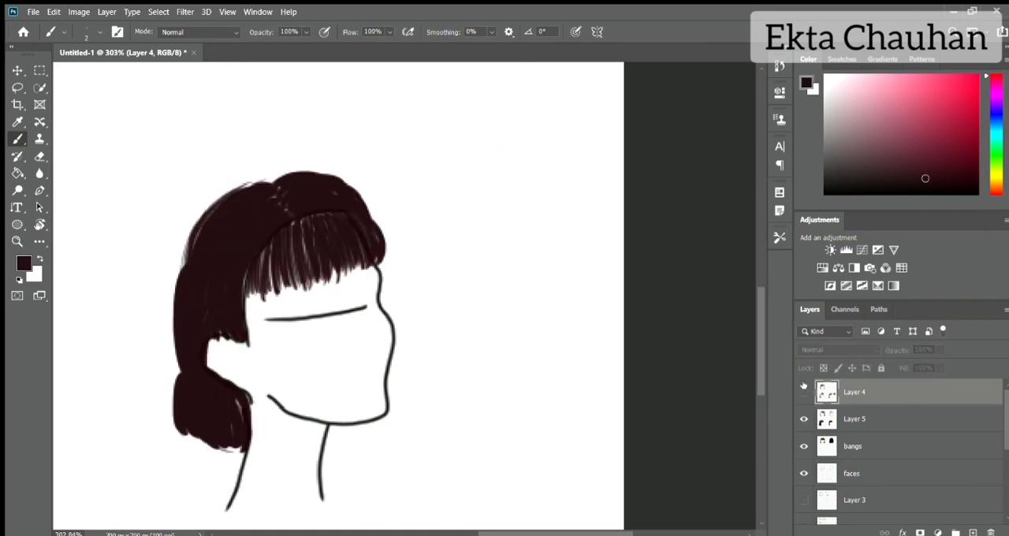
{"action": "left_click", "coordinate": [803, 388]}
{"action": "left_click_drag", "start_coordinate": [921, 176], "coordinate": [893, 168]}
{"action": "mouse_move", "coordinate": [298, 180]}
{"action": "left_mouse_down"}
{"action": "mouse_move", "coordinate": [347, 169]}
{"action": "mouse_move", "coordinate": [357, 254]}
{"action": "left_mouse_up"}
{"action": "left_click_drag", "start_coordinate": [347, 213], "coordinate": [367, 250]}
{"action": "left_click_drag", "start_coordinate": [325, 237], "coordinate": [340, 267]}
Step: Draw highlight strands on the fringe and front crown in a lighter greyish maroon, undoing the last two strokes
{"action": "left_click_drag", "start_coordinate": [875, 162], "coordinate": [870, 155]}
{"action": "left_click_drag", "start_coordinate": [317, 216], "coordinate": [342, 264]}
{"action": "left_click_drag", "start_coordinate": [347, 226], "coordinate": [366, 261]}
{"action": "left_click_drag", "start_coordinate": [372, 215], "coordinate": [384, 254]}
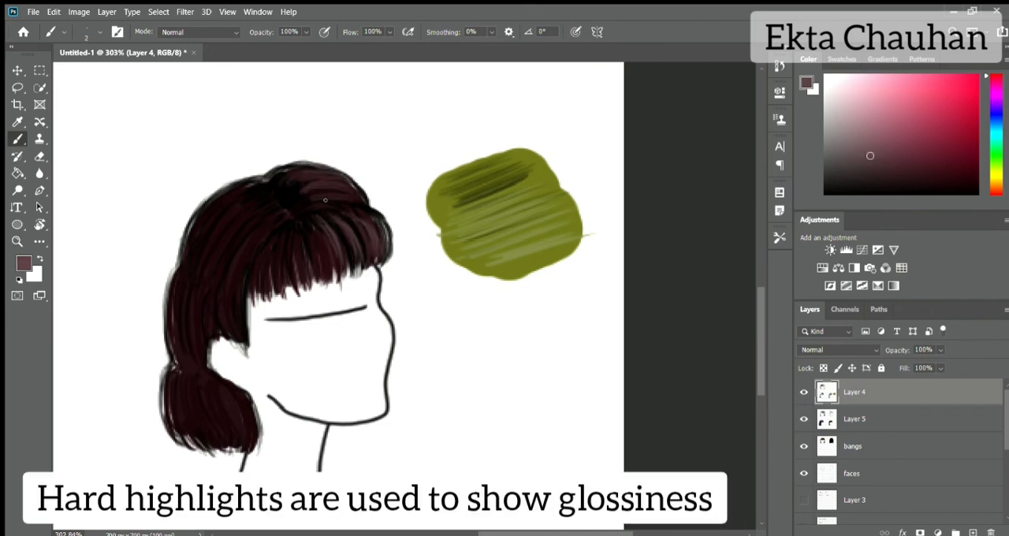
{"action": "left_click_drag", "start_coordinate": [312, 201], "coordinate": [347, 190]}
{"action": "mouse_move", "coordinate": [321, 186]}
{"action": "left_mouse_down"}
{"action": "mouse_move", "coordinate": [360, 193]}
{"action": "mouse_move", "coordinate": [350, 192]}
{"action": "left_mouse_up"}
{"action": "left_click_drag", "start_coordinate": [356, 190], "coordinate": [379, 209]}
{"action": "key", "text": "ctrl+z"}
{"action": "key", "text": "ctrl+z"}
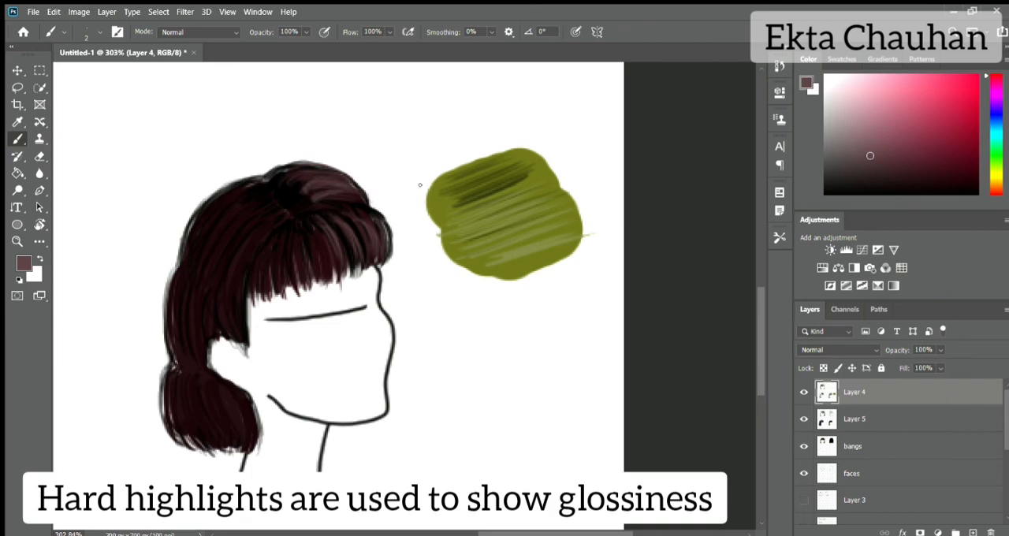
Step: Add greyish-maroon highlight strands beside the parting and across the back of the crown
{"action": "left_click_drag", "start_coordinate": [295, 199], "coordinate": [316, 188]}
{"action": "left_click_drag", "start_coordinate": [290, 195], "coordinate": [304, 174]}
{"action": "mouse_move", "coordinate": [223, 215]}
{"action": "left_mouse_down"}
{"action": "mouse_move", "coordinate": [258, 189]}
{"action": "mouse_move", "coordinate": [246, 181]}
{"action": "mouse_move", "coordinate": [265, 197]}
{"action": "left_mouse_up"}
{"action": "left_click_drag", "start_coordinate": [243, 229], "coordinate": [272, 207]}
{"action": "left_click_drag", "start_coordinate": [253, 244], "coordinate": [282, 221]}
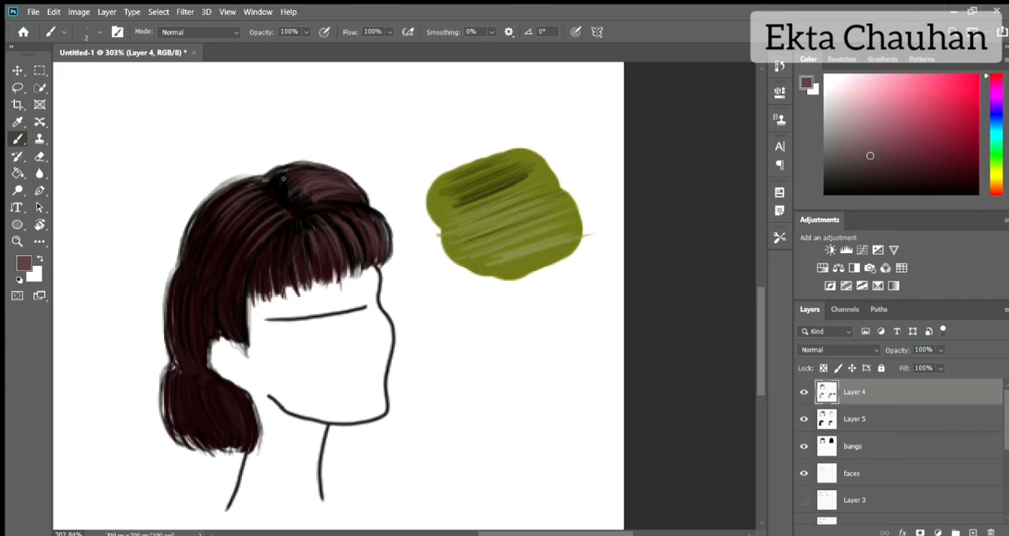
Step: Restore black as the foreground colour and deepen the fringe roots and parting with fine strokes
{"action": "left_click", "coordinate": [298, 239], "text": "alt"}
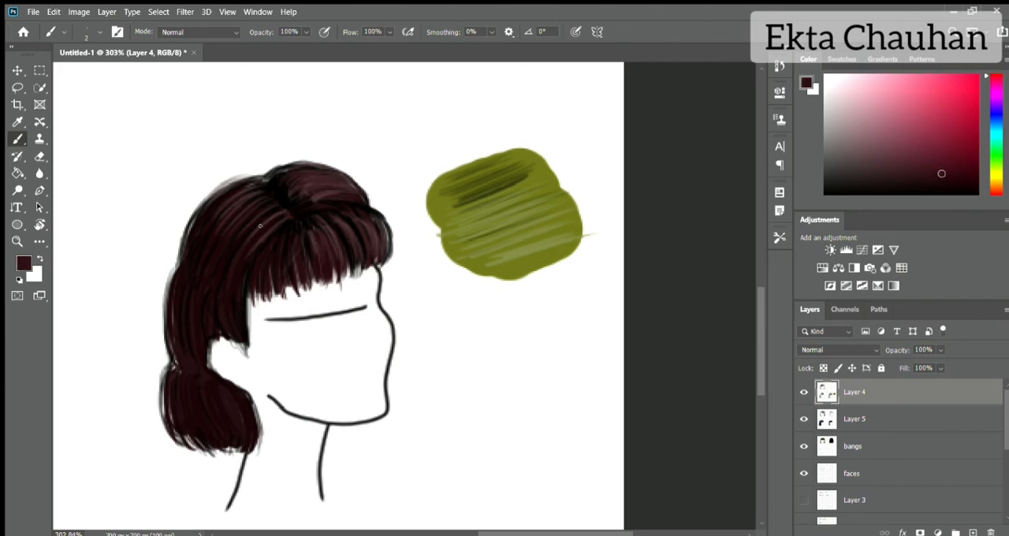
{"action": "key", "text": "d"}
{"action": "left_click_drag", "start_coordinate": [296, 257], "coordinate": [301, 228]}
{"action": "mouse_move", "coordinate": [313, 180]}
{"action": "left_mouse_down"}
{"action": "mouse_move", "coordinate": [289, 195]}
{"action": "mouse_move", "coordinate": [300, 198]}
{"action": "left_mouse_up"}
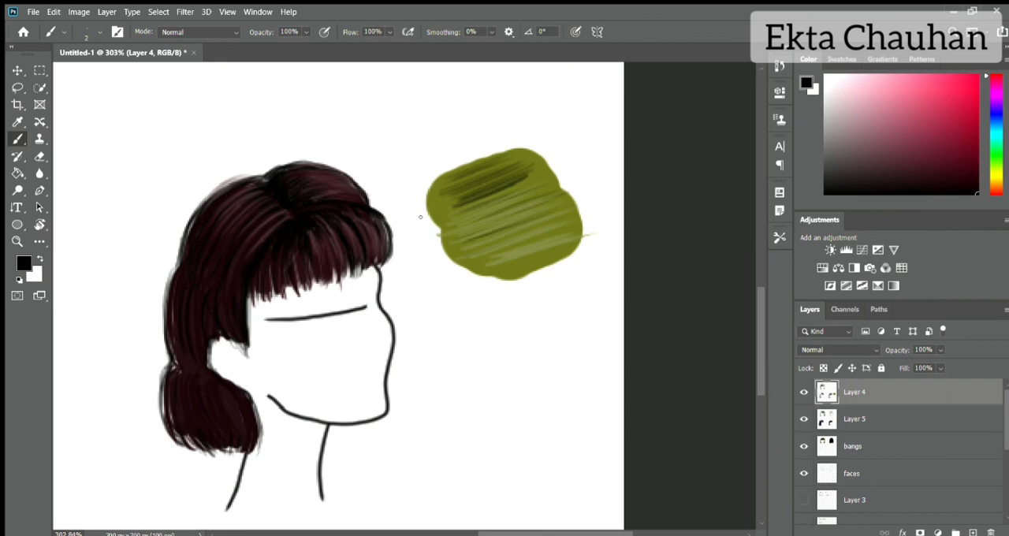
Step: Choose a pale yellow skin colour and create a new layer beneath the faces layer
{"action": "key", "text": "ctrl+0"}
{"action": "scroll", "coordinate": [733, 388], "scroll_direction": "up", "scroll_amount": 3}
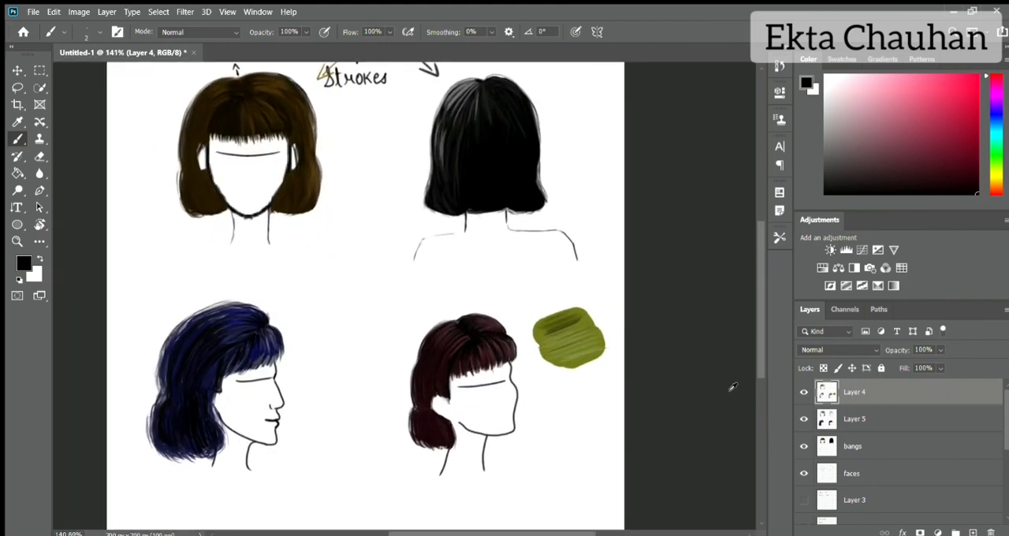
{"action": "scroll", "coordinate": [732, 387], "scroll_direction": "down", "scroll_amount": 1}
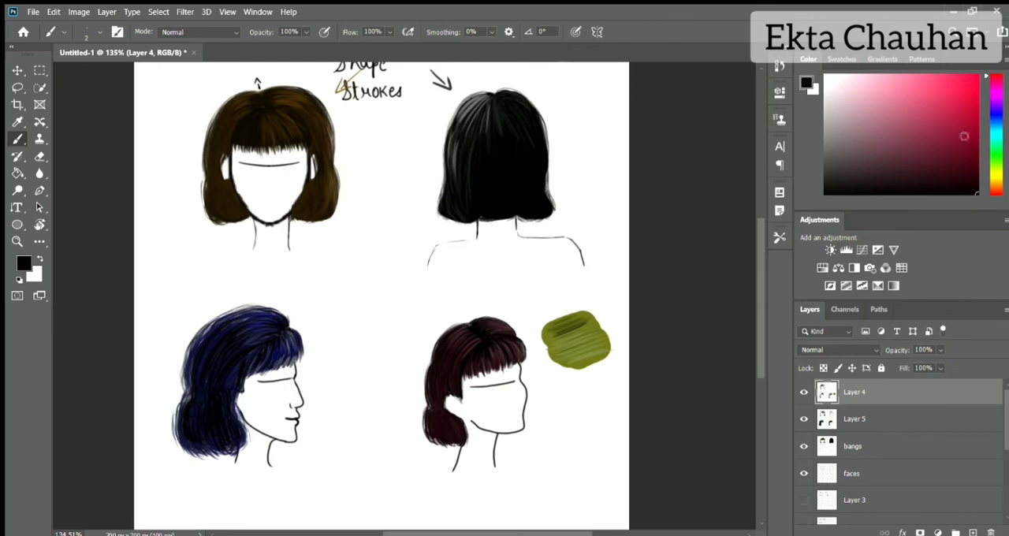
{"action": "left_click_drag", "start_coordinate": [996, 174], "coordinate": [996, 179]}
{"action": "left_click", "coordinate": [862, 84]}
{"action": "left_click", "coordinate": [850, 472]}
{"action": "left_click", "coordinate": [851, 446]}
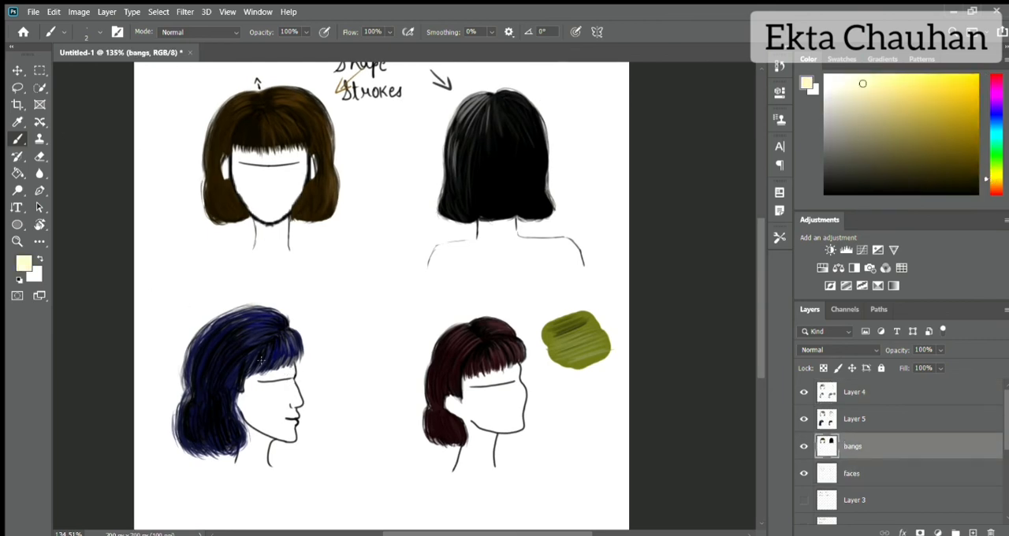
{"action": "left_click", "coordinate": [885, 496]}
{"action": "left_click", "coordinate": [973, 532]}
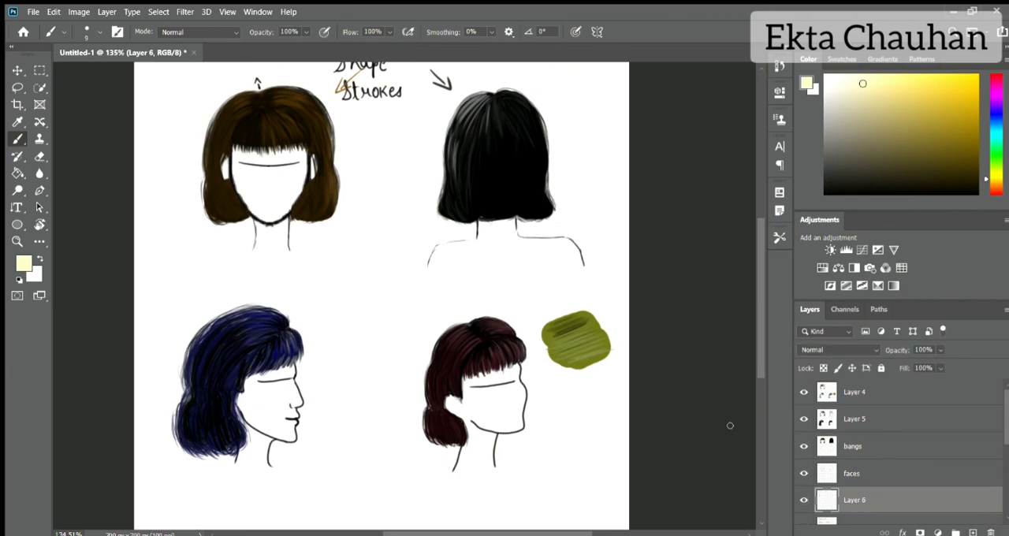
Step: On Layer 6, fill the side-profile and three-quarter faces and necks with pale yellow, using brush sizes 30 and 8
{"action": "key", "text": "bracketright"}
{"action": "key", "text": "bracketright"}
{"action": "key", "text": "bracketright"}
{"action": "key", "text": "bracketright"}
{"action": "key", "text": "bracketright"}
{"action": "mouse_move", "coordinate": [252, 392]}
{"action": "left_mouse_down"}
{"action": "mouse_move", "coordinate": [253, 416]}
{"action": "mouse_move", "coordinate": [285, 387]}
{"action": "left_mouse_up"}
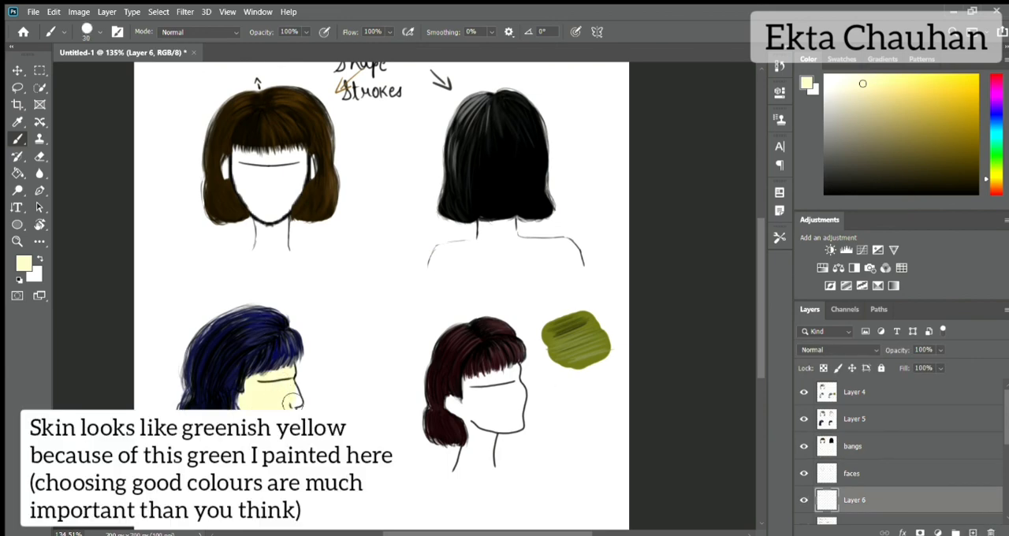
{"action": "key", "text": "bracketleft"}
{"action": "key", "text": "bracketleft"}
{"action": "left_click_drag", "start_coordinate": [466, 414], "coordinate": [473, 381]}
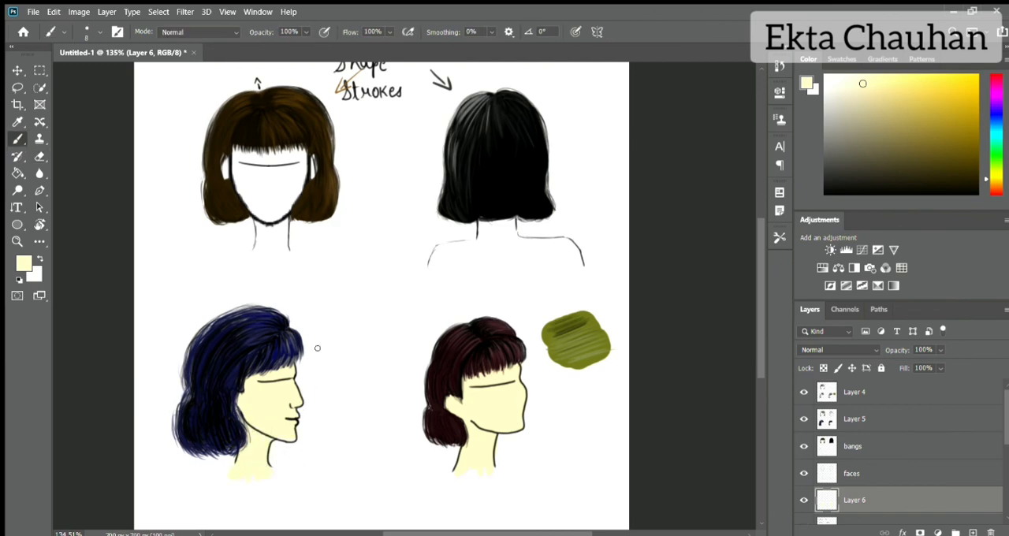
Step: Paint the front-view face and neck and the back-view neck and shoulders pale yellow with brush size 20
{"action": "key", "text": "bracketright"}
{"action": "key", "text": "bracketright"}
{"action": "mouse_move", "coordinate": [251, 155]}
{"action": "left_mouse_down"}
{"action": "mouse_move", "coordinate": [240, 160]}
{"action": "mouse_move", "coordinate": [256, 201]}
{"action": "mouse_move", "coordinate": [292, 200]}
{"action": "mouse_move", "coordinate": [264, 254]}
{"action": "mouse_move", "coordinate": [282, 237]}
{"action": "left_mouse_up"}
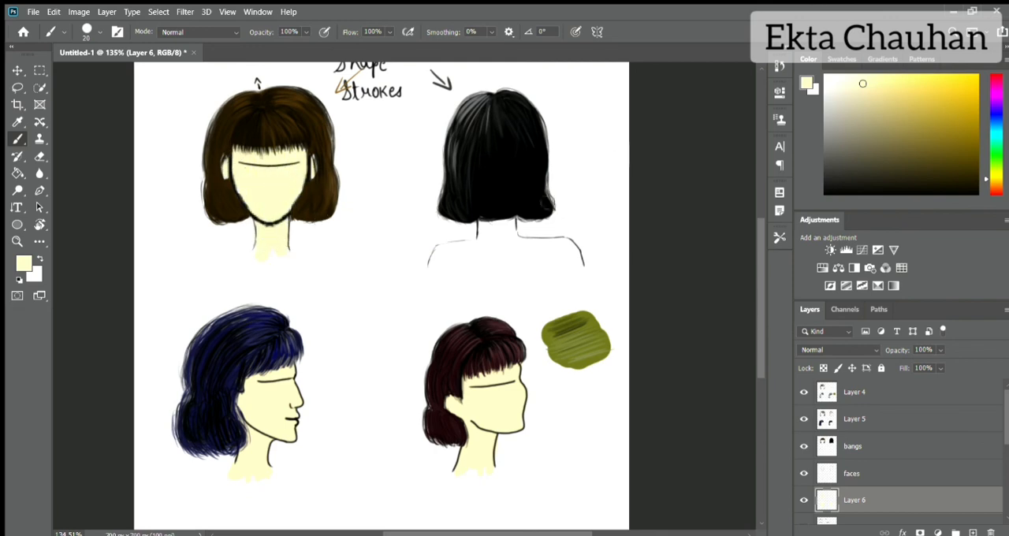
{"action": "mouse_move", "coordinate": [481, 246]}
{"action": "left_mouse_down"}
{"action": "mouse_move", "coordinate": [469, 261]}
{"action": "mouse_move", "coordinate": [537, 249]}
{"action": "mouse_move", "coordinate": [582, 282]}
{"action": "mouse_move", "coordinate": [530, 253]}
{"action": "mouse_move", "coordinate": [457, 265]}
{"action": "mouse_move", "coordinate": [539, 277]}
{"action": "left_mouse_up"}
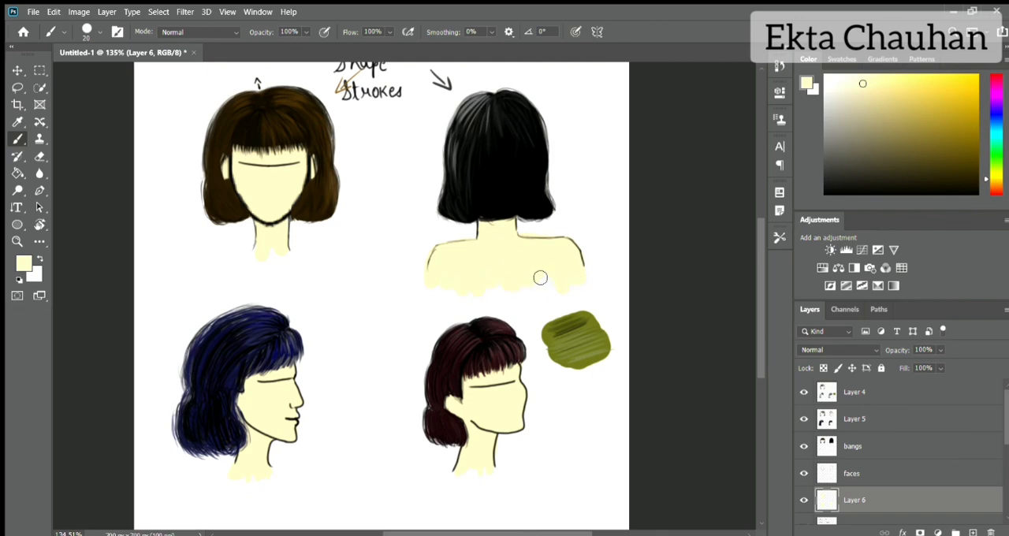
Step: Tidy the pale yellow skin on Layer 6 with the Eraser, and touch up the side-profile neck with brush size 3
{"action": "key", "text": "e"}
{"action": "key", "text": "b"}
{"action": "scroll", "coordinate": [201, 417], "scroll_direction": "down", "scroll_amount": 3}
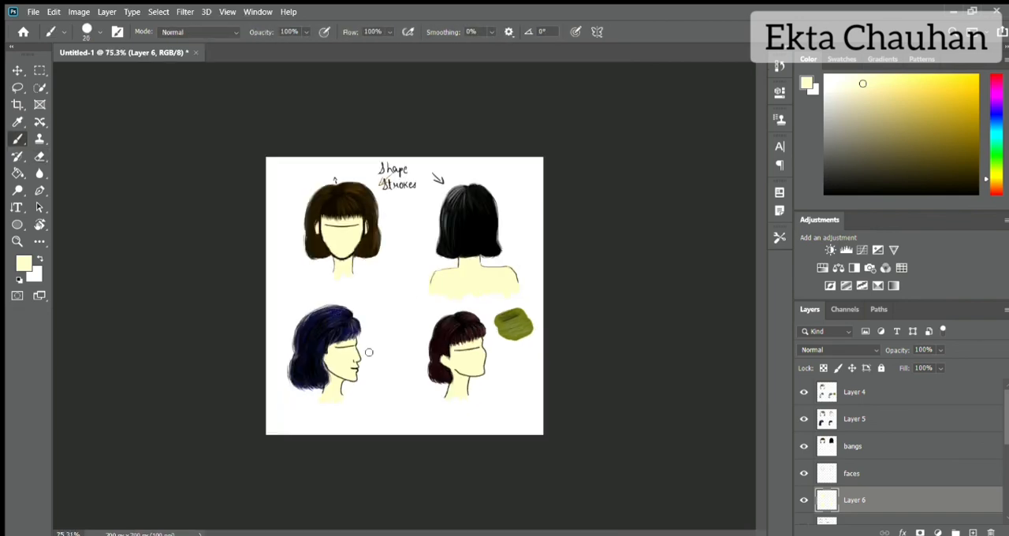
{"action": "scroll", "coordinate": [368, 353], "scroll_direction": "up", "scroll_amount": 2}
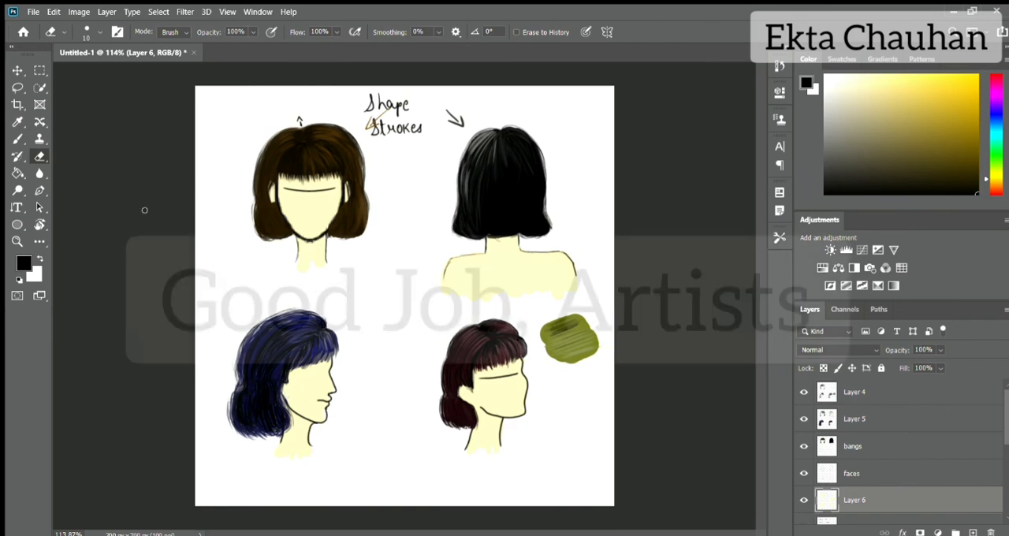
{"action": "left_click", "coordinate": [17, 138]}
{"action": "left_click", "coordinate": [287, 434], "text": "alt"}
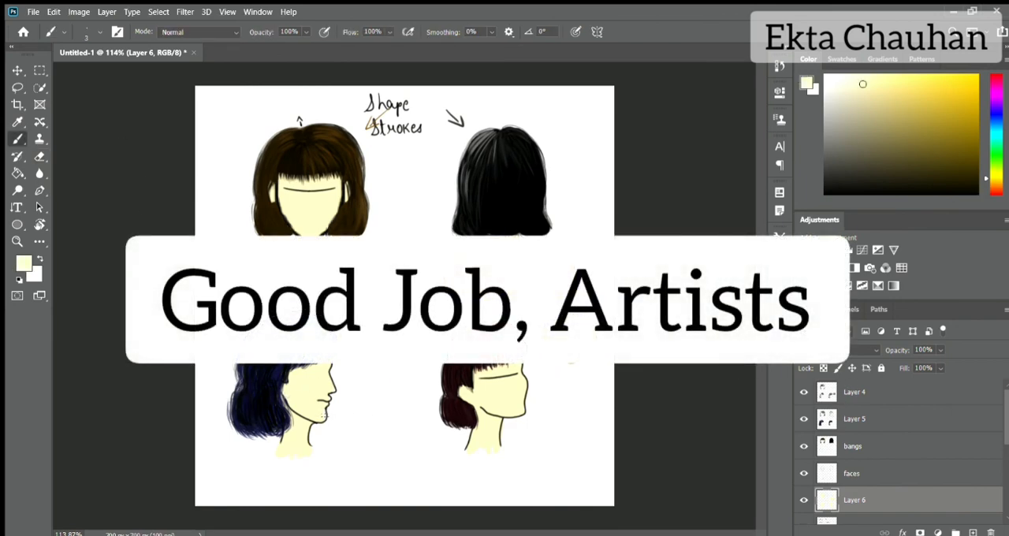